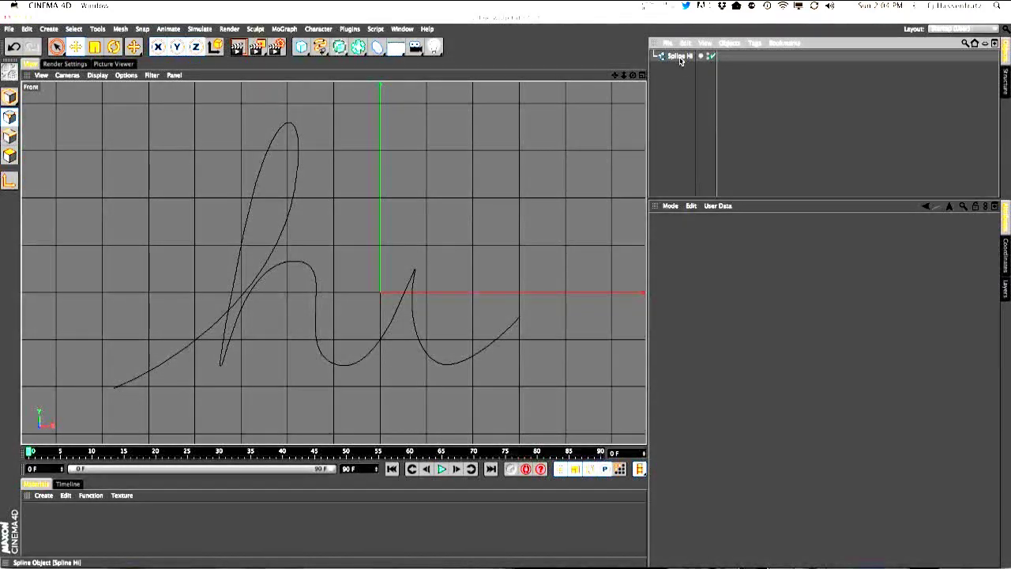
# - Add a Plane primitive to the scene containing the Spline Hi object
pyautogui.click(678, 56)
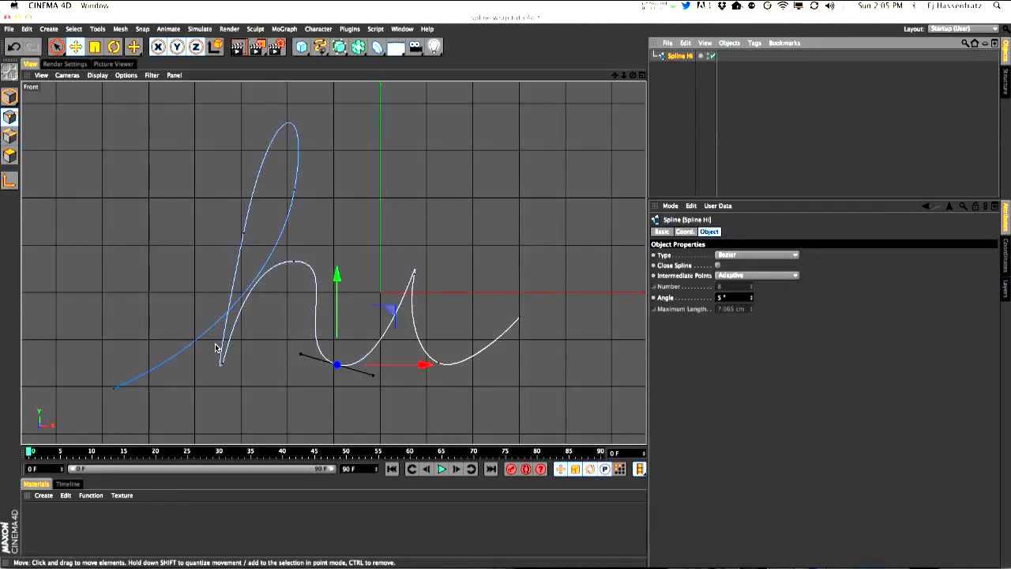
pyautogui.moveTo(315, 53); pyautogui.dragTo(391, 80)
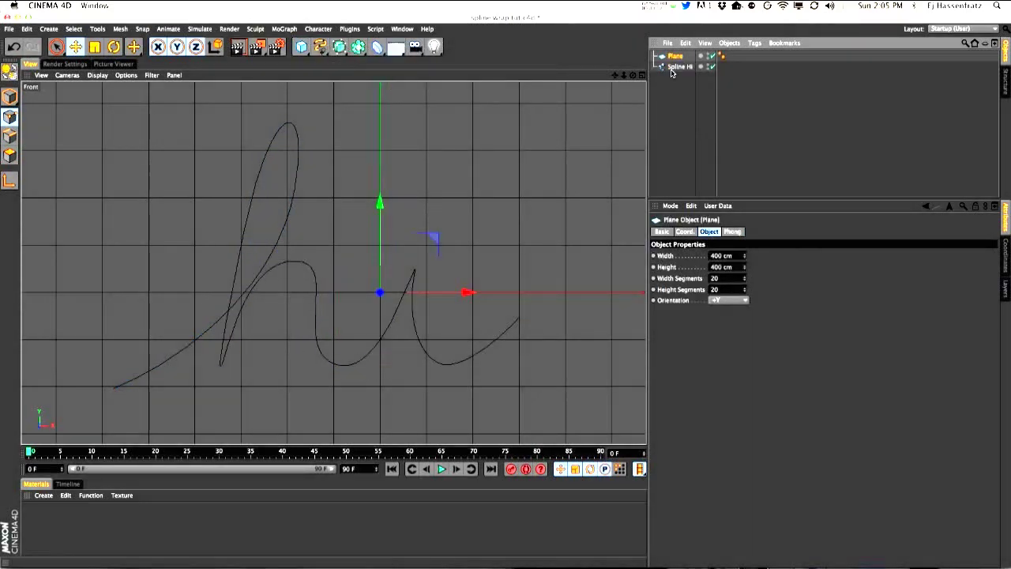
pyautogui.click(643, 74)
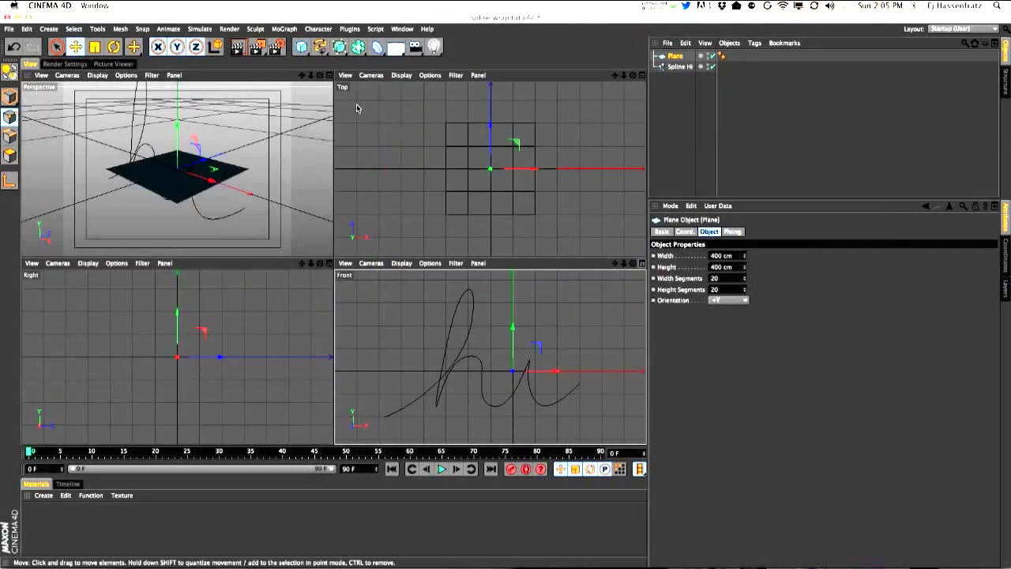
pyautogui.click(330, 75)
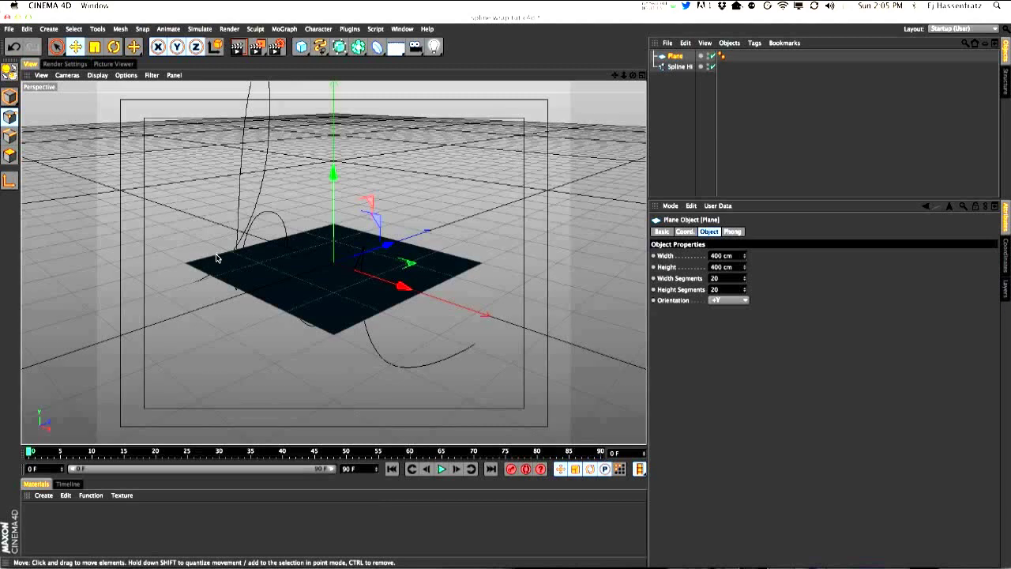
# - Add a Spline Wrap deformer as a child of the Plane and assign Spline Hi as its spline
pyautogui.click(378, 47)
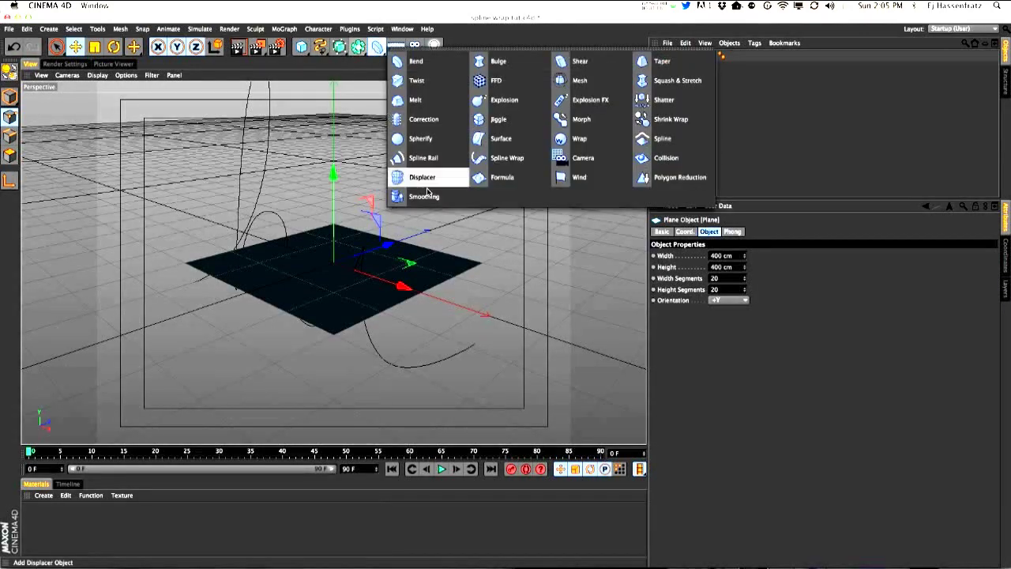
pyautogui.click(491, 161)
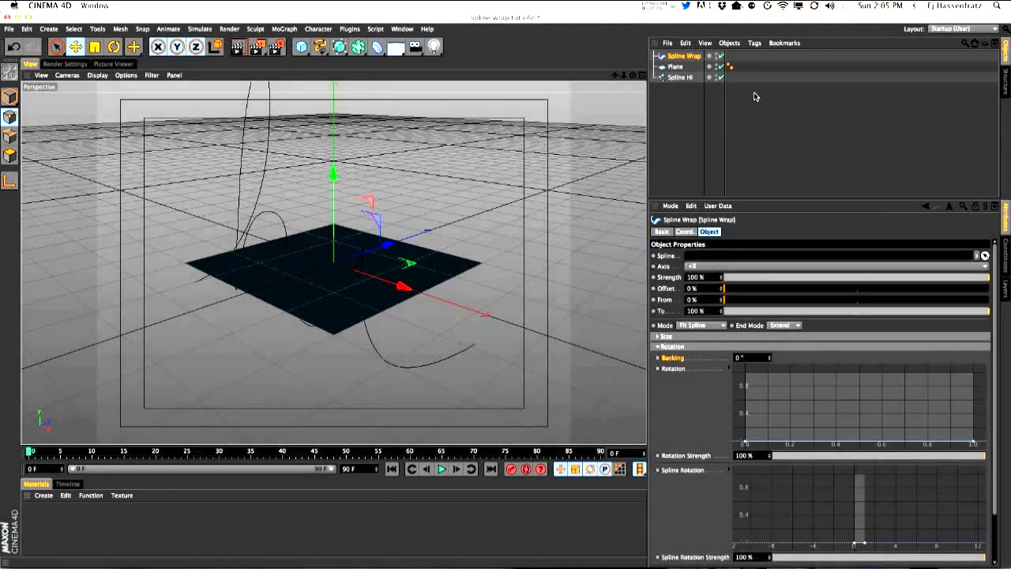
pyautogui.moveTo(684, 57); pyautogui.dragTo(684, 71)
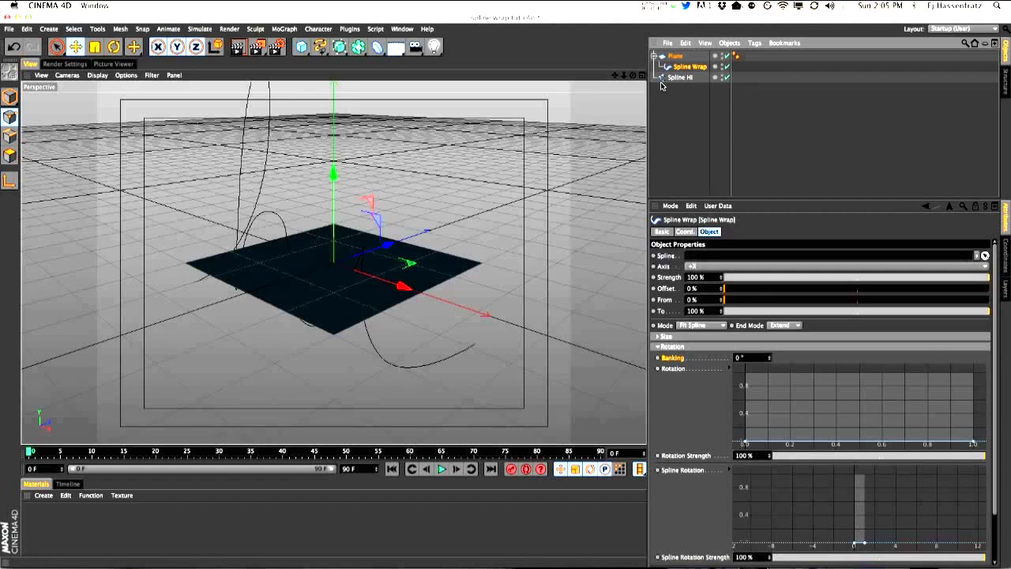
pyautogui.moveTo(670, 78); pyautogui.dragTo(705, 256)
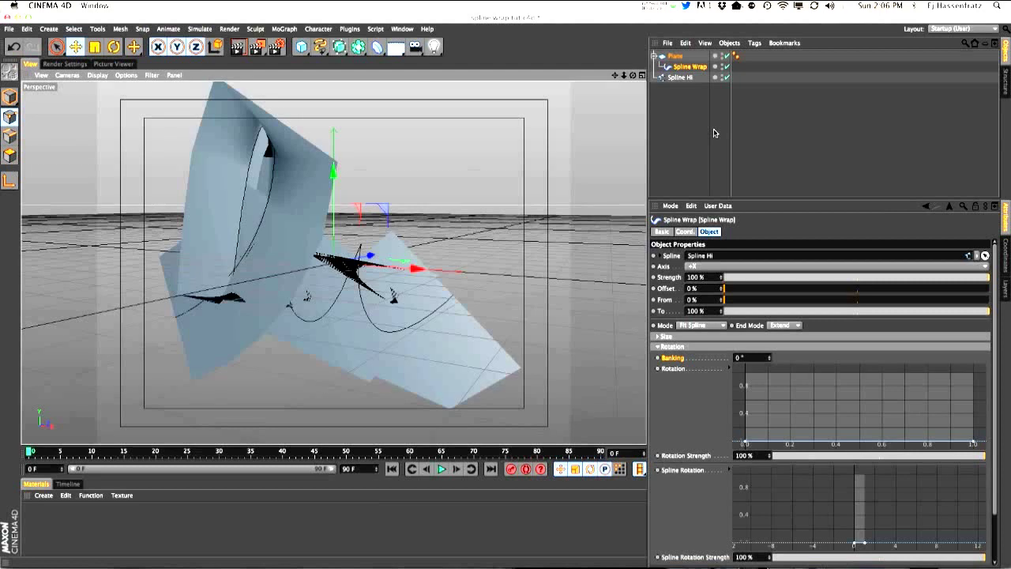
# - Set the Plane's height to 115 cm and its width segments to 500
pyautogui.click(677, 57)
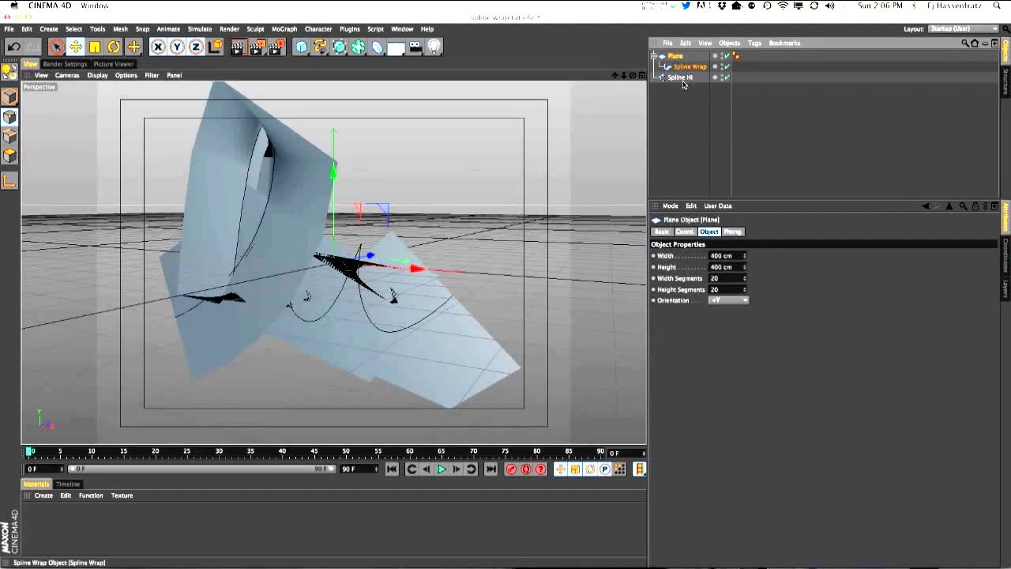
pyautogui.moveTo(746, 267); pyautogui.dragTo(745, 380)
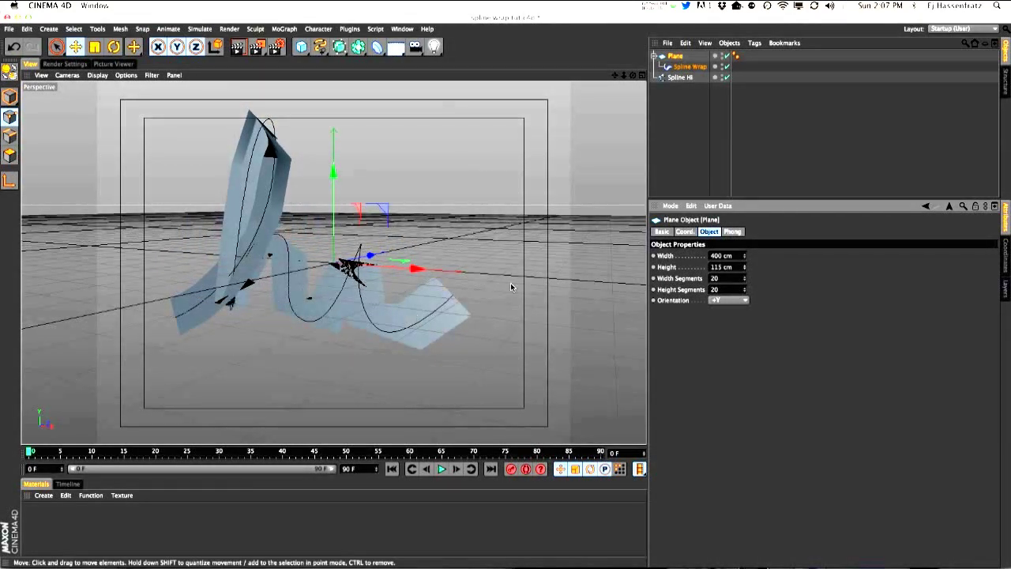
pyautogui.moveTo(632, 75); pyautogui.dragTo(616, 82)
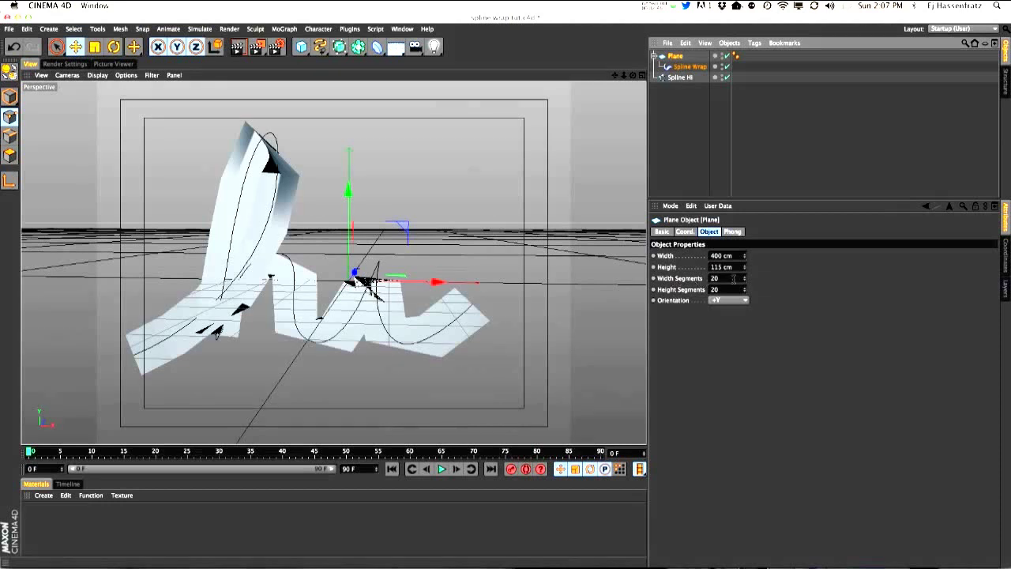
pyautogui.moveTo(744, 282); pyautogui.dragTo(624, 278)
pyautogui.write('500')
pyautogui.press('Return')
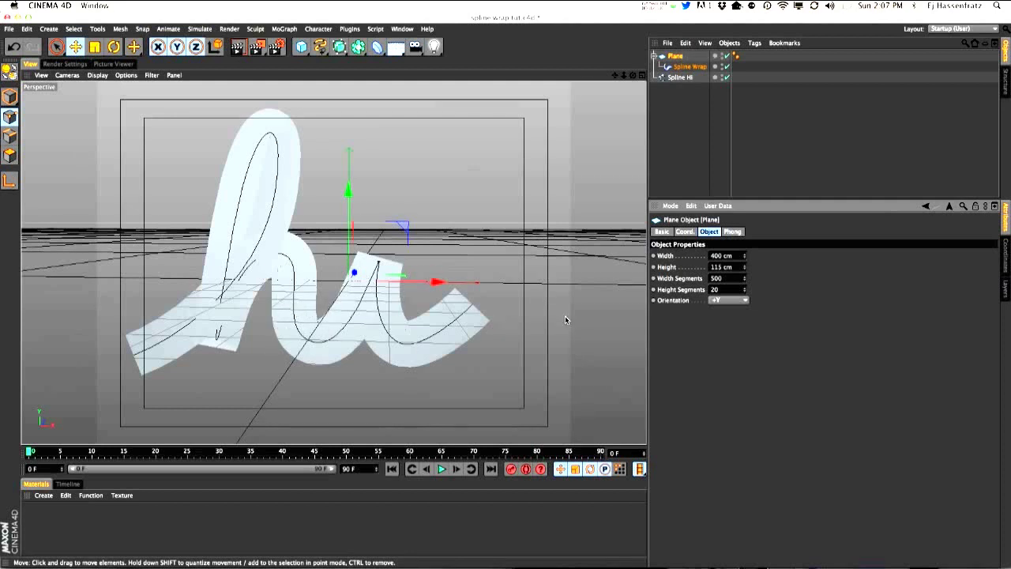
# - Try lowering the Plane's width segments to 410, and restore them to 500
pyautogui.moveTo(744, 282); pyautogui.dragTo(744, 305)
pyautogui.click(744, 278)
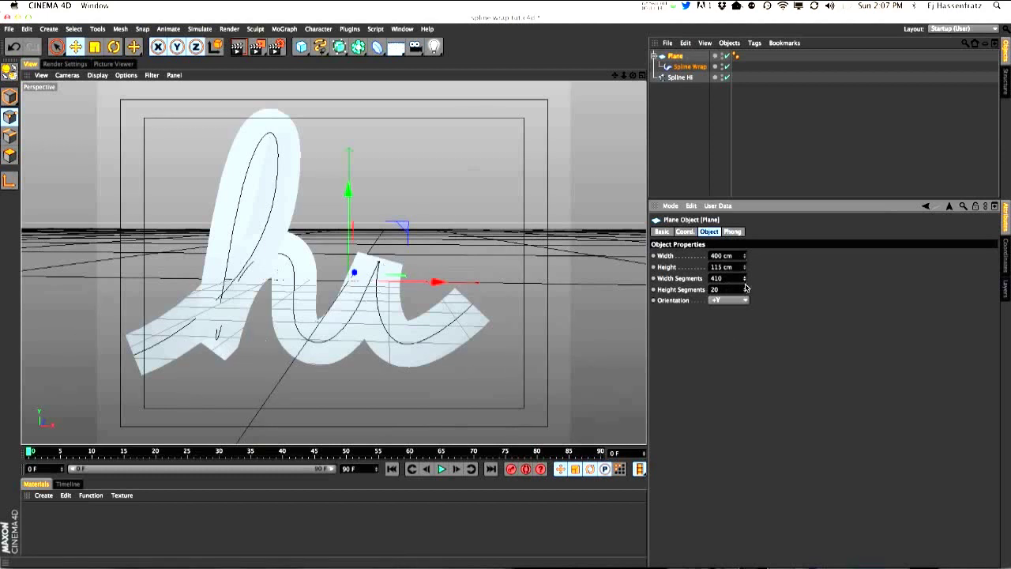
pyautogui.moveTo(745, 280); pyautogui.dragTo(745, 268)
pyautogui.write('500')
pyautogui.press('Return')
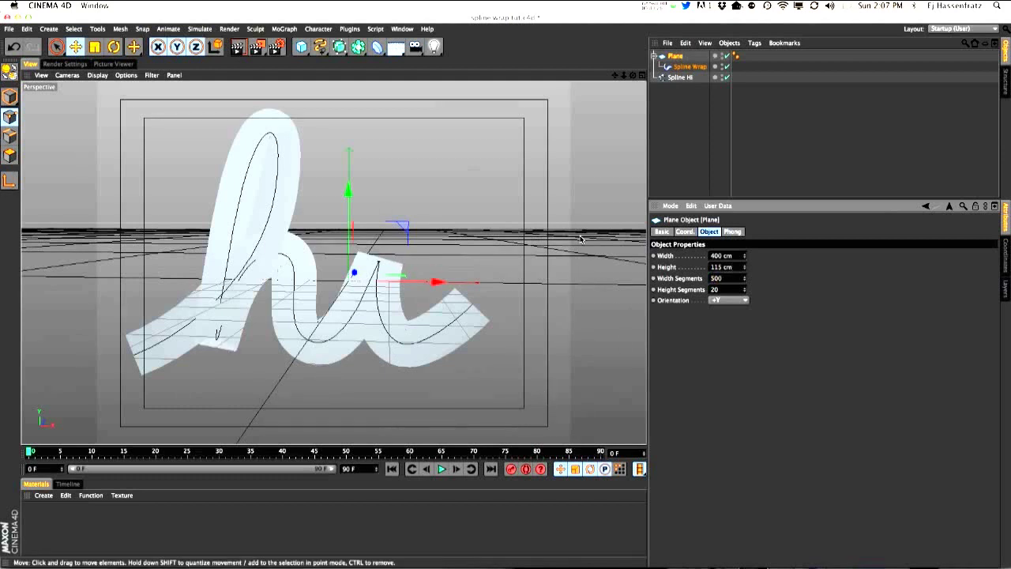
# - Create a new material with the Color and Specular channels disabled and the Luminance channel enabled
pyautogui.moveTo(617, 74); pyautogui.dragTo(621, 80)
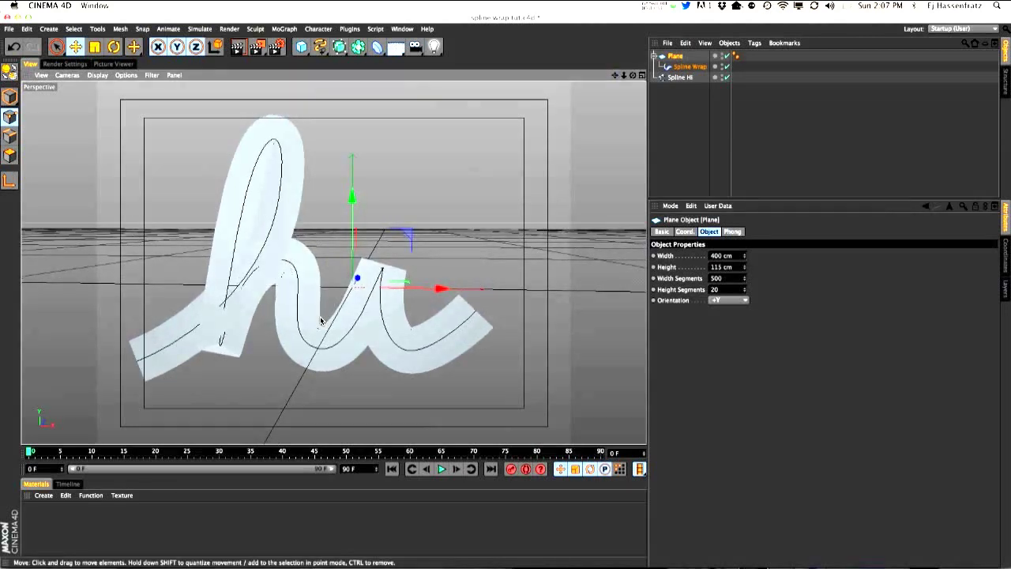
pyautogui.doubleClick(38, 518)
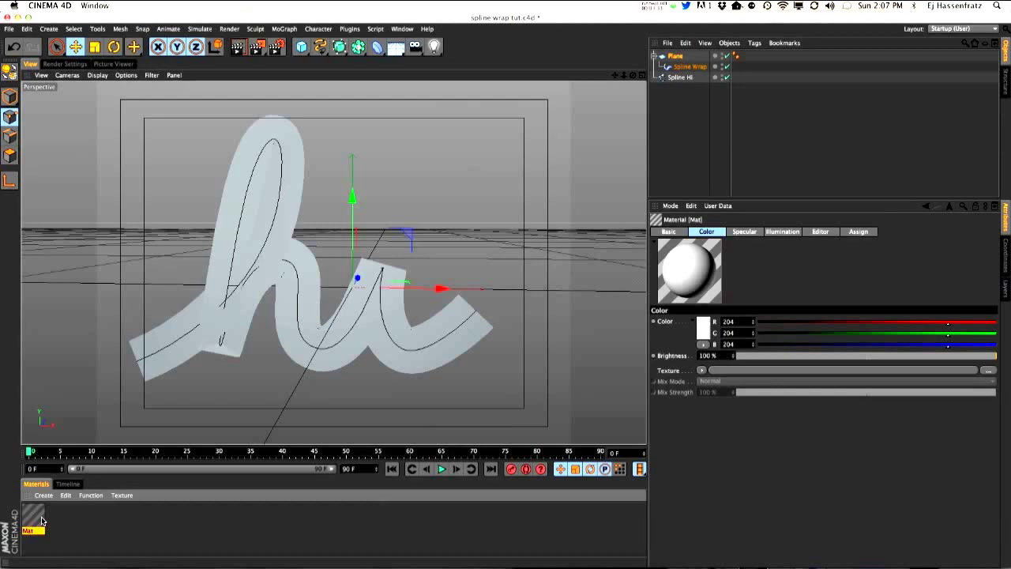
pyautogui.doubleClick(33, 517)
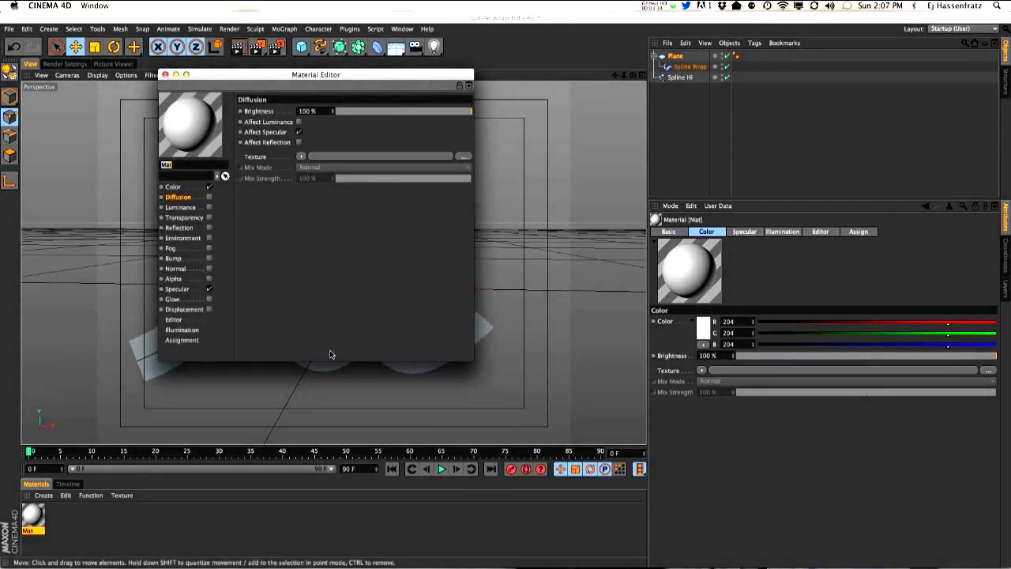
pyautogui.moveTo(261, 74); pyautogui.dragTo(415, 114)
pyautogui.click(369, 228)
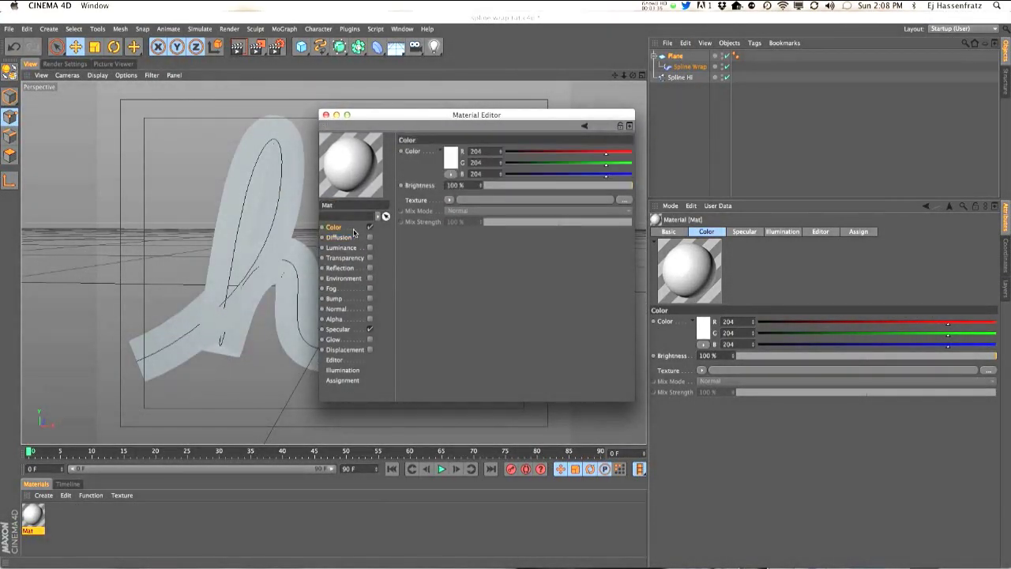
pyautogui.click(370, 329)
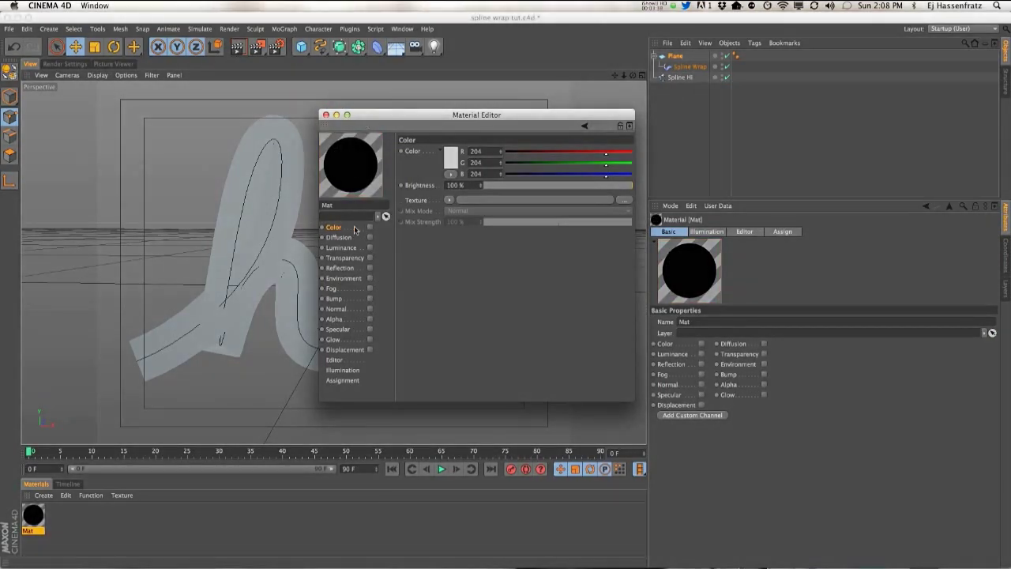
pyautogui.click(357, 249)
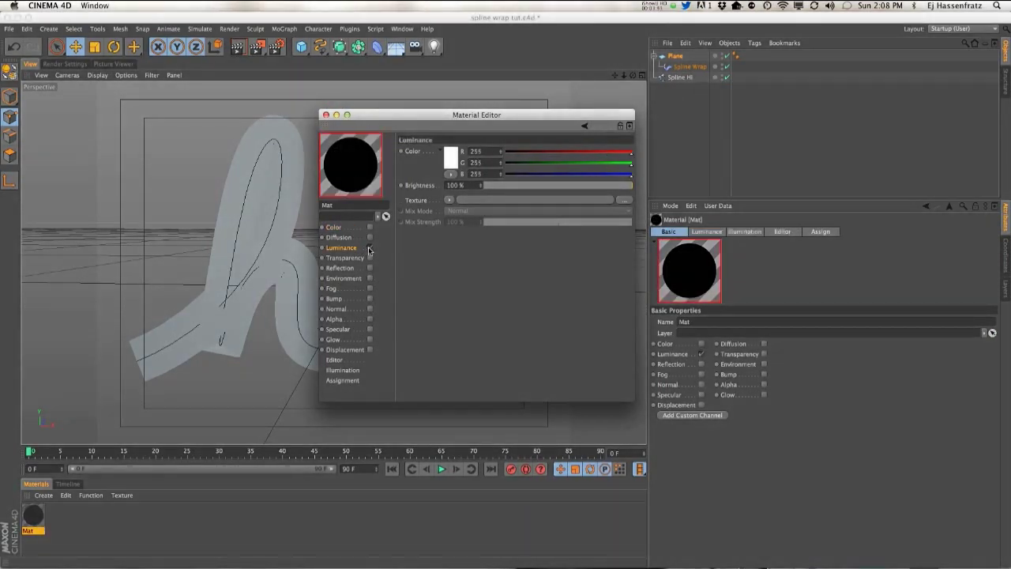
pyautogui.click(369, 249)
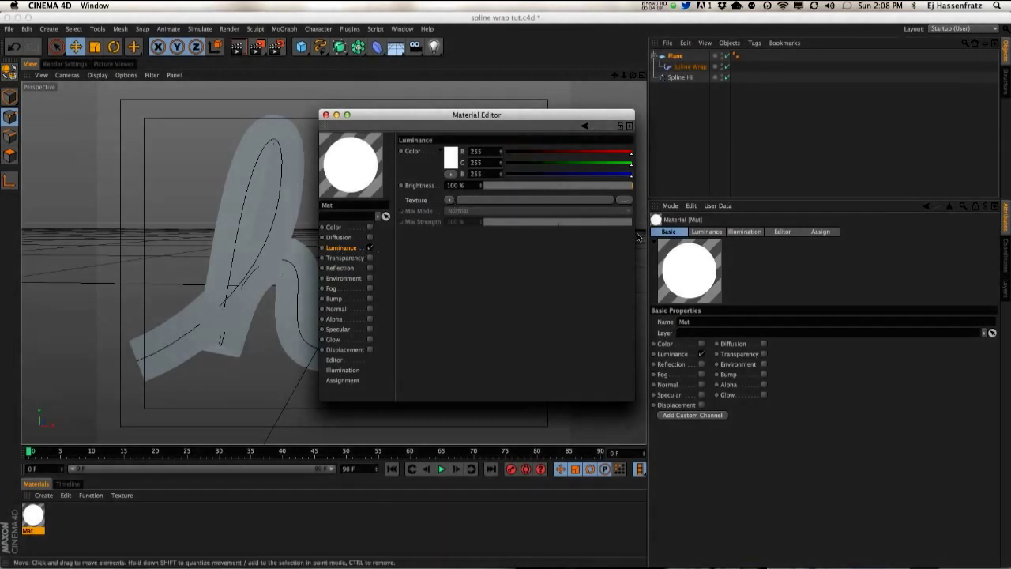
# - Load arm_wave_.psd from the SPLINE WRAP TUT folder as the material's Luminance texture
pyautogui.click(624, 202)
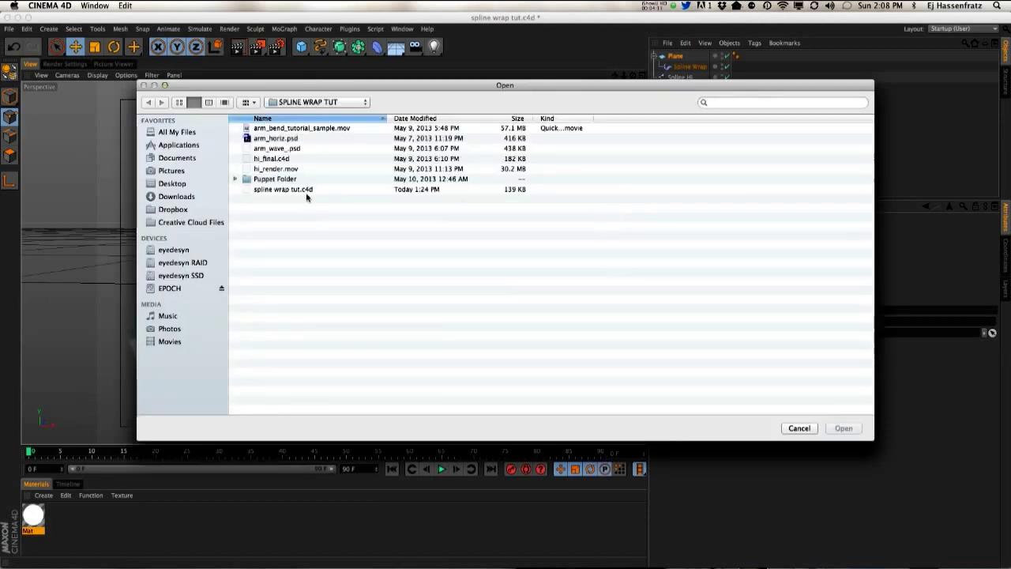
pyautogui.click(276, 148)
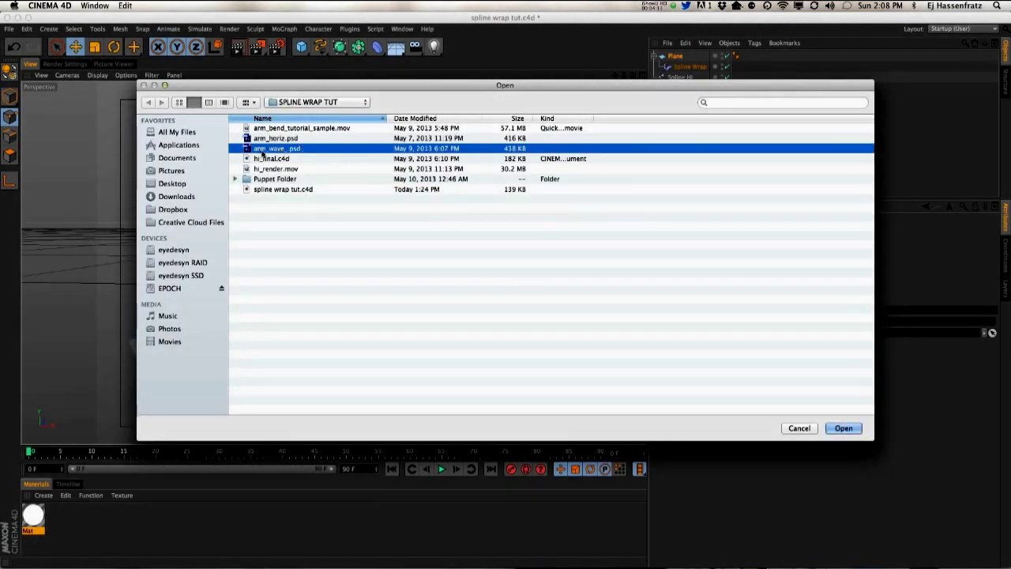
pyautogui.press('Return')
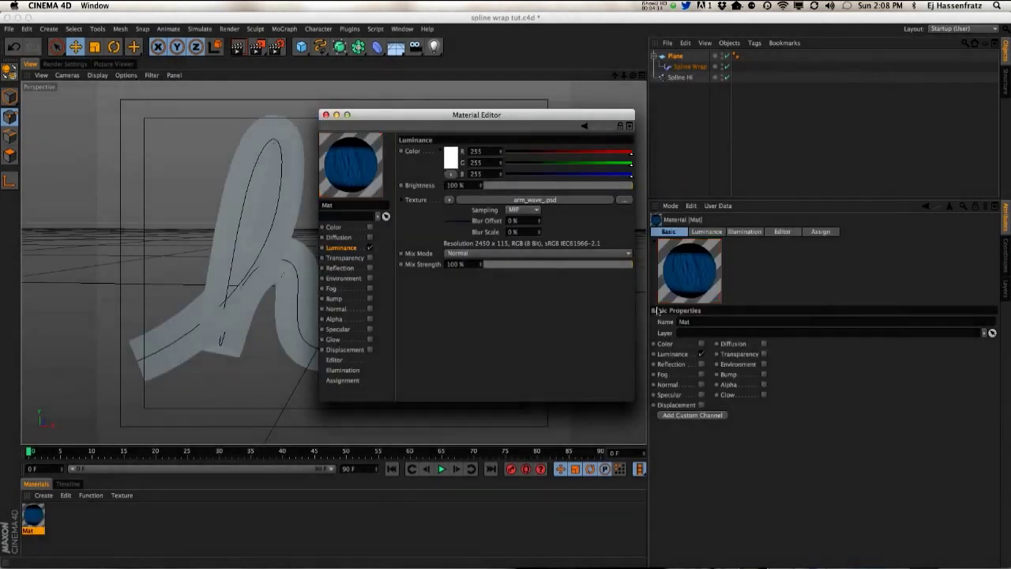
# - Enable the material's Alpha channel and copy the Luminance texture into it
pyautogui.rightClick(415, 206)
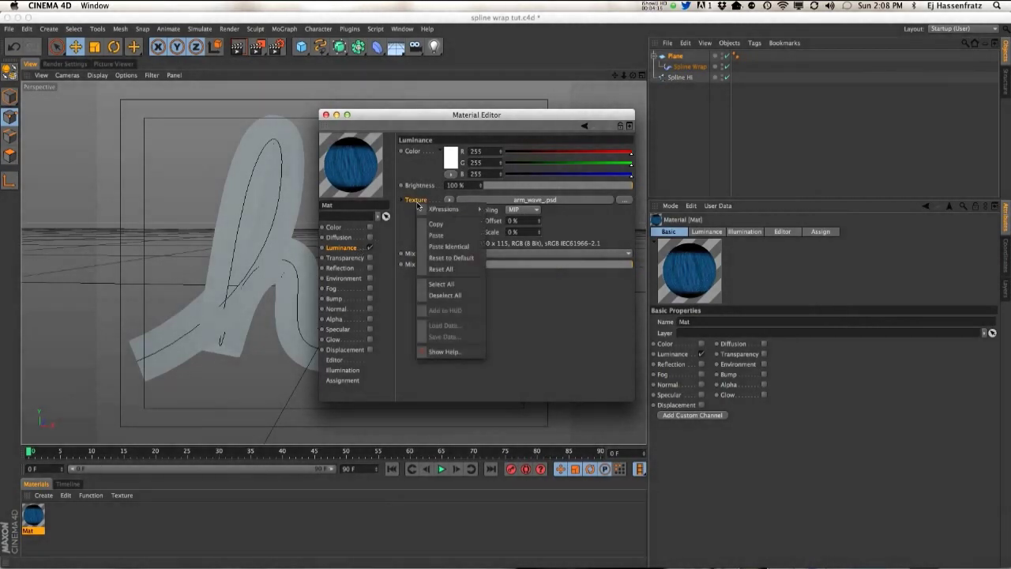
pyautogui.click(435, 224)
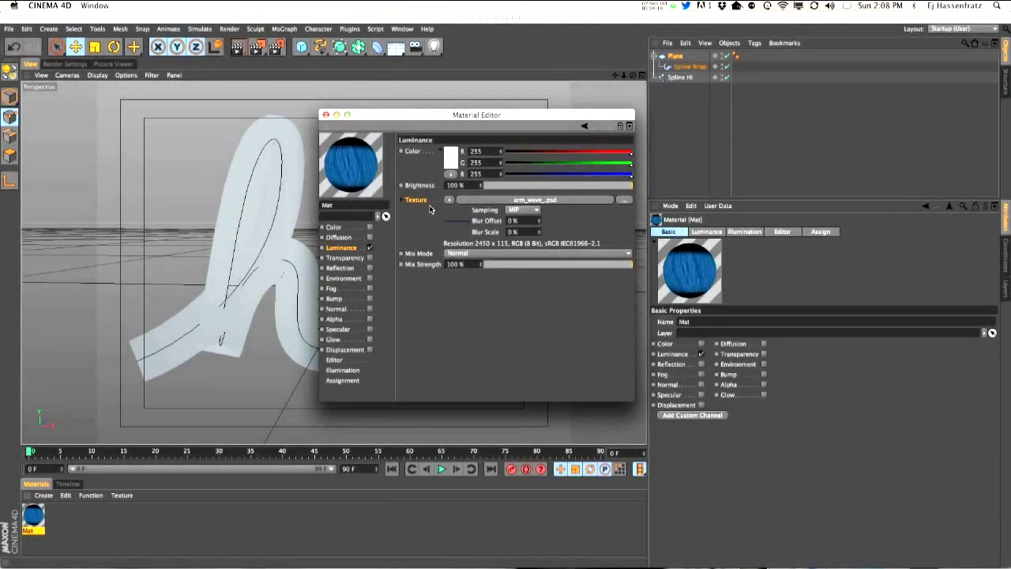
pyautogui.rightClick(433, 210)
pyautogui.click(441, 226)
pyautogui.click(370, 318)
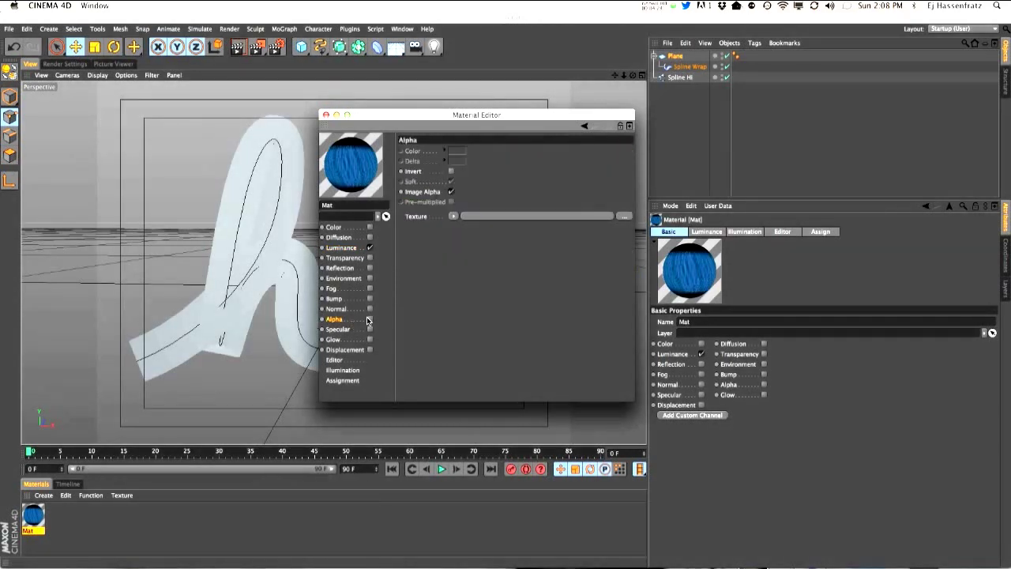
pyautogui.rightClick(424, 221)
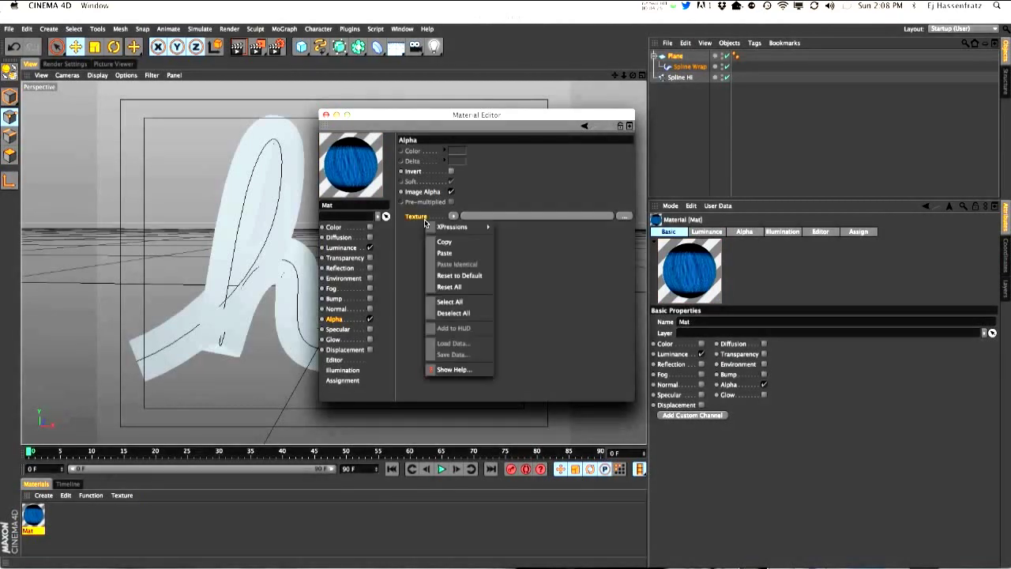
pyautogui.click(442, 250)
pyautogui.click(326, 115)
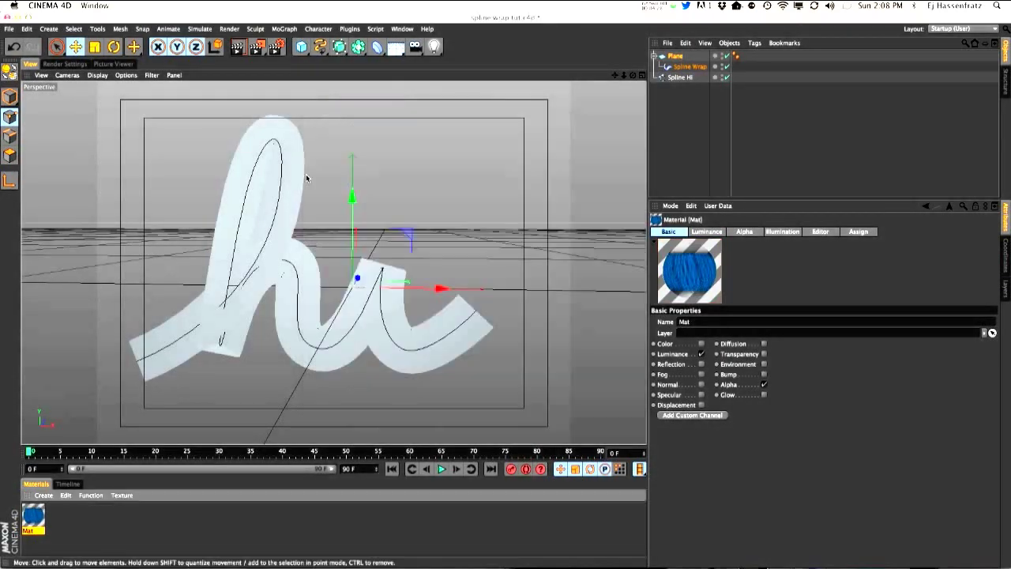
# - Recheck the material's Alpha channel texture and apply the material to the Plane object
pyautogui.doubleClick(33, 519)
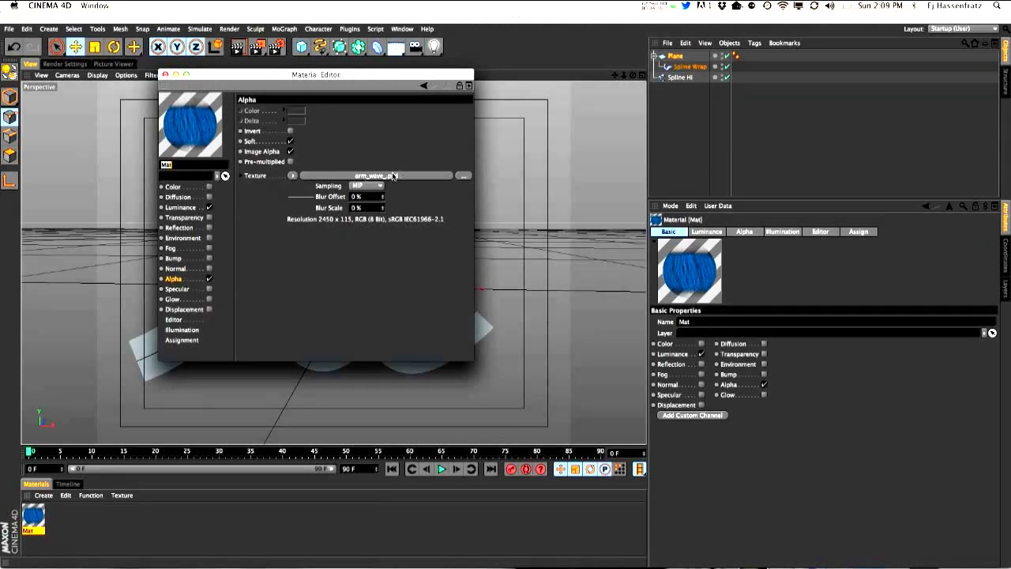
pyautogui.click(165, 74)
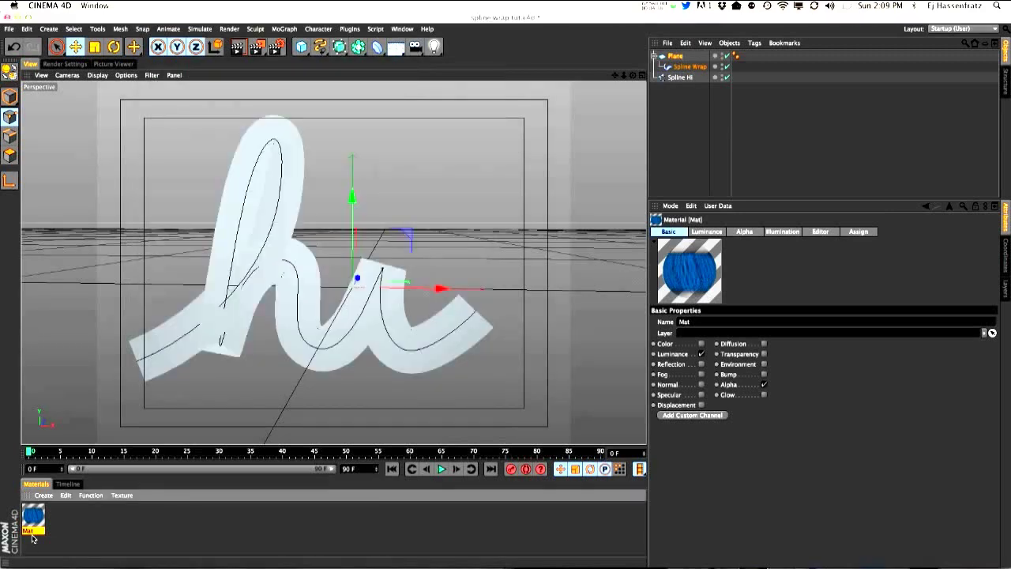
pyautogui.moveTo(686, 136); pyautogui.dragTo(685, 57)
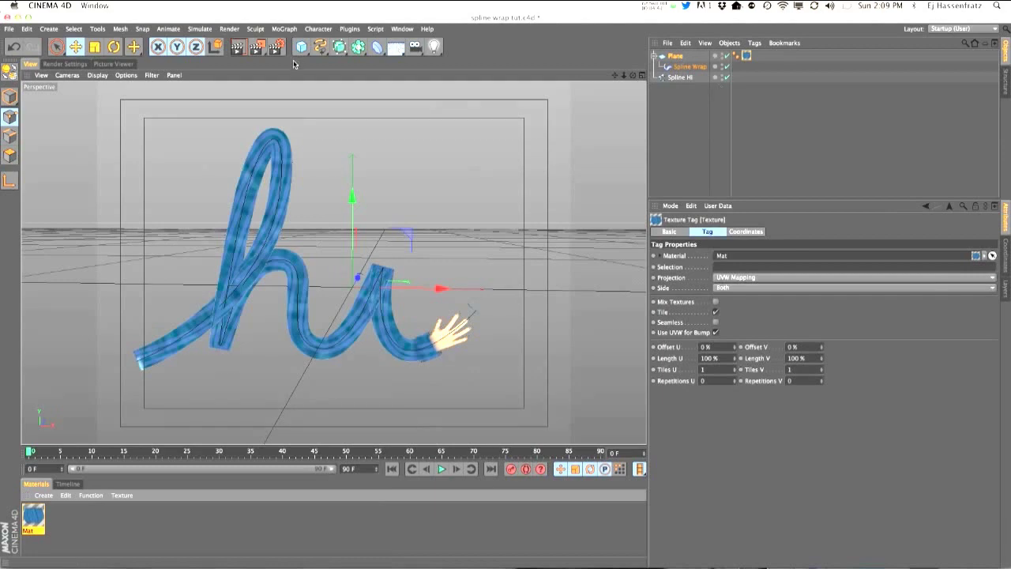
# - Render the perspective view at two framings to examine the arm texture along the spline's curves and sharp corners
pyautogui.click(237, 47)
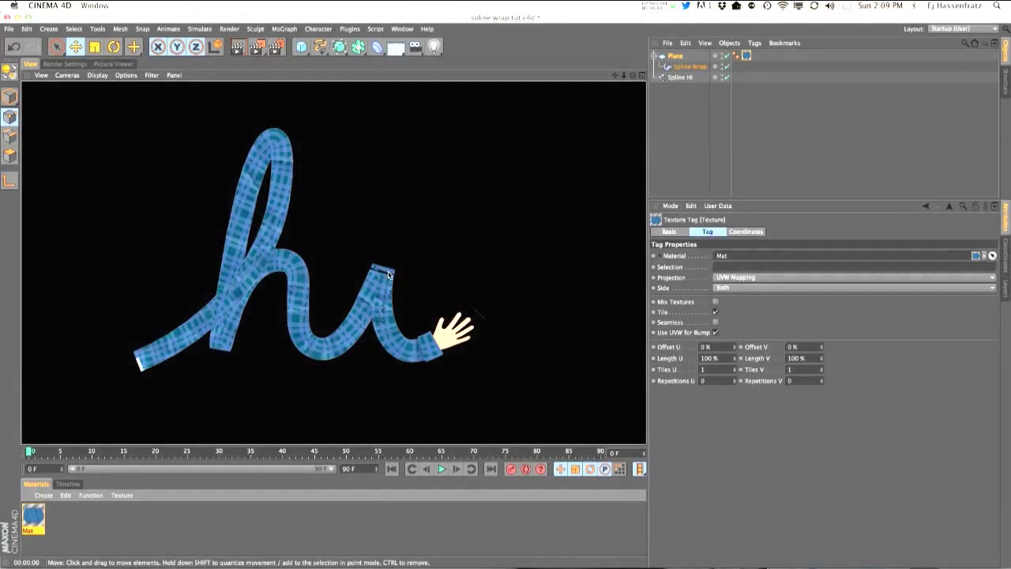
pyautogui.click(243, 296)
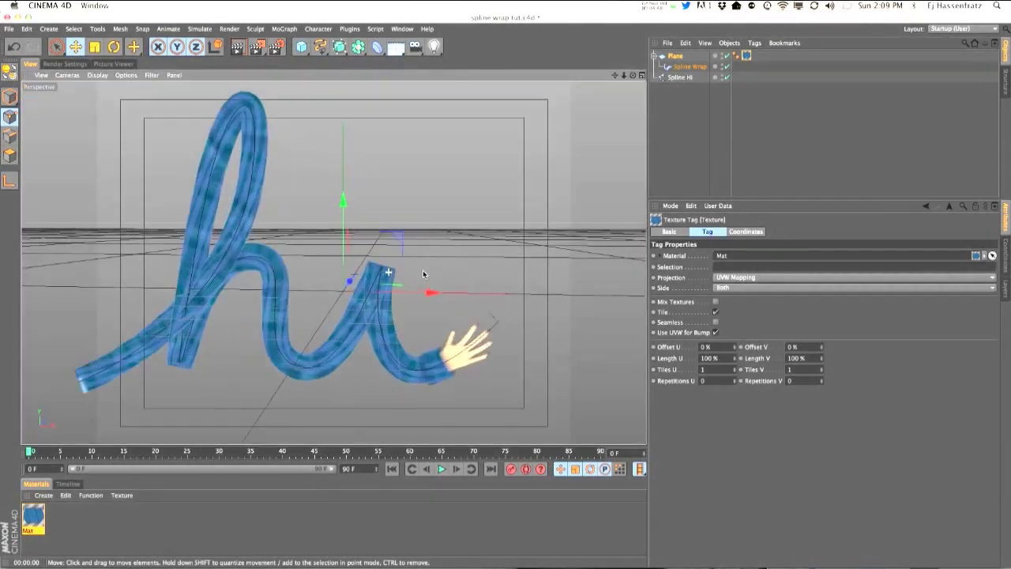
pyautogui.click(237, 47)
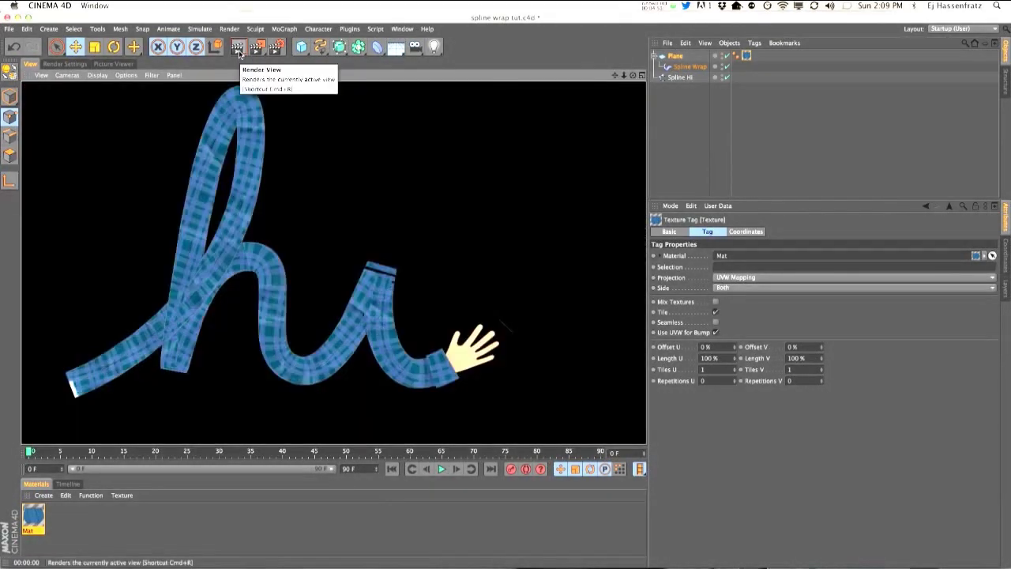
# - Set the Spline Wrap's Offset to 13 % and render the view to examine the hand at the i's sharp corner
pyautogui.click(690, 66)
pyautogui.moveTo(402, 327); pyautogui.dragTo(427, 336)
pyautogui.keyDown('alt'); pyautogui.moveTo(427, 336); pyautogui.dragTo(430, 337, button='middle'); pyautogui.keyUp('alt')
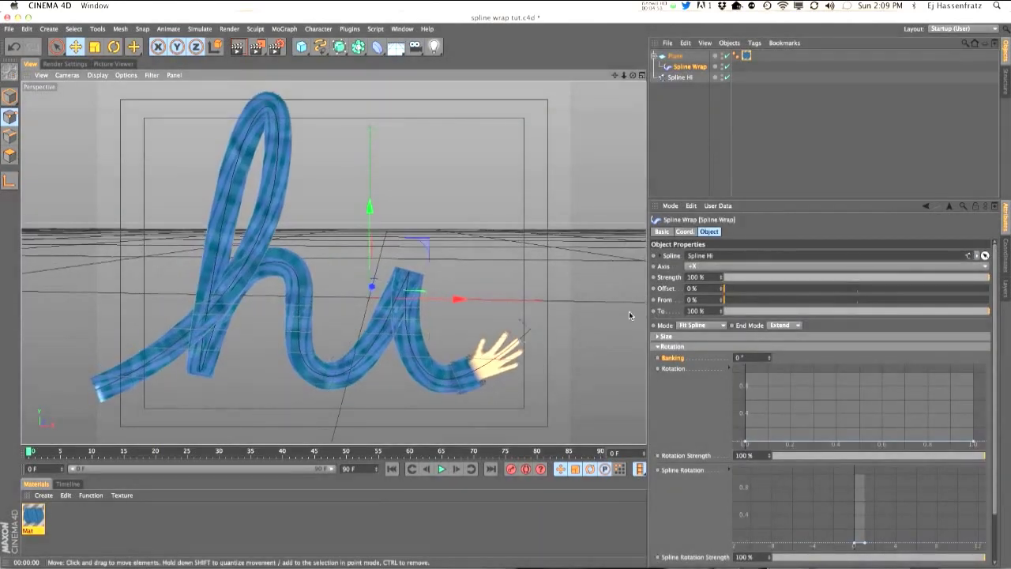
pyautogui.moveTo(721, 289); pyautogui.dragTo(753, 289)
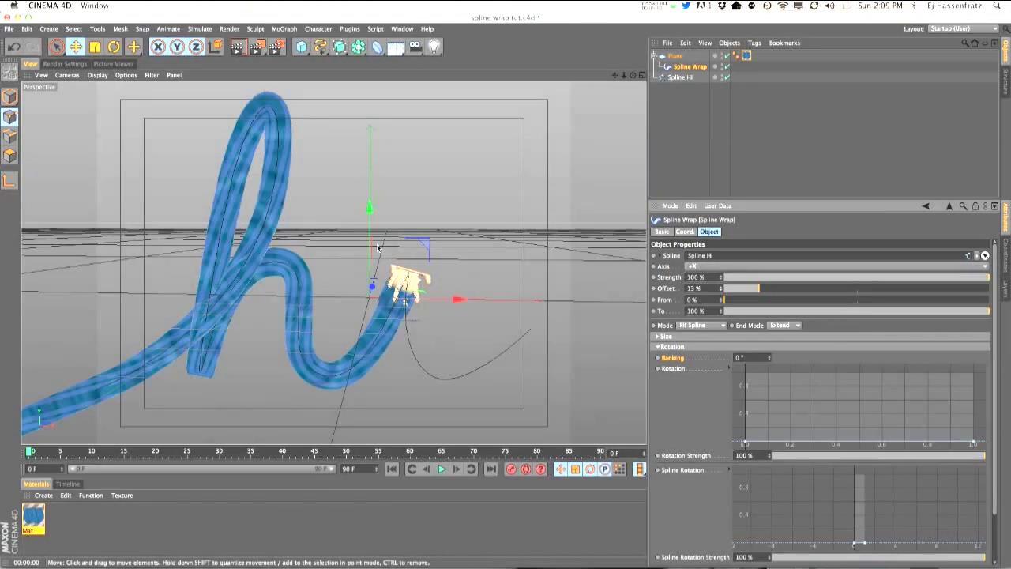
pyautogui.click(237, 47)
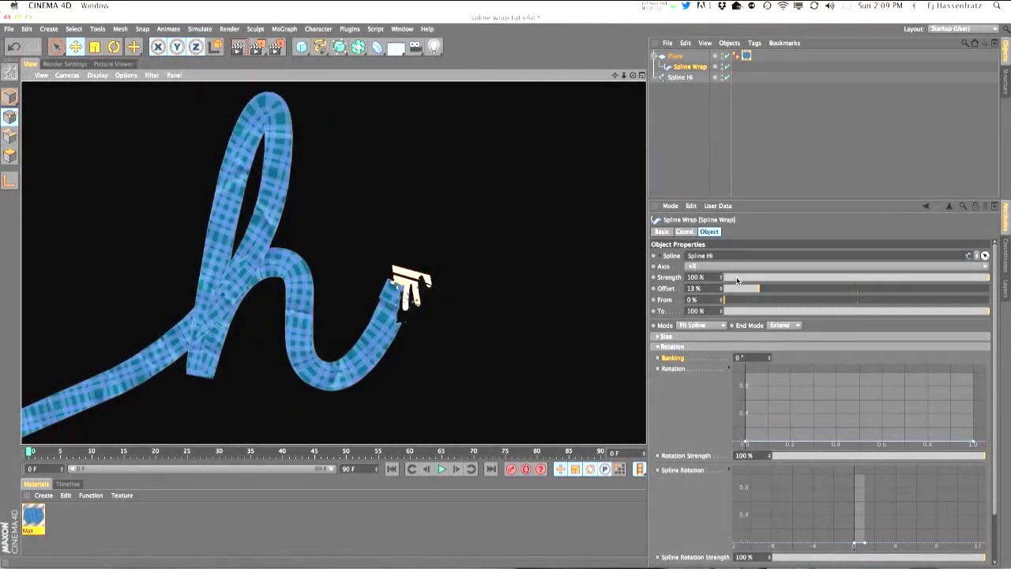
# - Reset the Spline Wrap's Offset to 0 %
pyautogui.click(694, 287)
pyautogui.write('0')
pyautogui.press('Return')
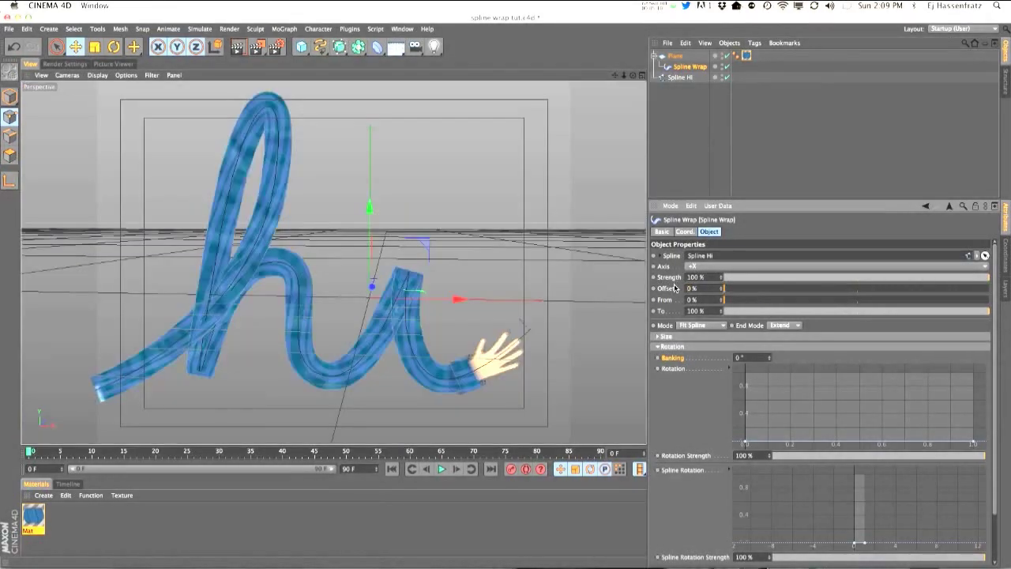
# - Inspect the wrapped arm's overlapping strokes from the side and select the Spline Hi object for point editing
pyautogui.keyDown('alt'); pyautogui.moveTo(525, 348); pyautogui.dragTo(286, 290); pyautogui.keyUp('alt')
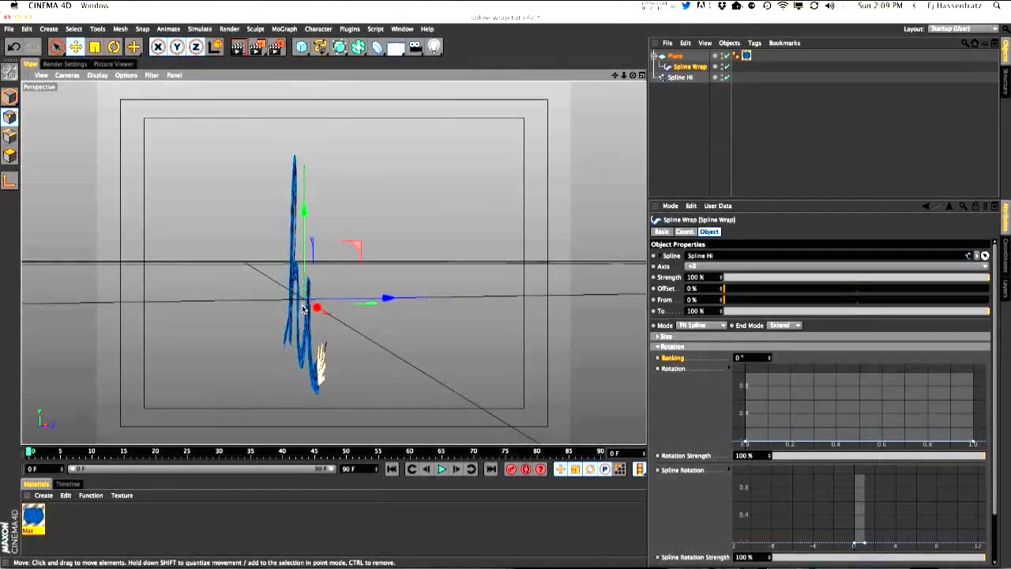
pyautogui.keyDown('alt'); pyautogui.moveTo(301, 321); pyautogui.dragTo(318, 297); pyautogui.keyUp('alt')
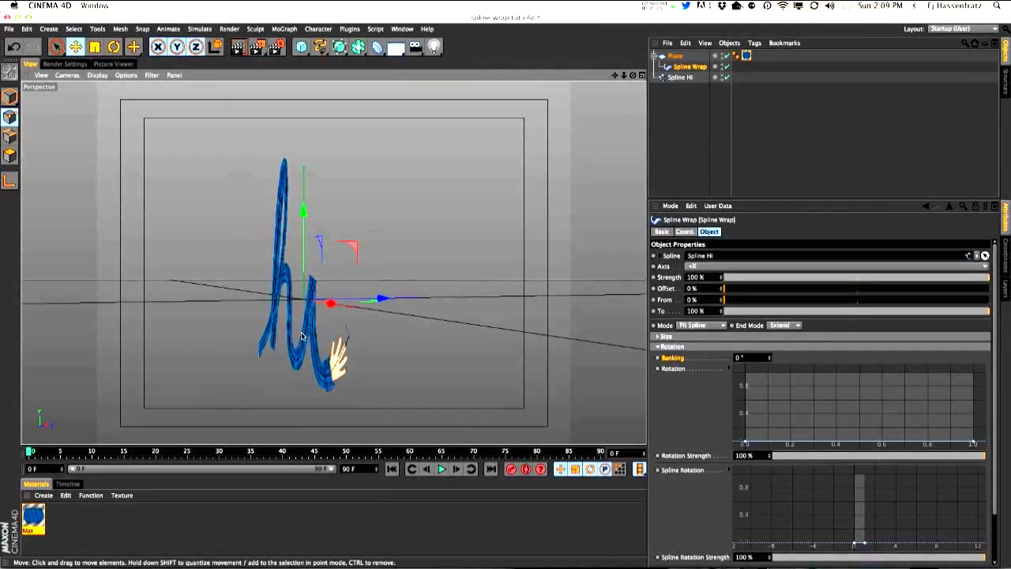
pyautogui.keyDown('alt'); pyautogui.moveTo(302, 335); pyautogui.dragTo(392, 328); pyautogui.keyUp('alt')
pyautogui.click(664, 56)
pyautogui.keyDown('alt'); pyautogui.moveTo(311, 342); pyautogui.dragTo(373, 332); pyautogui.keyUp('alt')
pyautogui.click(371, 266)
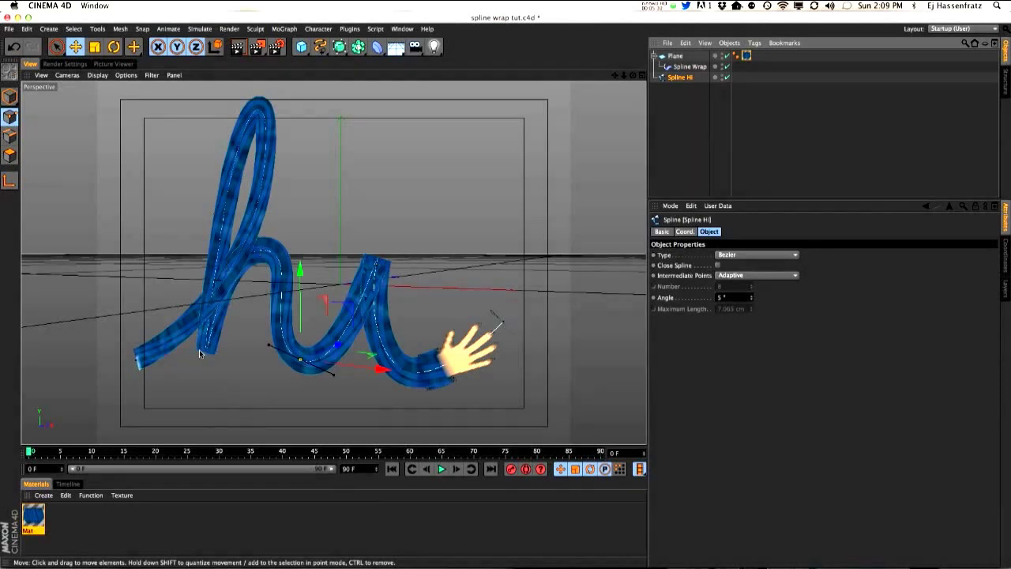
# - Switch to the four-view layout and select the spline point at the sharp peak of the i
pyautogui.middleClick(632, 91)
pyautogui.click(198, 172)
pyautogui.keyDown('alt'); pyautogui.moveTo(179, 177); pyautogui.dragTo(201, 180); pyautogui.keyUp('alt')
pyautogui.keyDown('alt'); pyautogui.moveTo(201, 180); pyautogui.dragTo(221, 184, button='middle'); pyautogui.keyUp('alt')
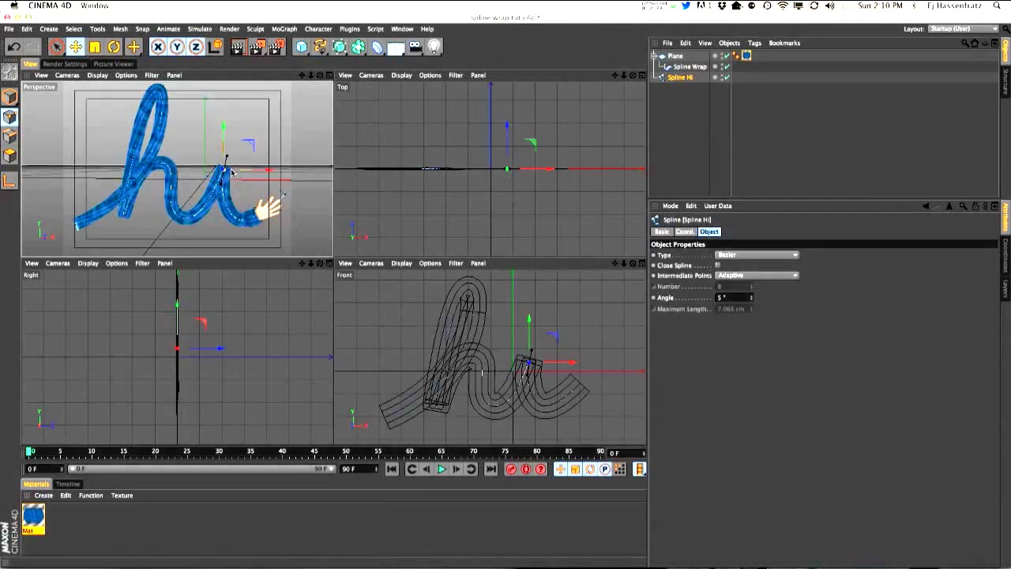
# - Pull the tangent handle of the i's peak point back in depth in the Top view
pyautogui.scroll(3, 542, 163)
pyautogui.scroll(3, 469, 161)
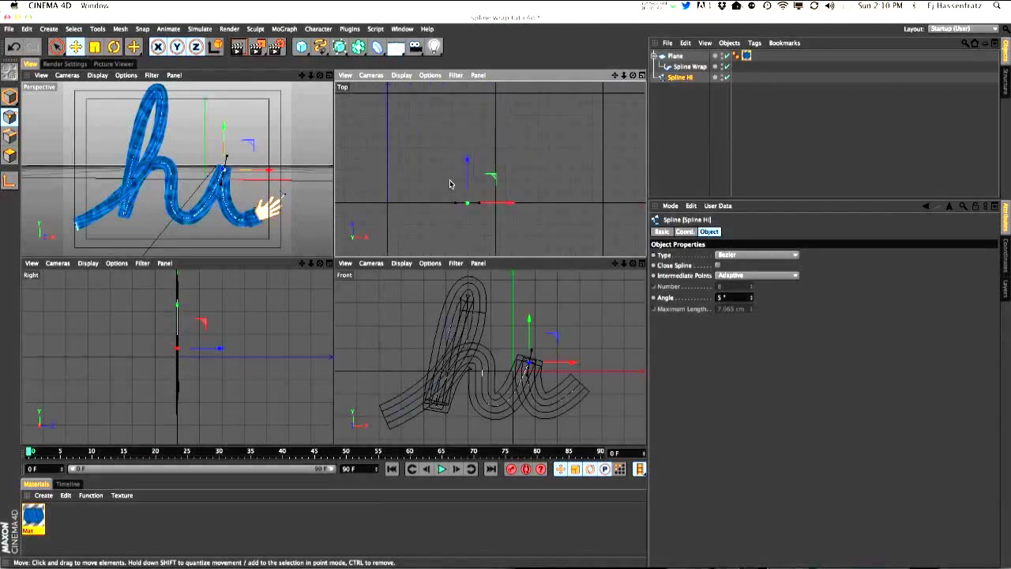
pyautogui.scroll(6, 174, 350)
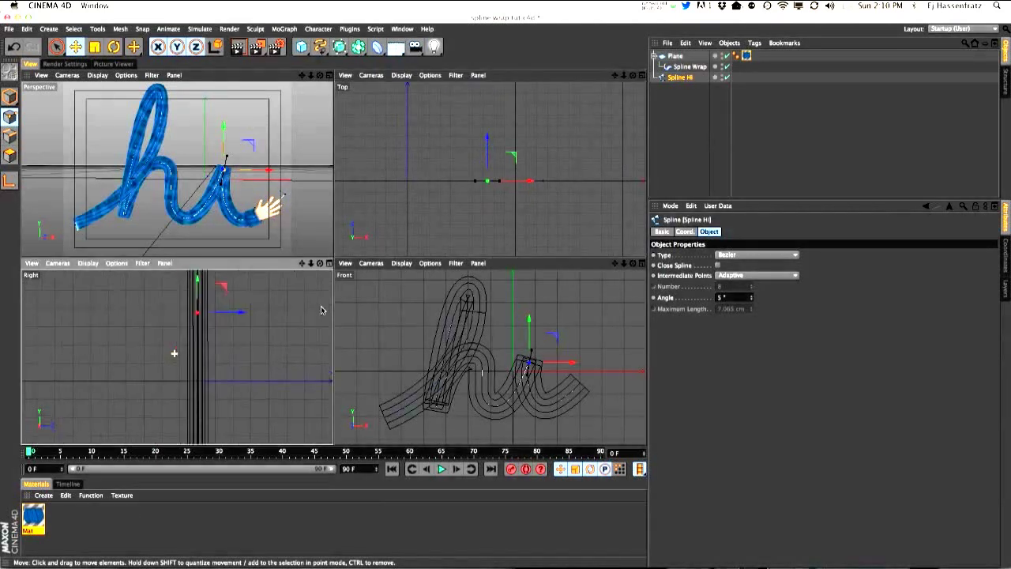
pyautogui.scroll(5, 201, 381)
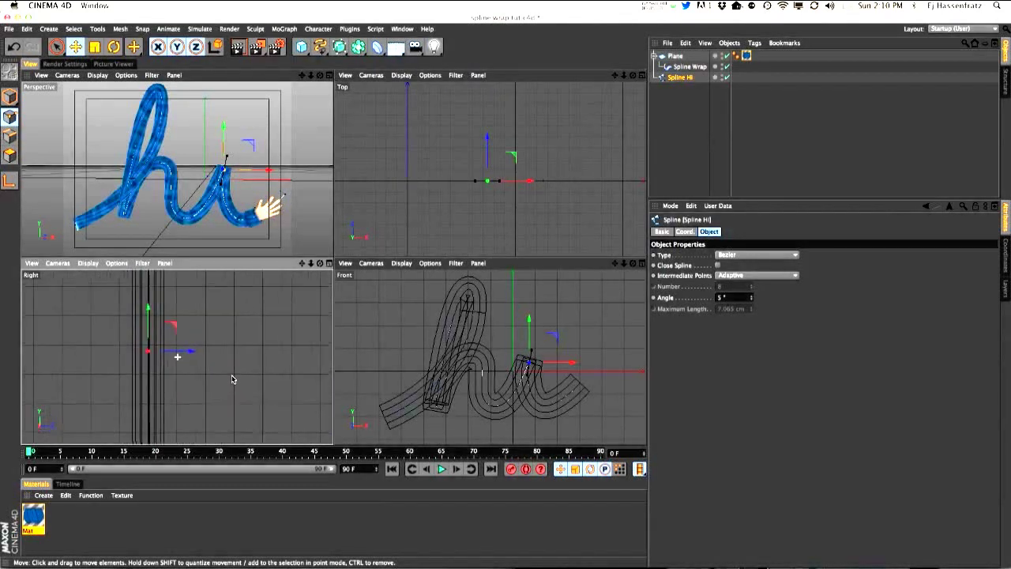
pyautogui.scroll(2, 487, 190)
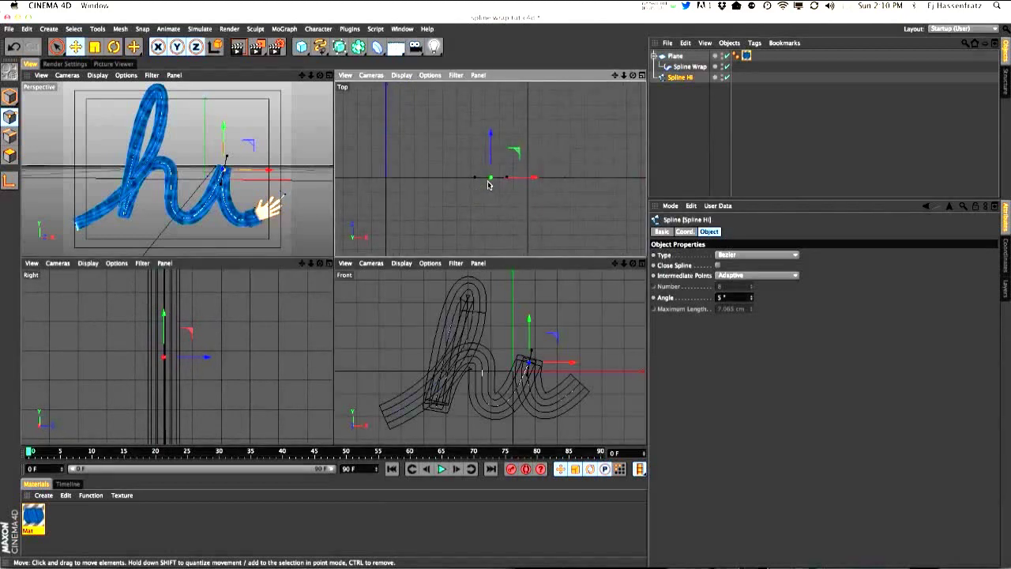
pyautogui.moveTo(475, 177); pyautogui.dragTo(486, 142)
pyautogui.keyDown('alt'); pyautogui.moveTo(222, 403); pyautogui.dragTo(225, 379, button='middle'); pyautogui.keyUp('alt')
pyautogui.keyDown('alt'); pyautogui.moveTo(236, 374); pyautogui.dragTo(172, 418, button='right'); pyautogui.keyUp('alt')
pyautogui.keyDown('alt'); pyautogui.moveTo(187, 408); pyautogui.dragTo(159, 402, button='middle'); pyautogui.keyUp('alt')
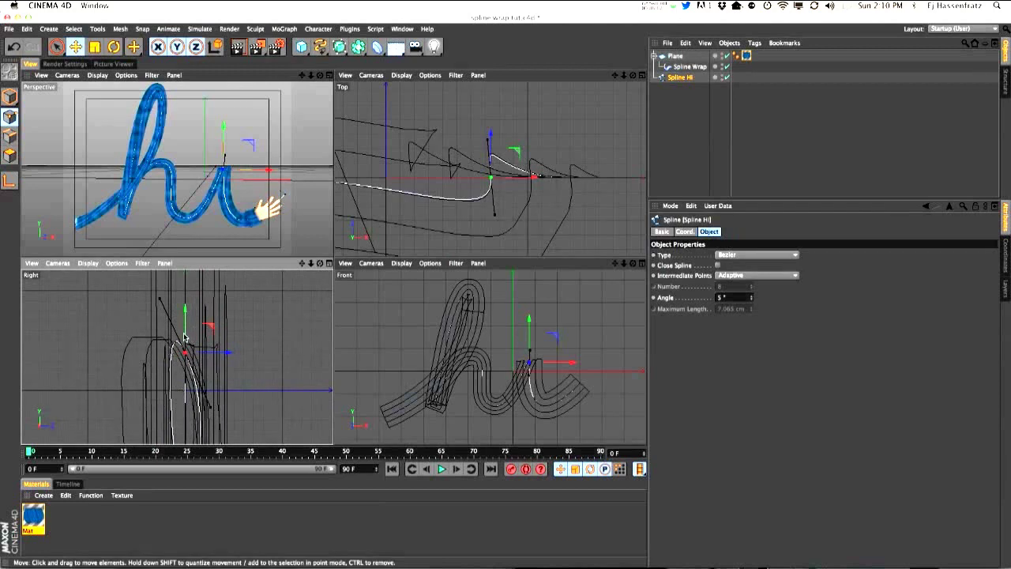
# - Angle the i's peak tangent diagonally in the Top view by shifting its rear handle toward the h
pyautogui.keyDown('alt'); pyautogui.moveTo(231, 190); pyautogui.dragTo(96, 201); pyautogui.keyUp('alt')
pyautogui.keyDown('alt'); pyautogui.moveTo(110, 200); pyautogui.dragTo(142, 180, button='middle'); pyautogui.keyUp('alt')
pyautogui.keyDown('alt'); pyautogui.moveTo(142, 180); pyautogui.dragTo(188, 168, button='right'); pyautogui.keyUp('alt')
pyautogui.keyDown('alt'); pyautogui.moveTo(188, 167); pyautogui.dragTo(286, 175); pyautogui.keyUp('alt')
pyautogui.scroll(-5, 280, 172)
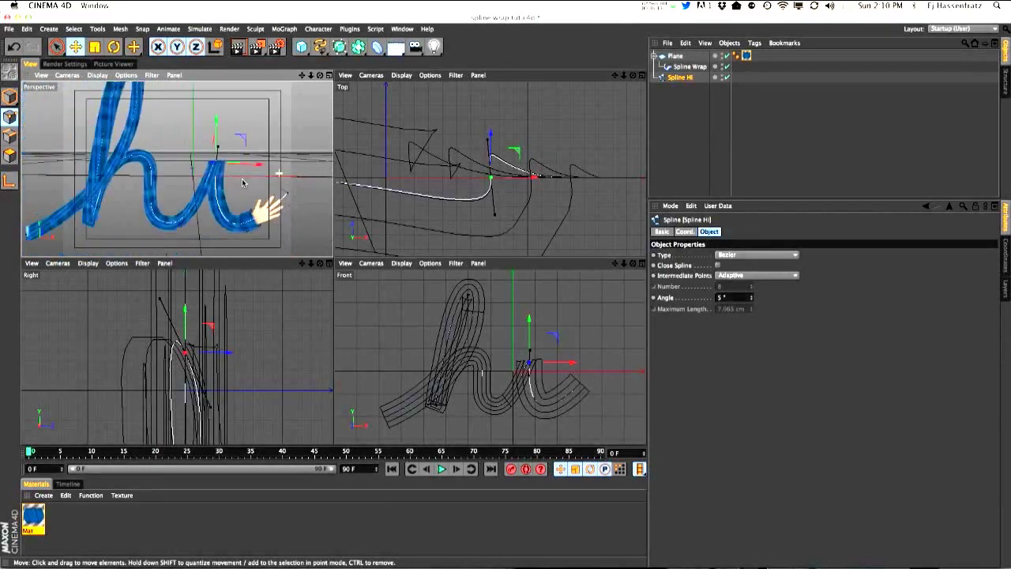
pyautogui.moveTo(488, 132); pyautogui.dragTo(467, 136)
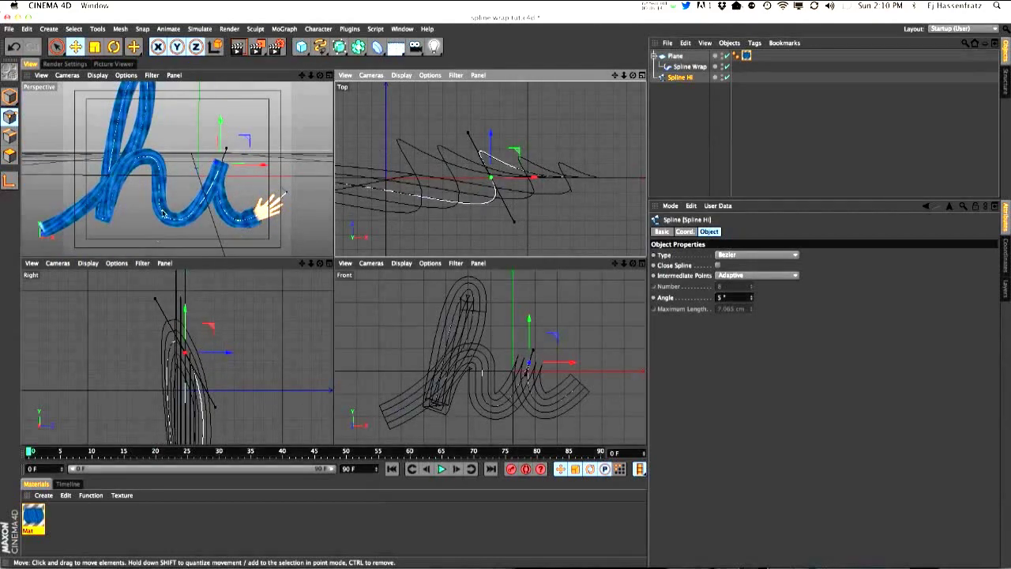
# - Render a close-up of the i's peak in the perspective view to examine the folded sleeve
pyautogui.keyDown('alt'); pyautogui.moveTo(209, 191); pyautogui.dragTo(144, 154); pyautogui.keyUp('alt')
pyautogui.keyDown('alt'); pyautogui.moveTo(249, 196); pyautogui.dragTo(242, 102); pyautogui.keyUp('alt')
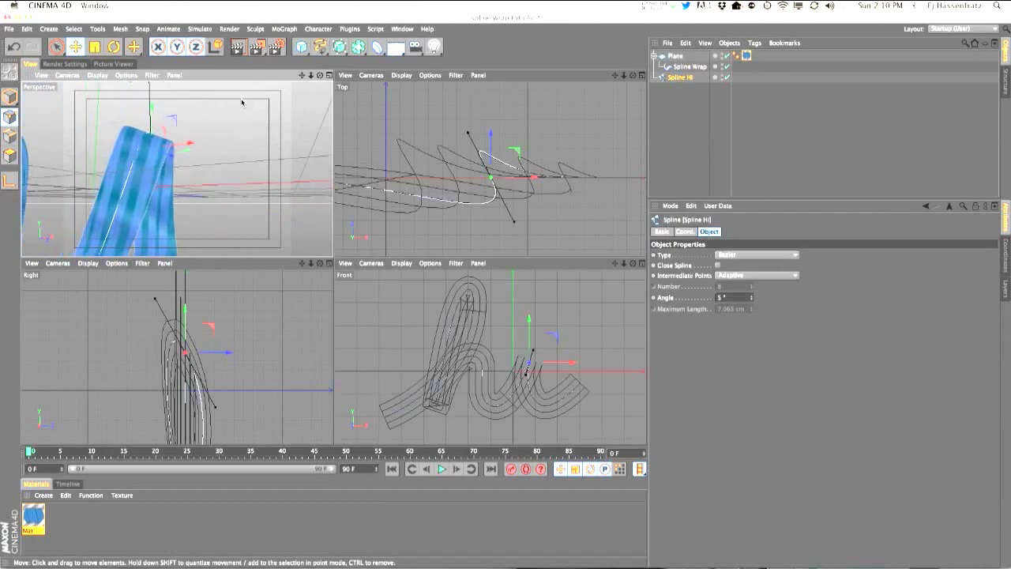
pyautogui.click(238, 46)
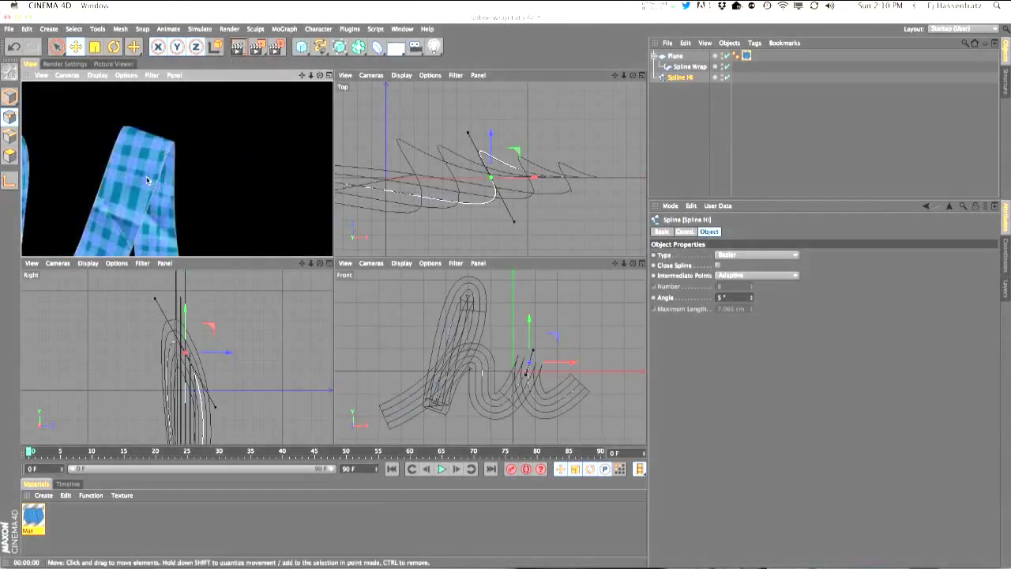
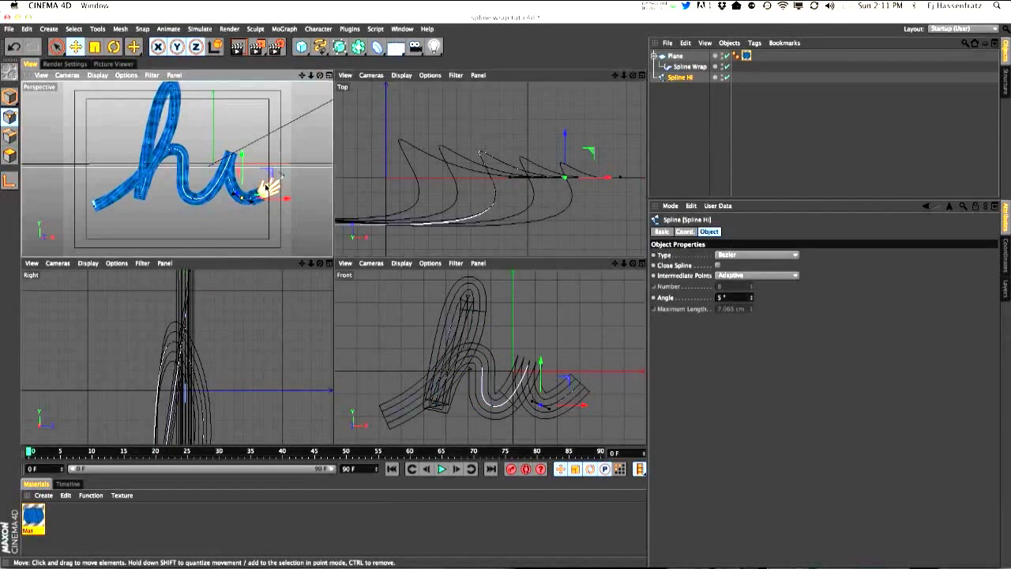
# - Move the spline point at the bottom of the i's last curve slightly along positive Z and tilt its tangent in the Top view
pyautogui.keyDown('alt'); pyautogui.moveTo(266, 190); pyautogui.dragTo(131, 210); pyautogui.keyUp('alt')
pyautogui.keyDown('alt'); pyautogui.moveTo(169, 198); pyautogui.dragTo(119, 198, button='middle'); pyautogui.keyUp('alt')
pyautogui.keyDown('alt'); pyautogui.moveTo(149, 188); pyautogui.dragTo(179, 146); pyautogui.keyUp('alt')
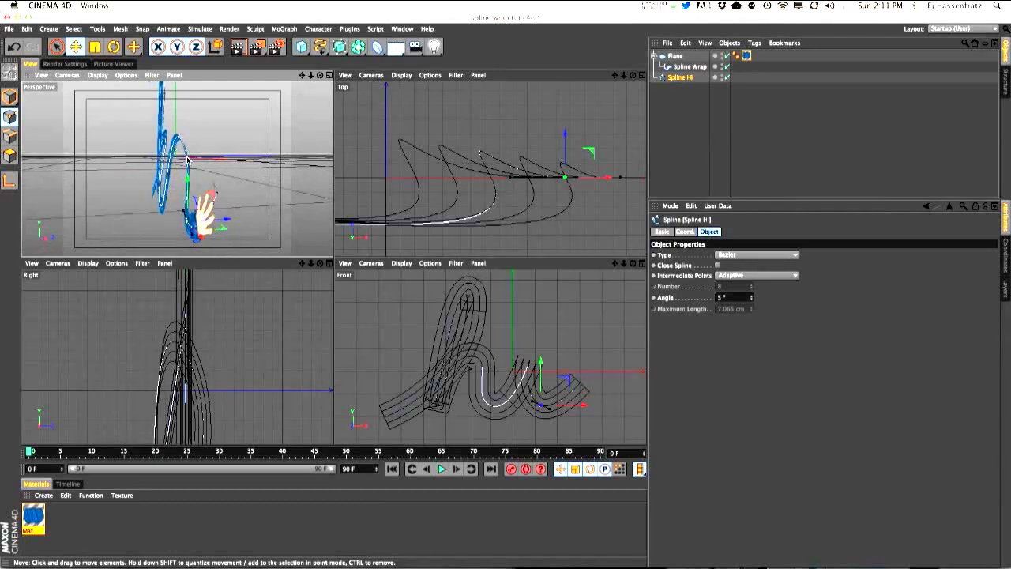
pyautogui.moveTo(220, 223); pyautogui.dragTo(227, 223)
pyautogui.keyDown('alt'); pyautogui.moveTo(578, 167); pyautogui.dragTo(429, 164, button='middle'); pyautogui.keyUp('alt')
pyautogui.moveTo(429, 164)
pyautogui.mouseDown()
pyautogui.moveTo(431, 177)
pyautogui.moveTo(413, 180)
pyautogui.moveTo(484, 140)
pyautogui.moveTo(422, 171)
pyautogui.moveTo(432, 156)
pyautogui.moveTo(419, 158)
pyautogui.mouseUp()
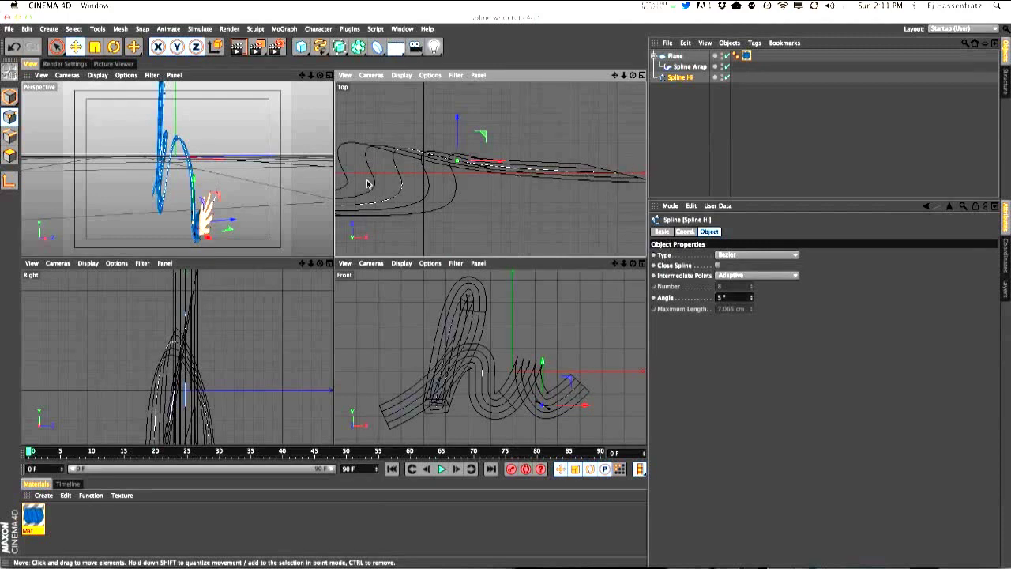
pyautogui.keyDown('alt'); pyautogui.moveTo(234, 210); pyautogui.dragTo(191, 226); pyautogui.keyUp('alt')
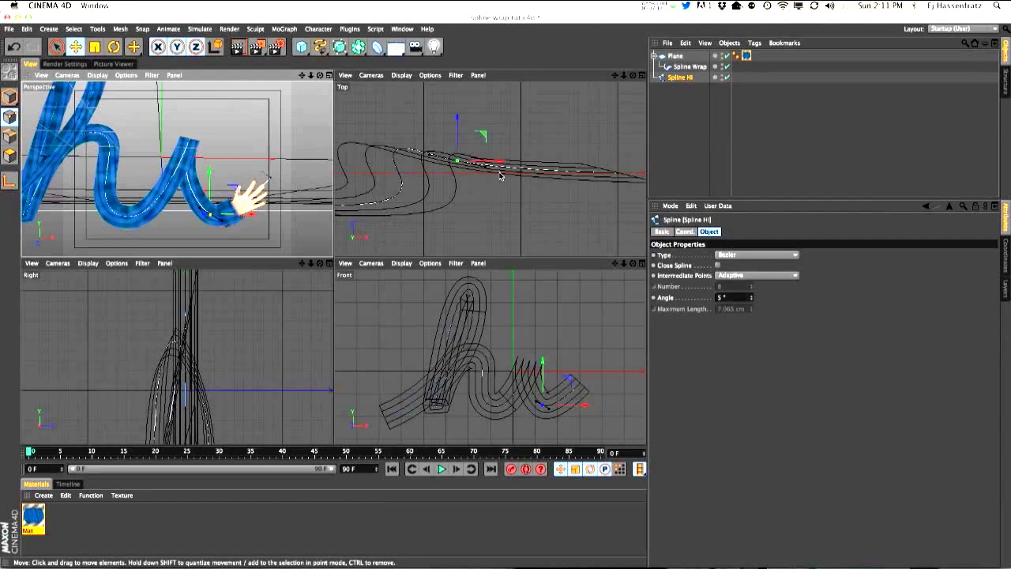
# - Tilt the tangent of the spline point at the base of the h's stem in depth
pyautogui.keyDown('alt'); pyautogui.moveTo(172, 217); pyautogui.dragTo(149, 239); pyautogui.keyUp('alt')
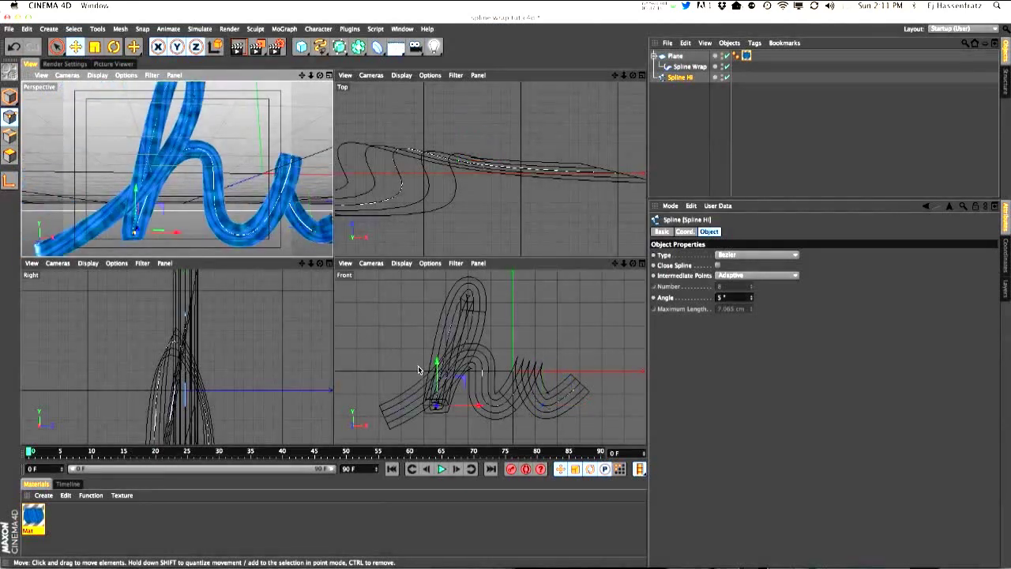
pyautogui.keyDown('alt'); pyautogui.moveTo(272, 397); pyautogui.dragTo(270, 382, button='middle'); pyautogui.keyUp('alt')
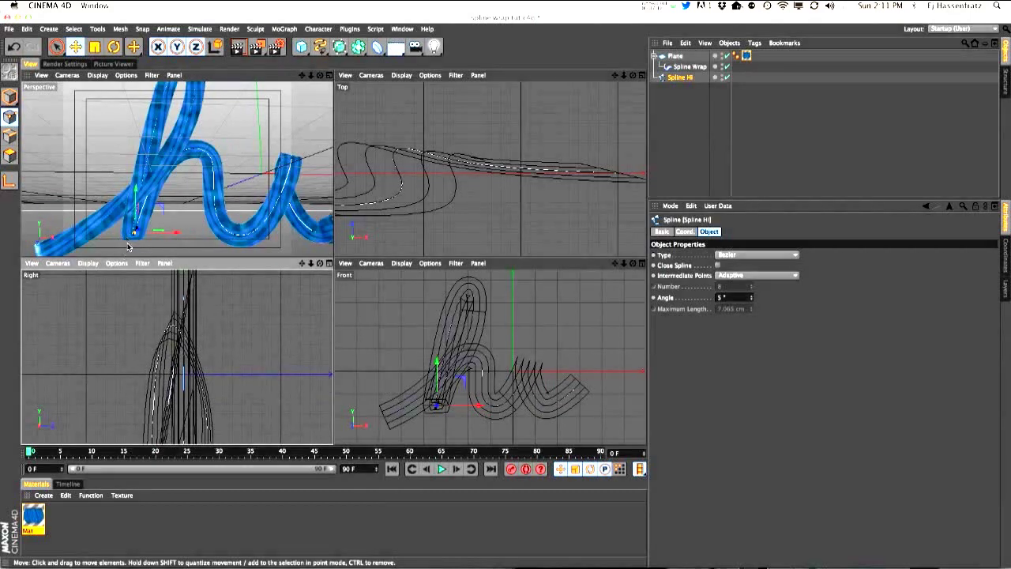
pyautogui.keyDown('alt'); pyautogui.moveTo(451, 150); pyautogui.dragTo(405, 209); pyautogui.keyUp('alt')
pyautogui.keyDown('alt'); pyautogui.moveTo(144, 235); pyautogui.dragTo(222, 232); pyautogui.keyUp('alt')
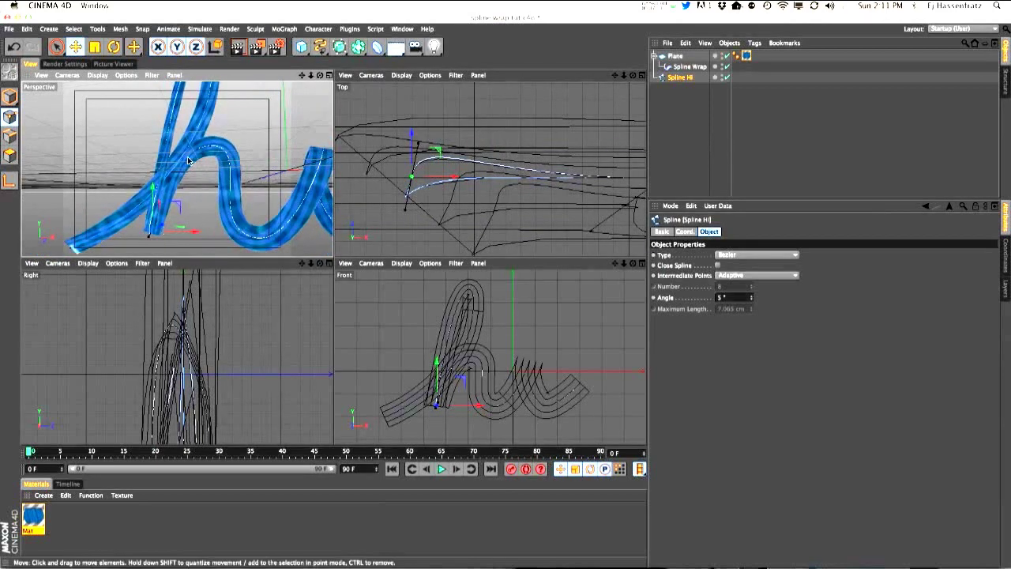
pyautogui.keyDown('alt'); pyautogui.moveTo(184, 357); pyautogui.dragTo(184, 400); pyautogui.keyUp('alt')
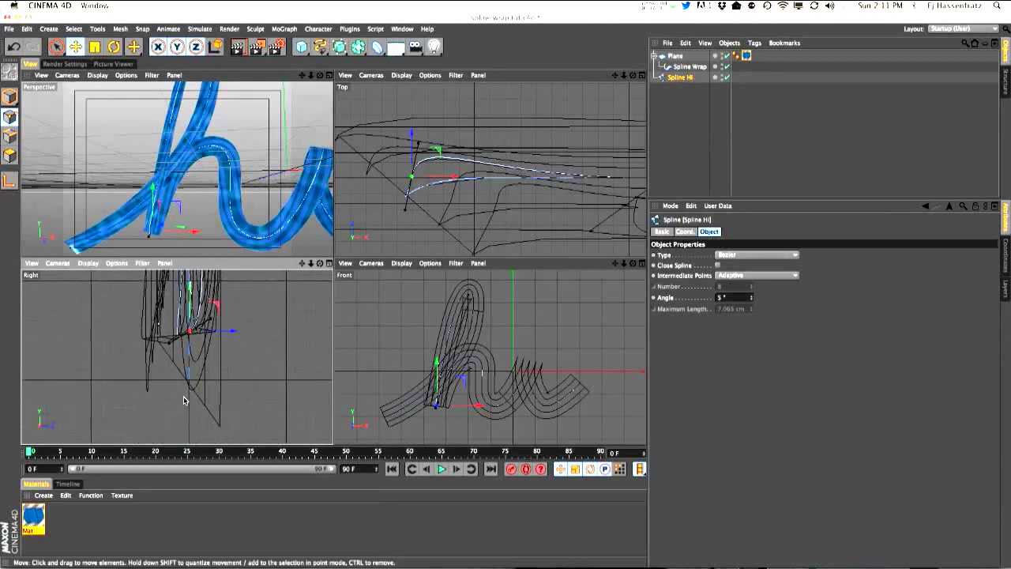
# - Move the spline point at the base of the h's stem slightly along negative X
pyautogui.keyDown('alt'); pyautogui.moveTo(432, 426); pyautogui.dragTo(434, 397, button='middle'); pyautogui.keyUp('alt')
pyautogui.keyDown('alt'); pyautogui.moveTo(434, 398); pyautogui.dragTo(447, 386, button='right'); pyautogui.keyUp('alt')
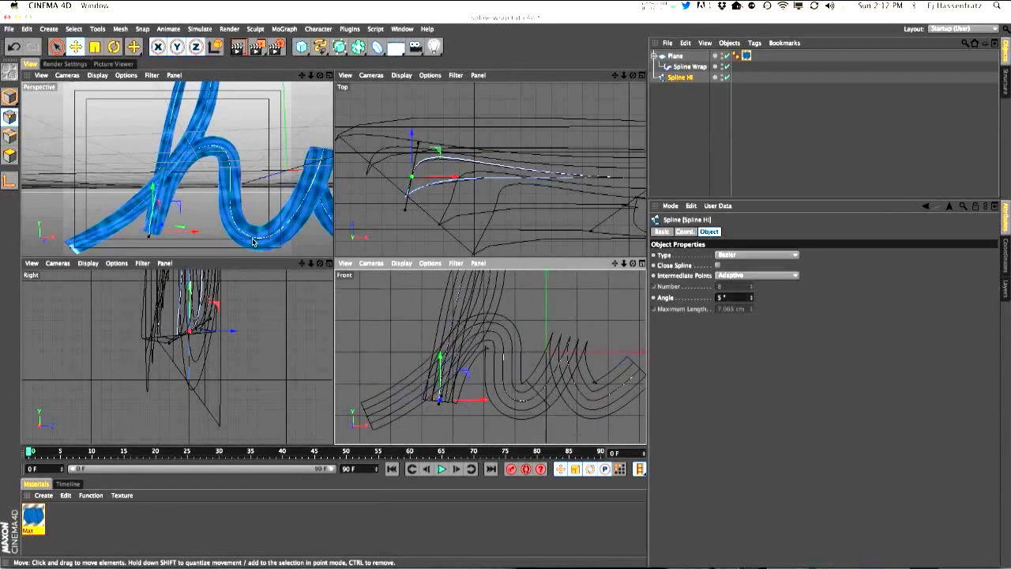
pyautogui.moveTo(199, 236); pyautogui.dragTo(190, 234)
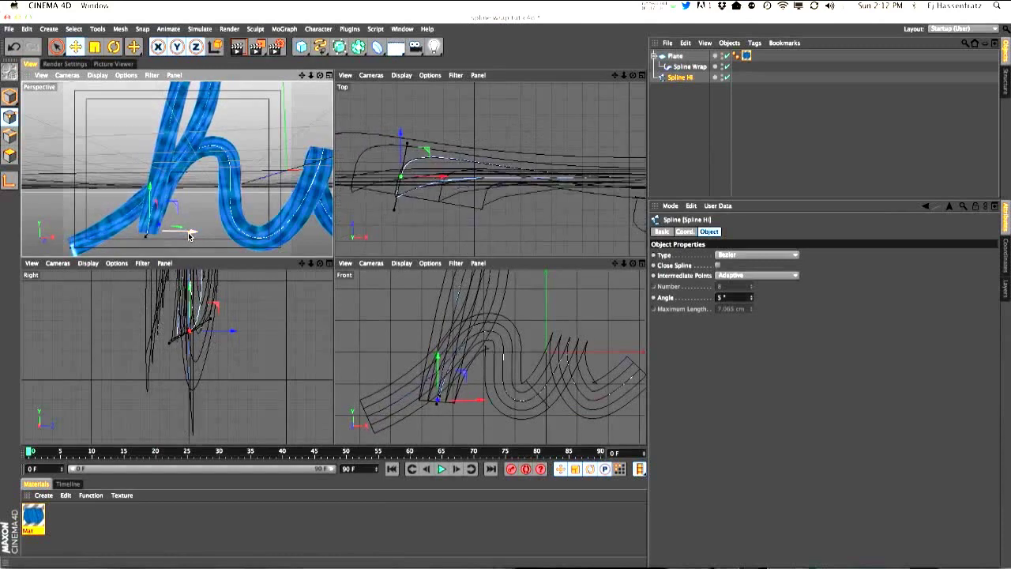
# - Reposition the spline point on the h's upstroke along X and push it back along positive Z
pyautogui.keyDown('alt'); pyautogui.moveTo(197, 199); pyautogui.dragTo(191, 214, button='middle'); pyautogui.keyUp('alt')
pyautogui.keyDown('alt'); pyautogui.moveTo(191, 214); pyautogui.dragTo(200, 160); pyautogui.keyUp('alt')
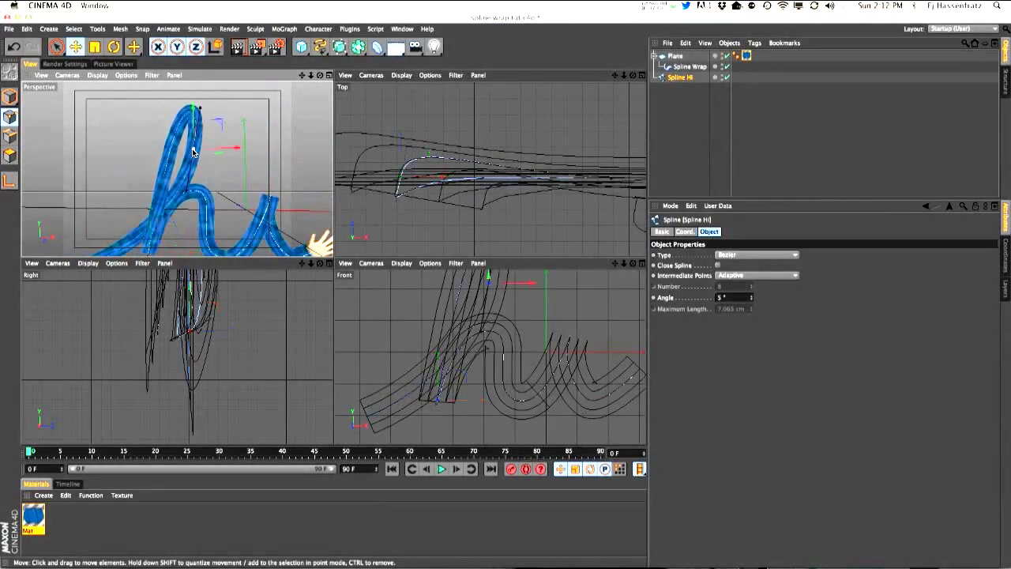
pyautogui.keyDown('alt'); pyautogui.moveTo(187, 172); pyautogui.dragTo(163, 166); pyautogui.keyUp('alt')
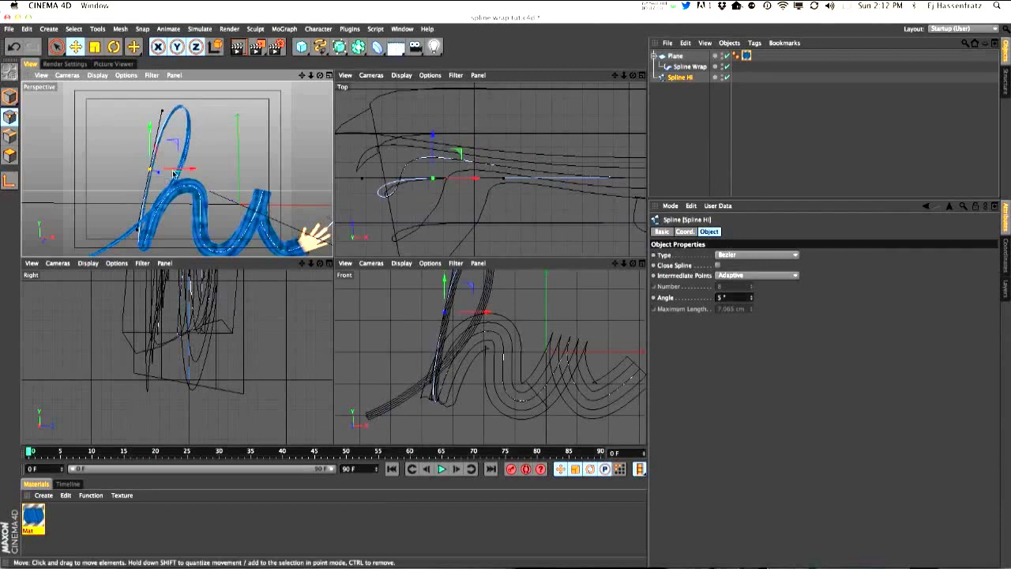
pyautogui.moveTo(183, 172); pyautogui.dragTo(190, 171)
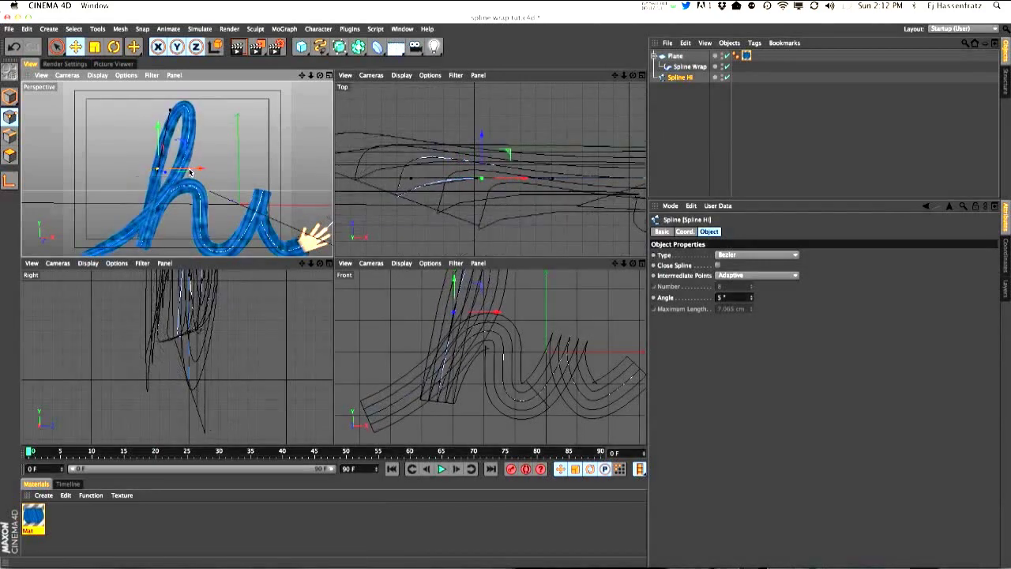
pyautogui.moveTo(485, 150); pyautogui.dragTo(482, 89)
# - Move the spline's starting point at the h's tail forward along negative Z in the Top view
pyautogui.keyDown('alt'); pyautogui.moveTo(155, 190); pyautogui.dragTo(148, 138); pyautogui.keyUp('alt')
pyautogui.keyDown('alt'); pyautogui.moveTo(167, 187); pyautogui.dragTo(81, 207); pyautogui.keyUp('alt')
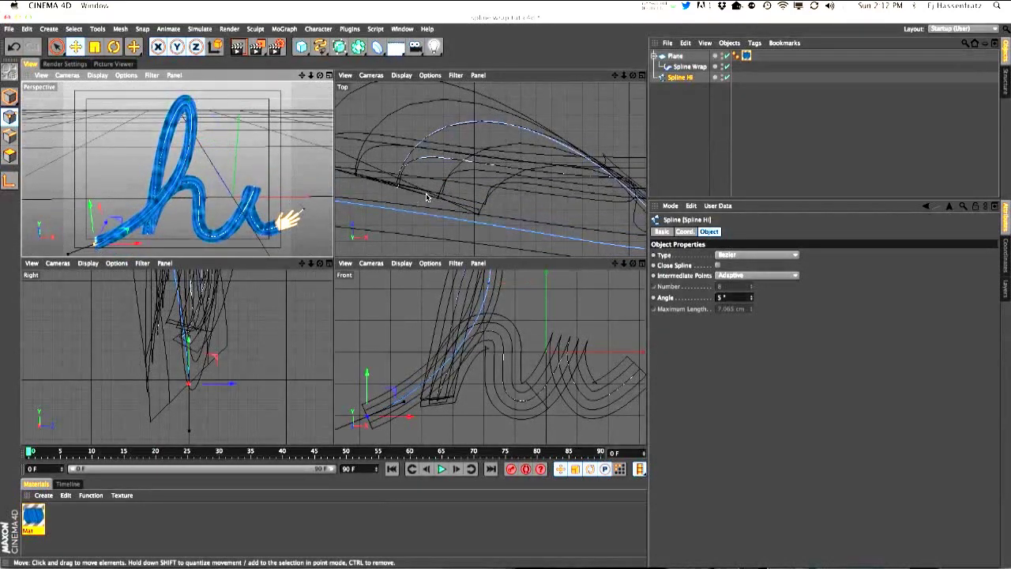
pyautogui.keyDown('alt'); pyautogui.moveTo(427, 198); pyautogui.dragTo(404, 216, button='right'); pyautogui.keyUp('alt')
pyautogui.keyDown('alt'); pyautogui.moveTo(404, 216); pyautogui.dragTo(498, 188, button='middle'); pyautogui.keyUp('alt')
pyautogui.moveTo(376, 147); pyautogui.dragTo(377, 191)
# - Shift the spline point at the top of the h's arch slightly along the Z axis
pyautogui.keyDown('alt'); pyautogui.moveTo(190, 214); pyautogui.dragTo(356, 170); pyautogui.keyUp('alt')
pyautogui.keyDown('alt'); pyautogui.moveTo(140, 221); pyautogui.dragTo(144, 205); pyautogui.keyUp('alt')
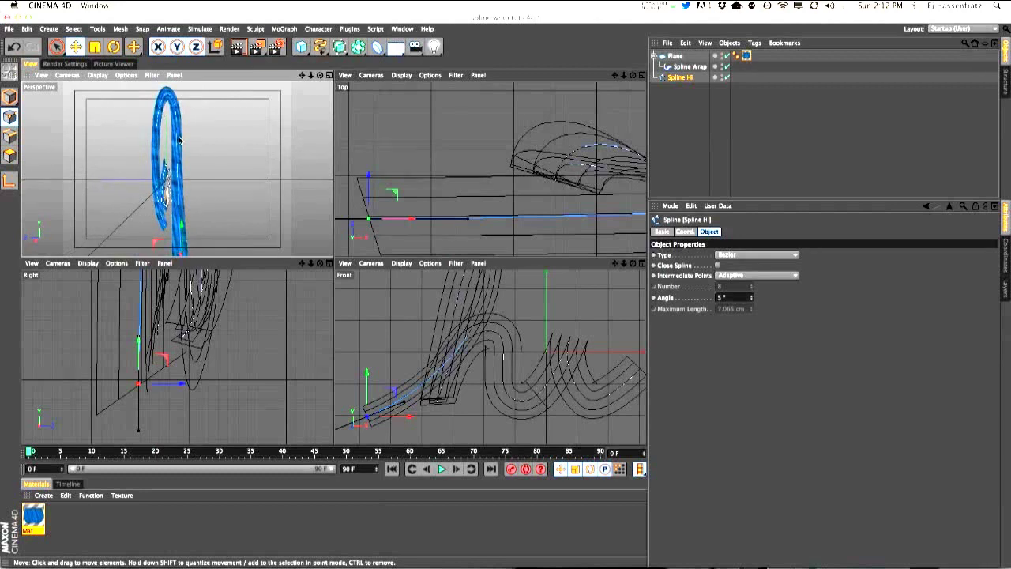
pyautogui.keyDown('alt'); pyautogui.moveTo(166, 200); pyautogui.dragTo(111, 233); pyautogui.keyUp('alt')
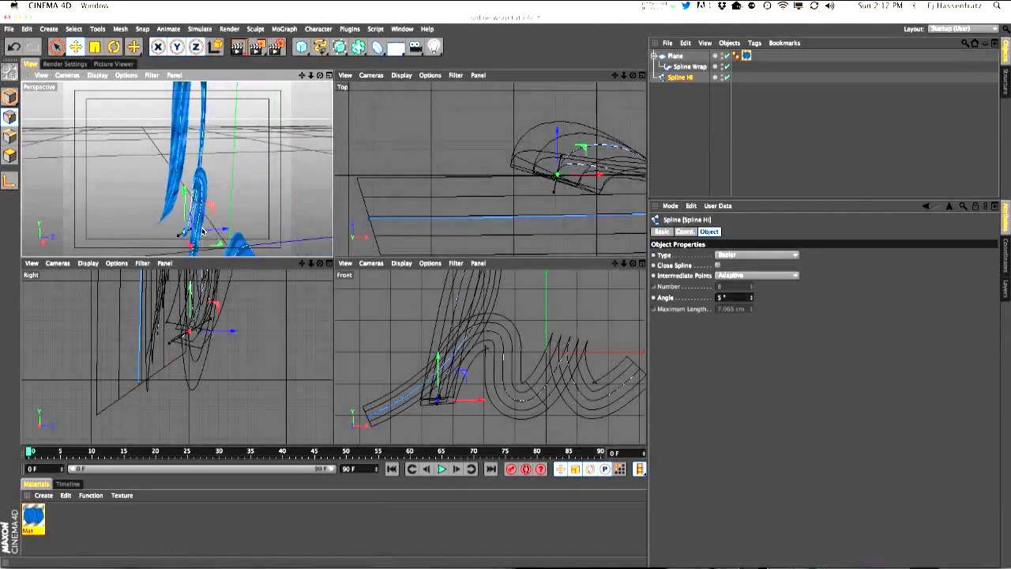
pyautogui.moveTo(213, 179); pyautogui.dragTo(216, 184)
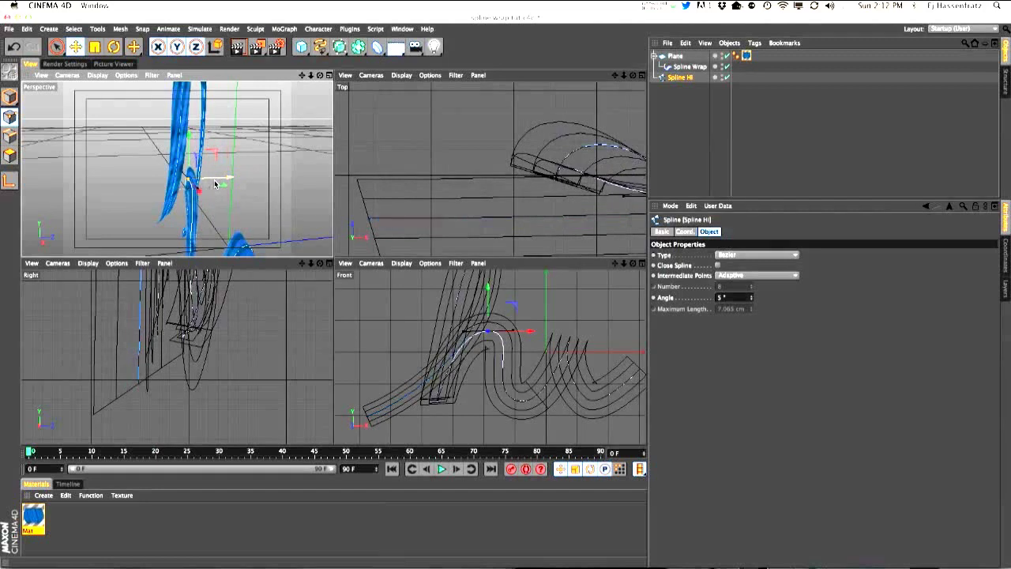
# - Rotate the tangent of the spline point at the base of the h's stem in the Top view, bringing its rear handle toward negative Z
pyautogui.keyDown('alt'); pyautogui.moveTo(526, 184); pyautogui.dragTo(362, 198, button='middle'); pyautogui.keyUp('alt')
pyautogui.keyDown('alt'); pyautogui.moveTo(236, 229); pyautogui.dragTo(292, 227); pyautogui.keyUp('alt')
pyautogui.keyDown('alt'); pyautogui.moveTo(194, 231); pyautogui.dragTo(272, 149, button='middle'); pyautogui.keyUp('alt')
pyautogui.keyDown('alt'); pyautogui.moveTo(272, 149); pyautogui.dragTo(210, 232); pyautogui.keyUp('alt')
pyautogui.click(116, 241)
pyautogui.scroll(2, 419, 181)
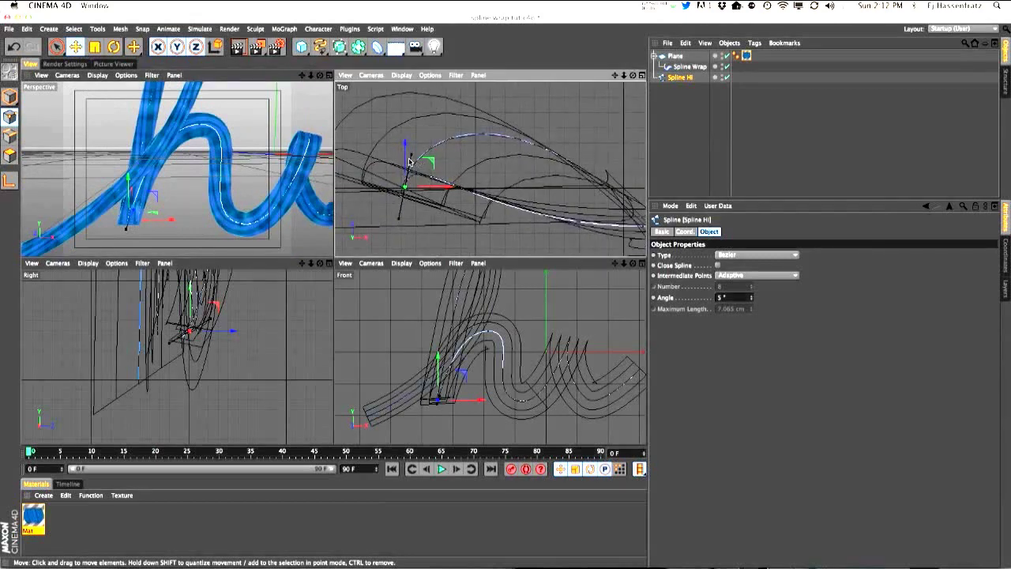
pyautogui.scroll(3, 421, 182)
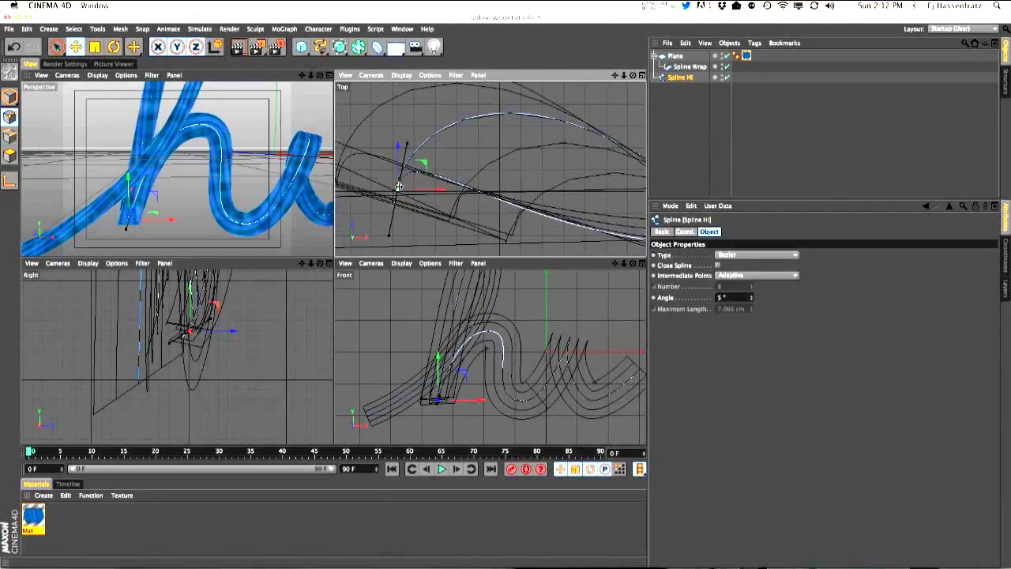
pyautogui.moveTo(407, 148); pyautogui.dragTo(404, 222)
# - Pull the spline point on the h's upstroke forward along negative Z in the Top view and adjust its X position
pyautogui.keyDown('alt'); pyautogui.moveTo(187, 228); pyautogui.dragTo(181, 180); pyautogui.keyUp('alt')
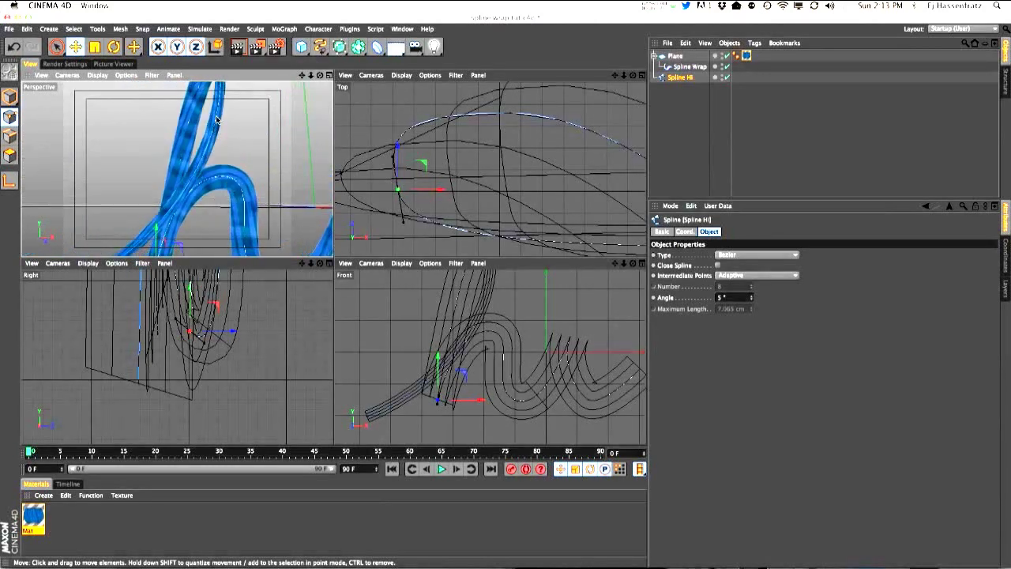
pyautogui.keyDown('alt'); pyautogui.moveTo(219, 114); pyautogui.dragTo(252, 214); pyautogui.keyUp('alt')
pyautogui.keyDown('alt'); pyautogui.moveTo(201, 191); pyautogui.dragTo(168, 197, button='right'); pyautogui.keyUp('alt')
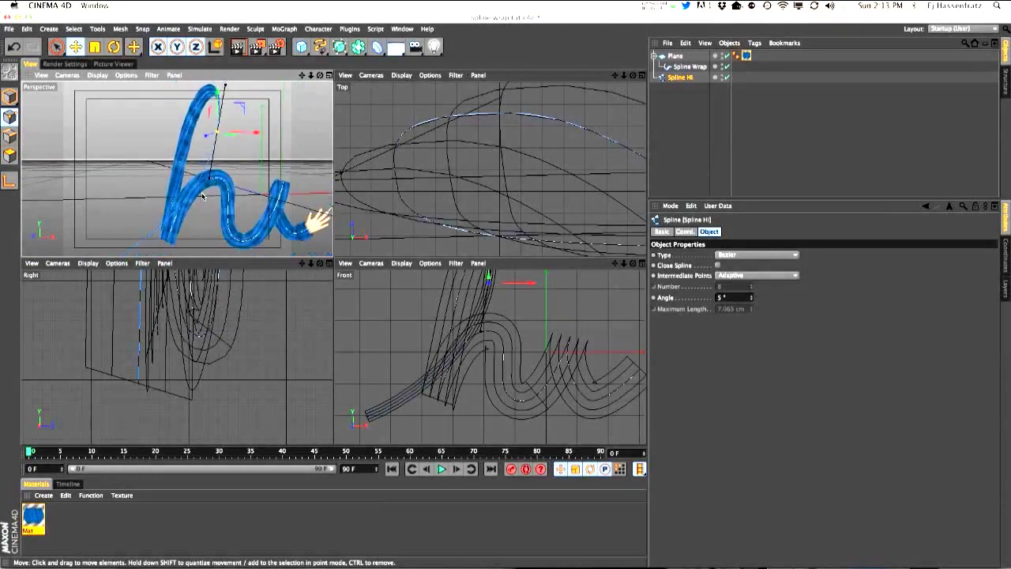
pyautogui.keyDown('alt'); pyautogui.moveTo(510, 133); pyautogui.dragTo(437, 179, button='right'); pyautogui.keyUp('alt')
pyautogui.keyDown('alt'); pyautogui.moveTo(437, 178); pyautogui.dragTo(503, 206); pyautogui.keyUp('alt')
pyautogui.moveTo(545, 162); pyautogui.dragTo(502, 210)
pyautogui.keyDown('alt'); pyautogui.moveTo(169, 188); pyautogui.dragTo(147, 185); pyautogui.keyUp('alt')
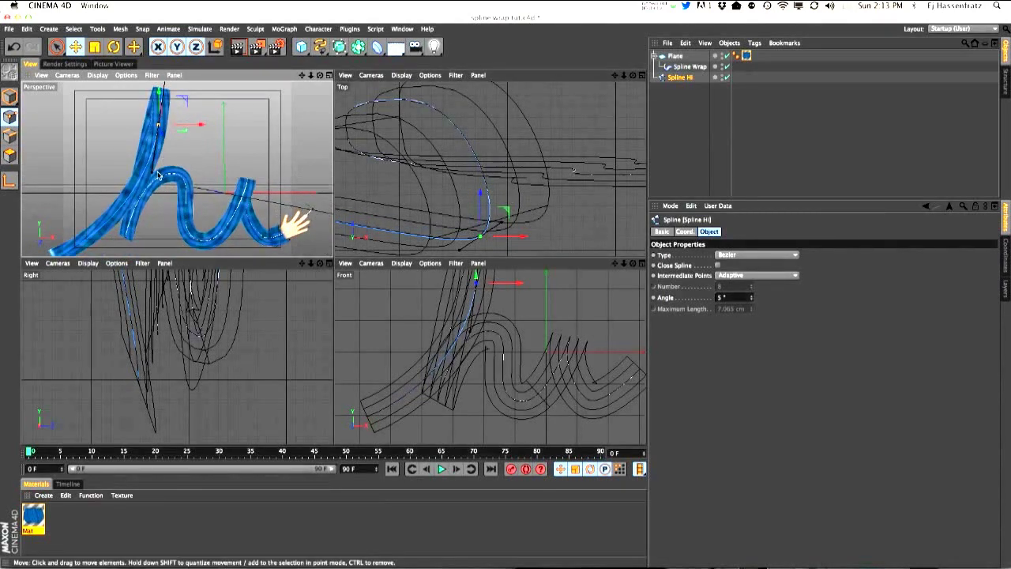
pyautogui.moveTo(189, 124); pyautogui.dragTo(168, 159)
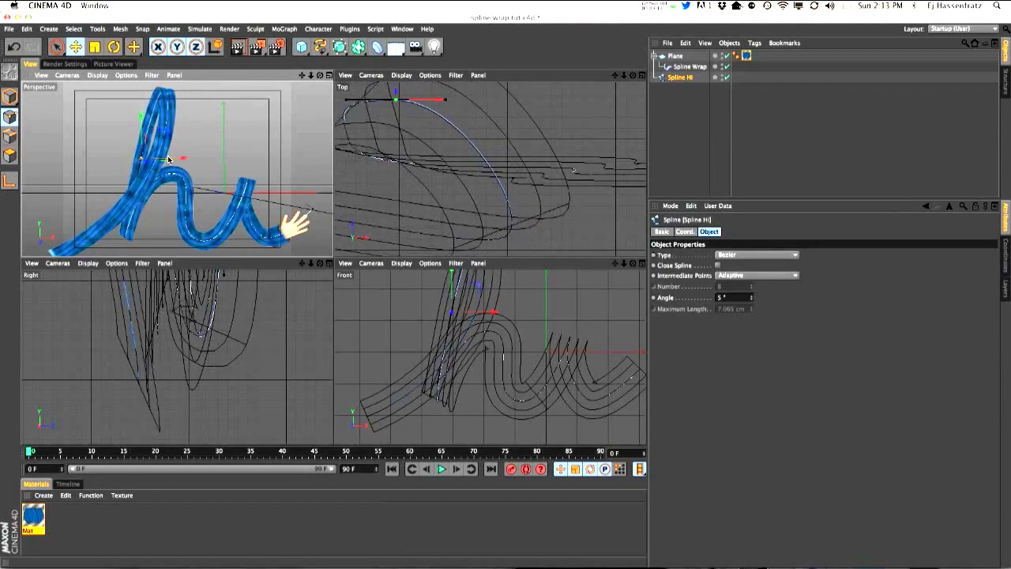
# - Extend the tangent of the spline point on the h's downstroke in the Top view and render the Perspective view
pyautogui.keyDown('alt'); pyautogui.moveTo(426, 120); pyautogui.dragTo(466, 174, button='middle'); pyautogui.keyUp('alt')
pyautogui.moveTo(387, 155)
pyautogui.mouseDown()
pyautogui.moveTo(404, 159)
pyautogui.moveTo(378, 157)
pyautogui.mouseUp()
pyautogui.keyDown('alt'); pyautogui.moveTo(206, 204); pyautogui.dragTo(181, 213); pyautogui.keyUp('alt')
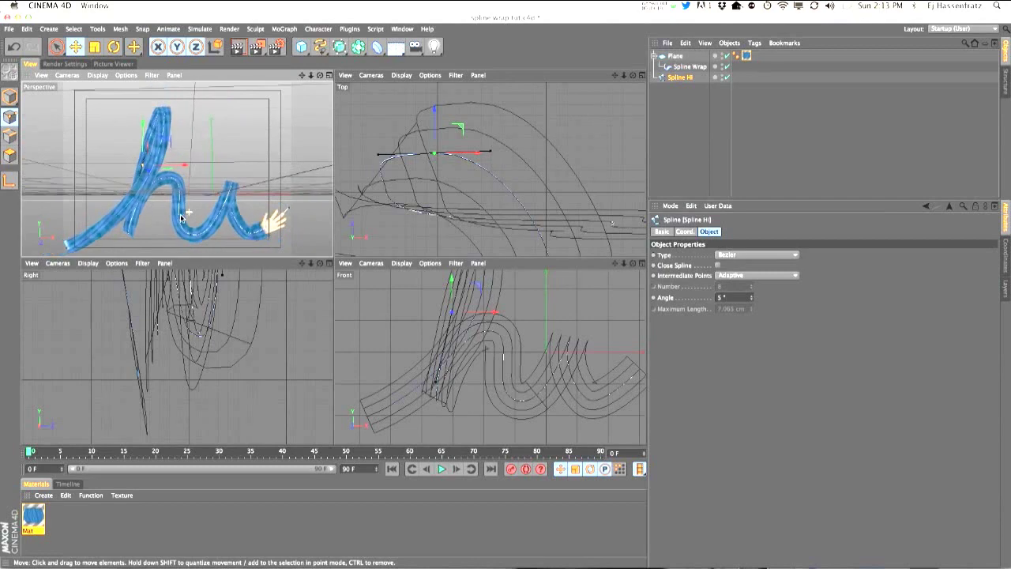
pyautogui.click(236, 51)
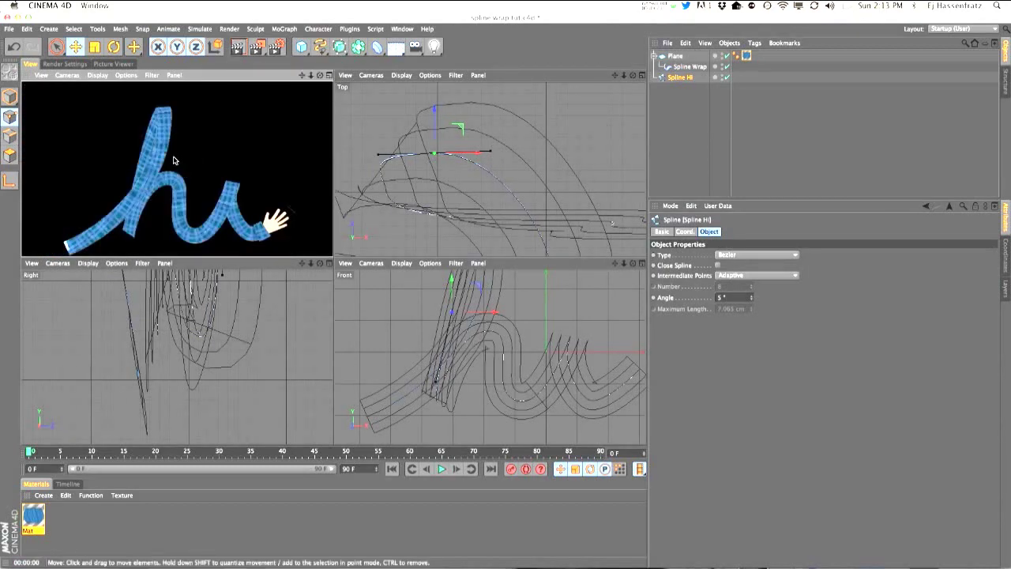
# - Nudge the h's downstroke point, then flatten the tangent of the tail's starting point and move that point along negative X
pyautogui.click(149, 157)
pyautogui.moveTo(161, 149); pyautogui.dragTo(162, 147)
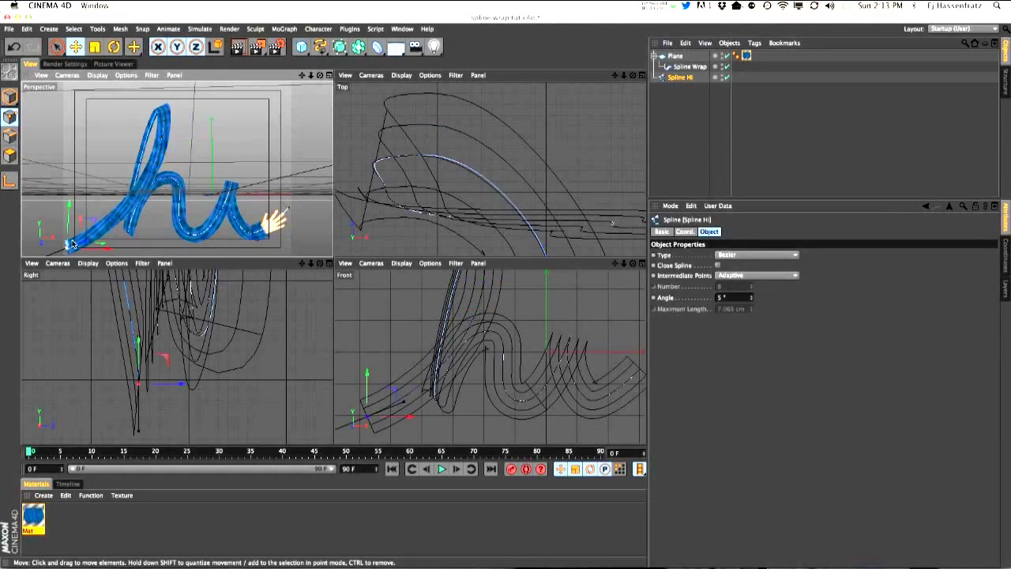
pyautogui.moveTo(410, 402); pyautogui.dragTo(422, 412)
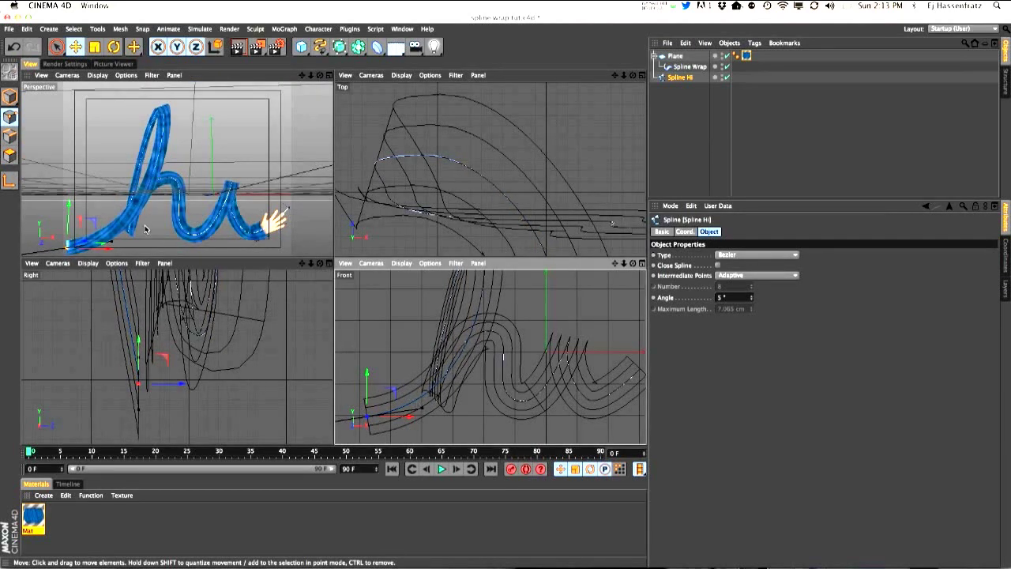
pyautogui.moveTo(88, 225); pyautogui.dragTo(78, 219)
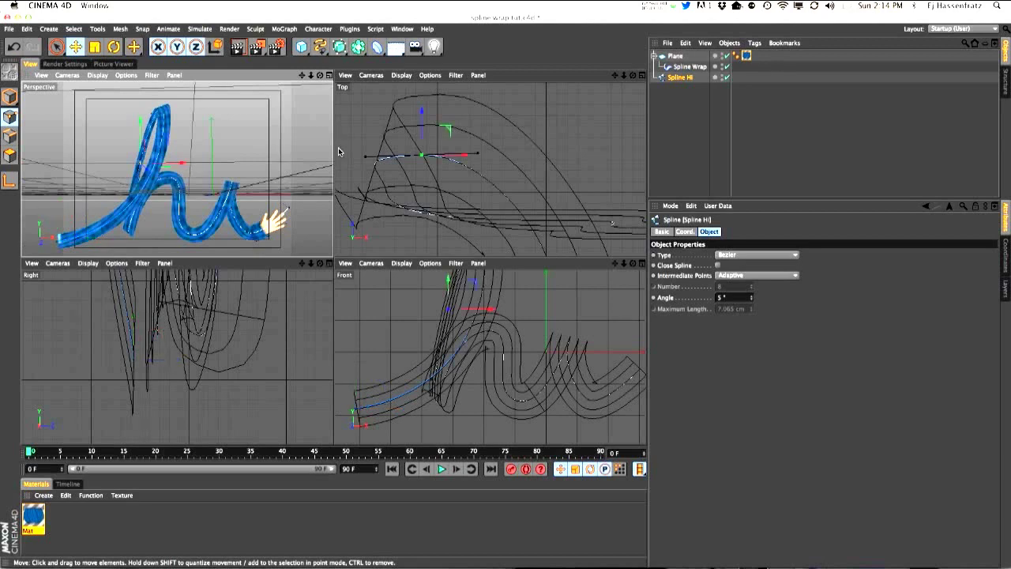
# - Adjust the depth of the h's downstroke point in the Top view and shift the stem's base point about 20 cm along the X axis
pyautogui.keyDown('alt'); pyautogui.moveTo(435, 158); pyautogui.dragTo(501, 189, button='middle'); pyautogui.keyUp('alt')
pyautogui.moveTo(484, 161)
pyautogui.mouseDown()
pyautogui.moveTo(465, 125)
pyautogui.moveTo(503, 140)
pyautogui.moveTo(479, 142)
pyautogui.mouseUp()
pyautogui.moveTo(132, 239); pyautogui.dragTo(154, 233)
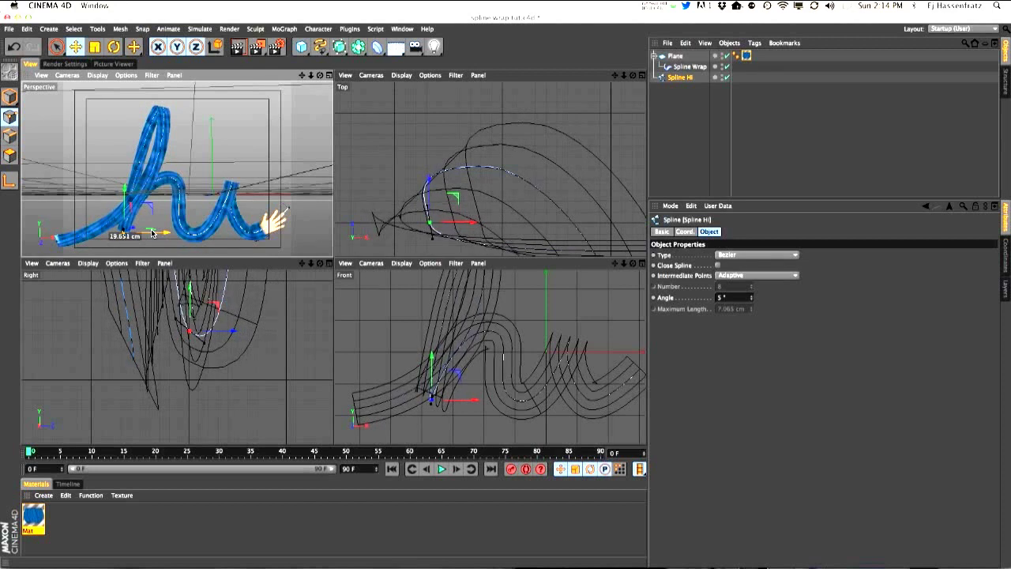
pyautogui.moveTo(178, 194)
pyautogui.keyDown('alt'); pyautogui.mouseDown()
pyautogui.moveTo(176, 169)
pyautogui.moveTo(164, 197)
pyautogui.moveTo(184, 196)
pyautogui.mouseUp(); pyautogui.keyUp('alt')
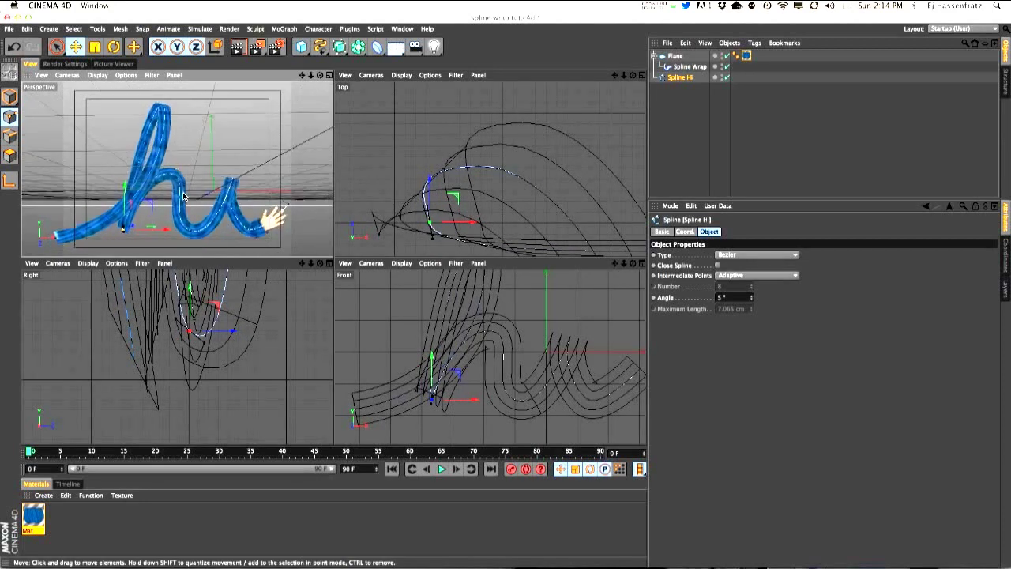
# - Tweak the upper tangent of the h's upstroke point slightly toward negative X and render the Perspective view
pyautogui.moveTo(181, 139); pyautogui.dragTo(182, 139)
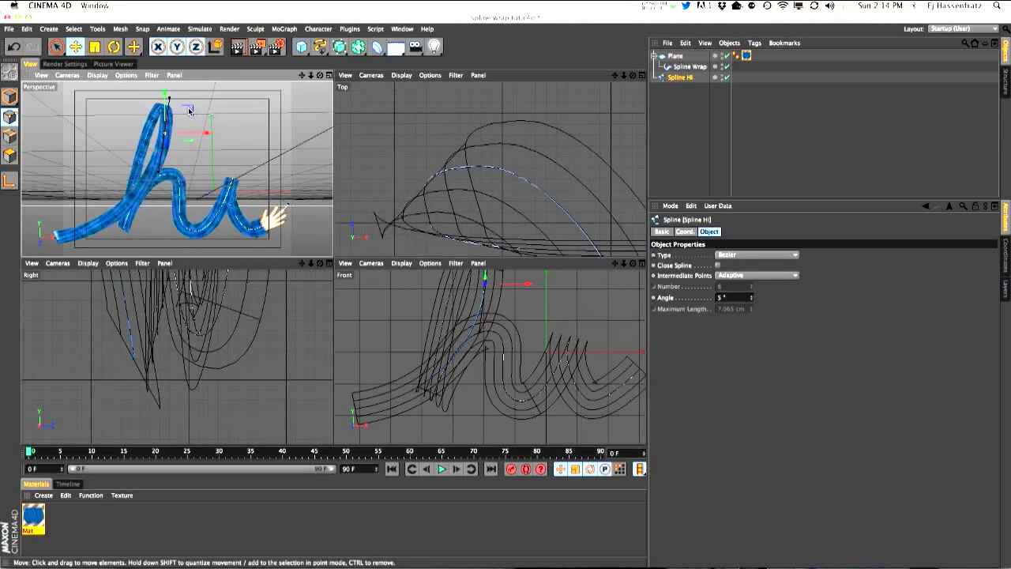
pyautogui.moveTo(169, 100); pyautogui.dragTo(167, 101)
pyautogui.keyDown('alt'); pyautogui.moveTo(213, 133); pyautogui.dragTo(215, 141); pyautogui.keyUp('alt')
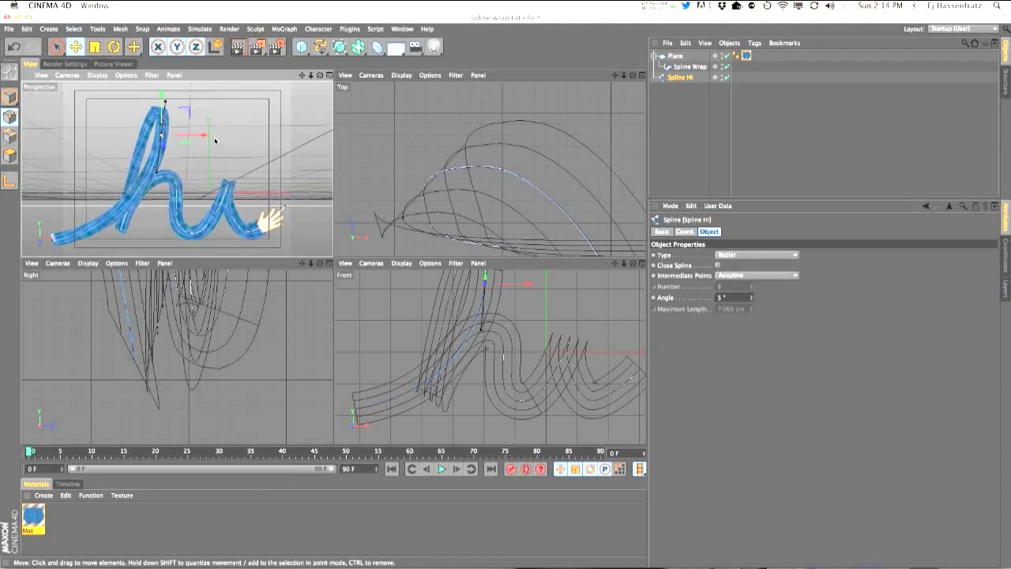
pyautogui.click(238, 49)
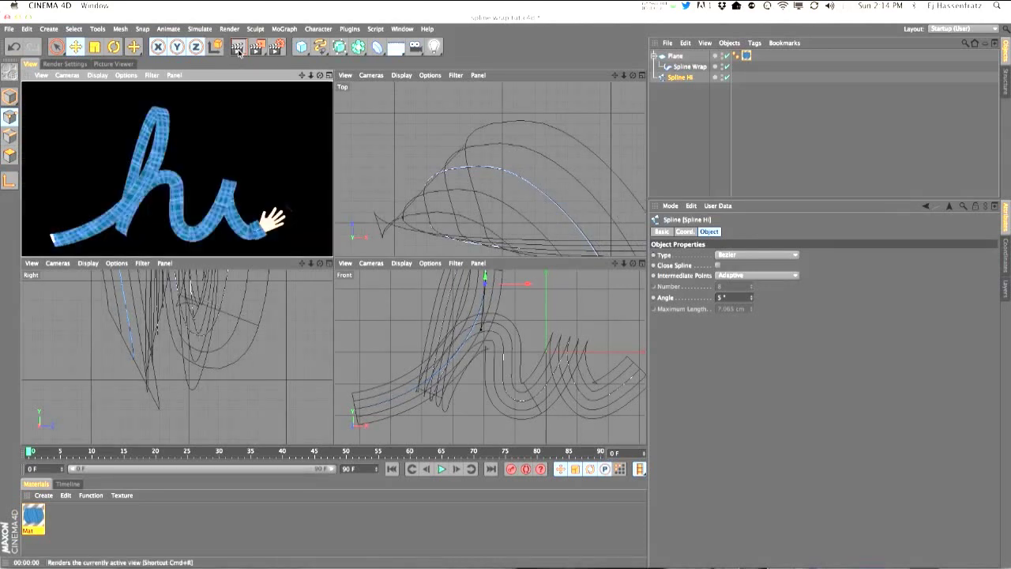
# - Try a Spline Wrap offset of 12 % and render the Perspective view to check the arm further back along the spline
pyautogui.click(689, 68)
pyautogui.moveTo(722, 289); pyautogui.dragTo(727, 276)
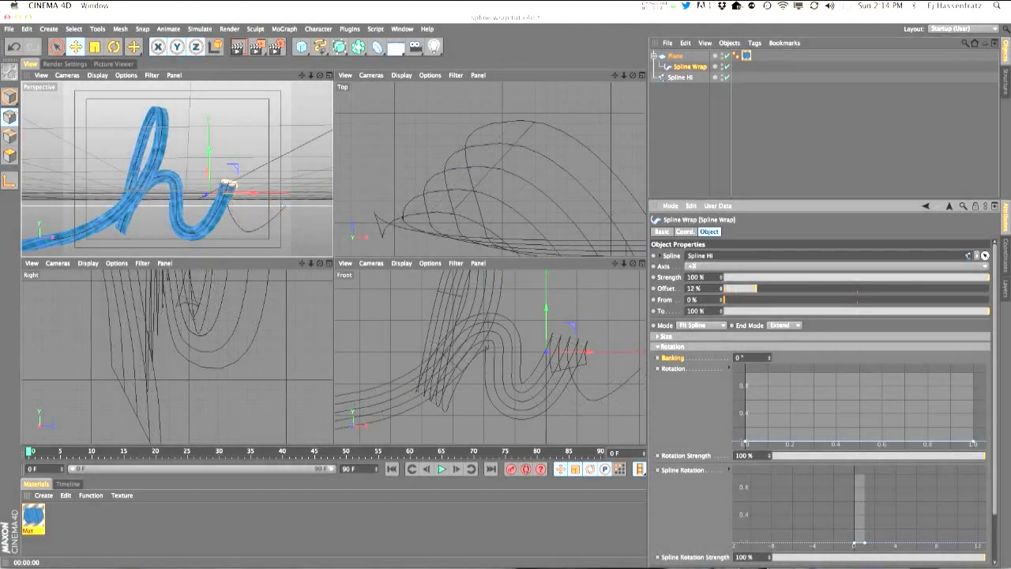
pyautogui.click(235, 51)
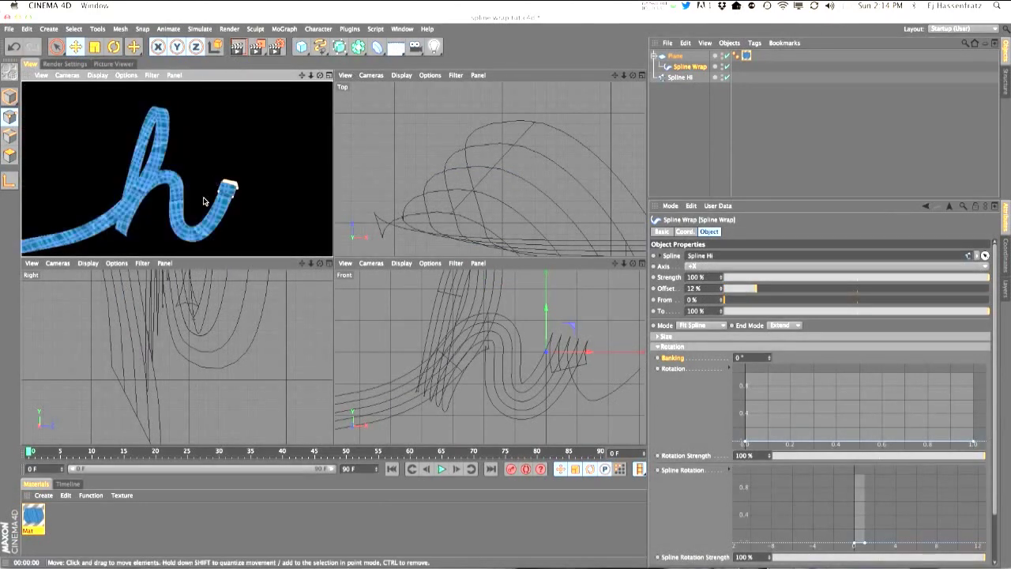
# - Vary the Spline Wrap's offset to slide the arm along the spline, finishing by resetting it to 0 %
pyautogui.moveTo(722, 292); pyautogui.dragTo(724, 270)
pyautogui.moveTo(828, 289); pyautogui.dragTo(748, 289)
pyautogui.moveTo(716, 289); pyautogui.dragTo(668, 288)
pyautogui.write('0')
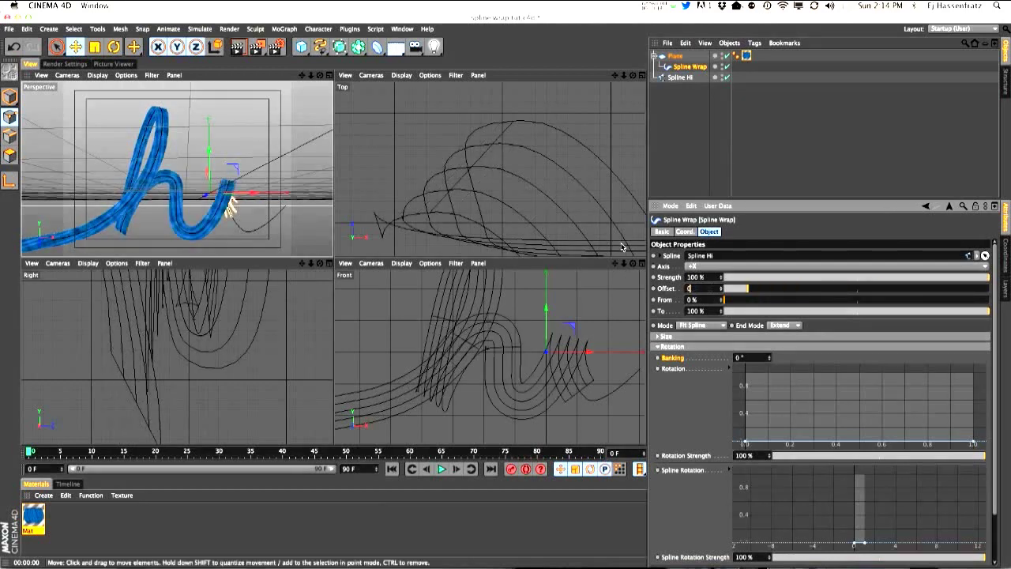
pyautogui.press('Return')
# - Select Spline Hi and lower the spline point at the base of the h's stem along negative Y
pyautogui.click(172, 203)
pyautogui.keyDown('alt'); pyautogui.moveTo(172, 203); pyautogui.dragTo(195, 232); pyautogui.keyUp('alt')
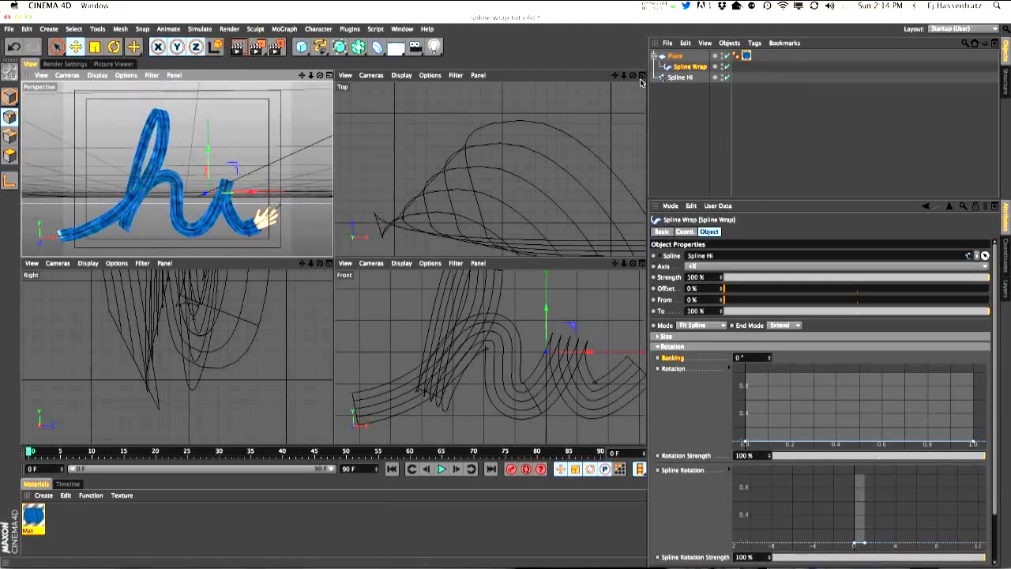
pyautogui.click(675, 77)
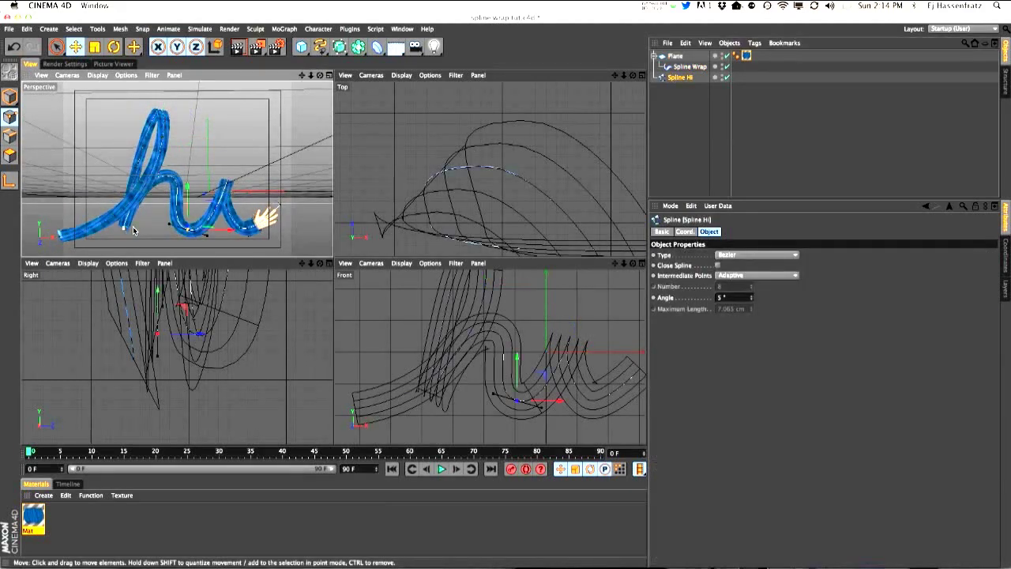
pyautogui.moveTo(212, 206); pyautogui.dragTo(198, 235)
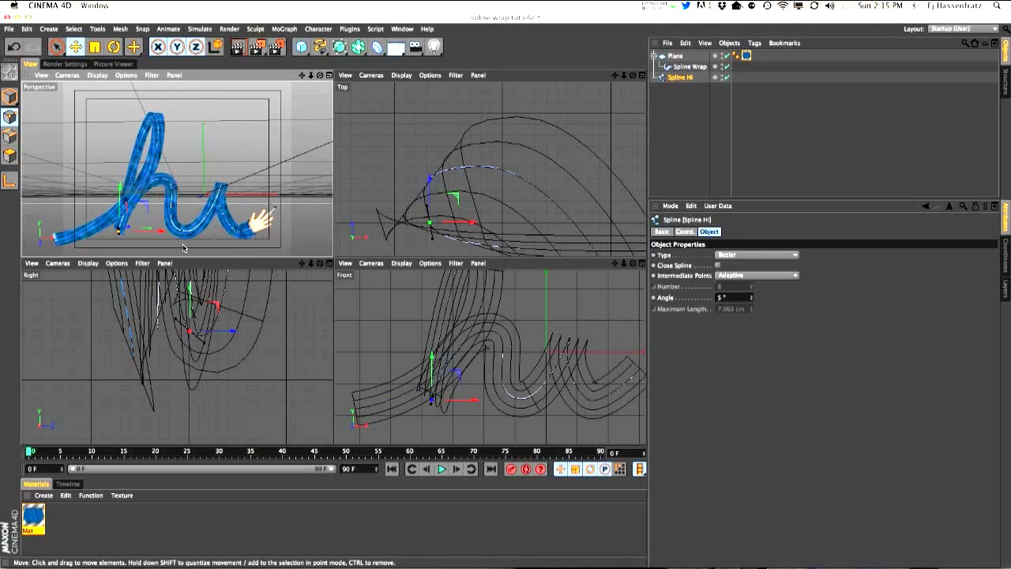
pyautogui.moveTo(158, 242); pyautogui.dragTo(85, 245)
pyautogui.moveTo(131, 212); pyautogui.dragTo(150, 215)
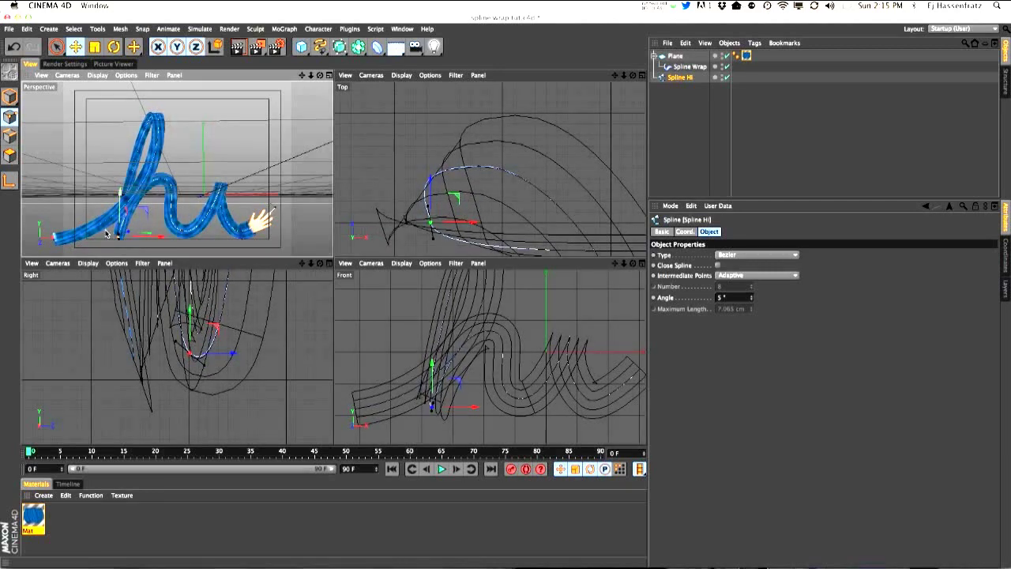
# - Extend the h's tail by moving its starting point along negative X, and nudge the downstroke point slightly along X
pyautogui.click(53, 242)
pyautogui.moveTo(81, 217); pyautogui.dragTo(85, 242)
pyautogui.click(135, 165)
pyautogui.moveTo(154, 168)
pyautogui.mouseDown()
pyautogui.moveTo(144, 170)
pyautogui.moveTo(155, 168)
pyautogui.mouseUp()
# - Raise the point at the base of the h's stem slightly and fine-tune its lower tangent handle in the Front view
pyautogui.click(120, 235)
pyautogui.moveTo(145, 234); pyautogui.dragTo(143, 208)
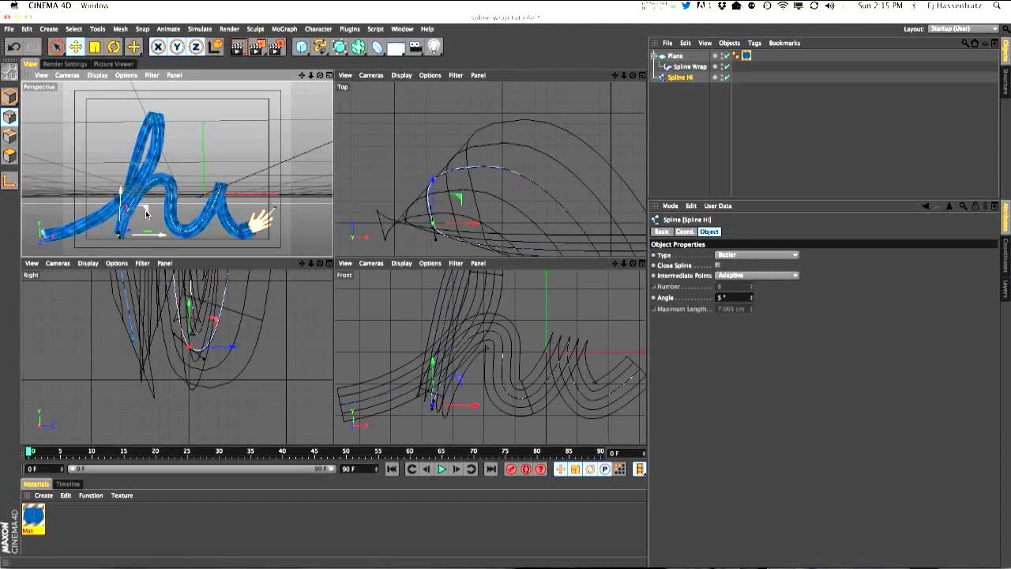
pyautogui.keyDown('alt'); pyautogui.moveTo(215, 228); pyautogui.dragTo(217, 236); pyautogui.keyUp('alt')
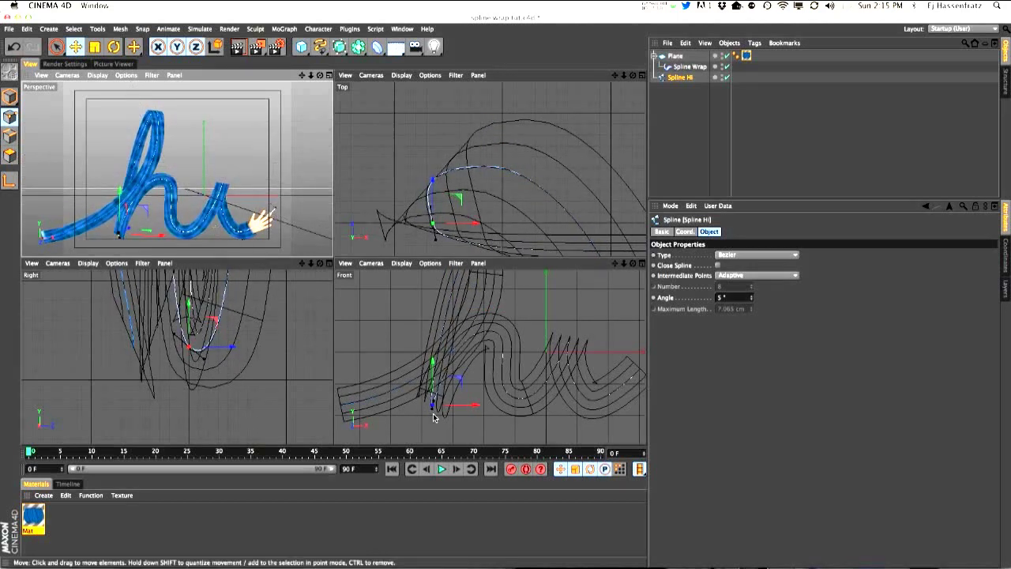
pyautogui.moveTo(433, 411)
pyautogui.mouseDown()
pyautogui.moveTo(447, 403)
pyautogui.moveTo(432, 412)
pyautogui.mouseUp()
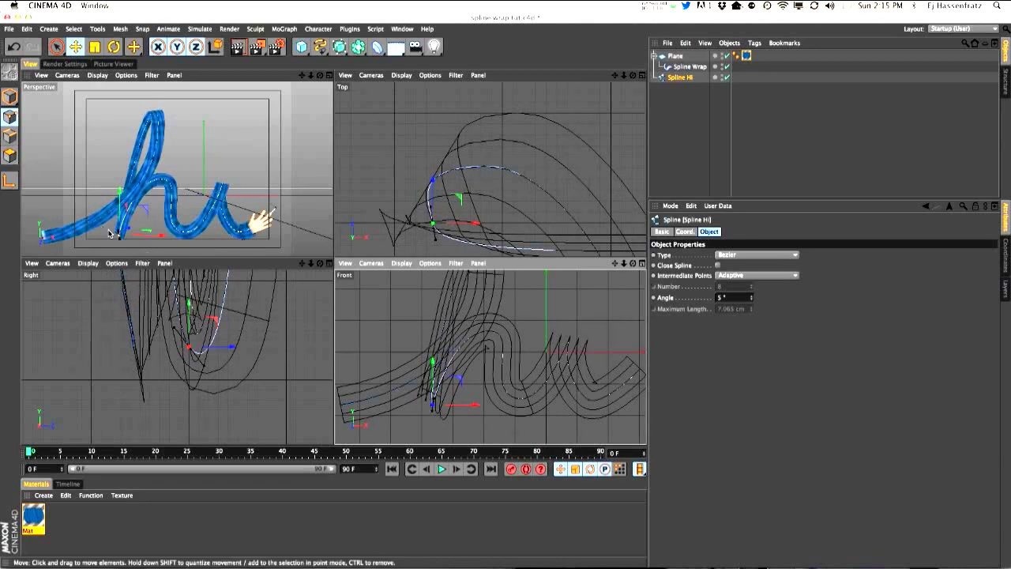
pyautogui.moveTo(434, 411); pyautogui.dragTo(431, 413)
# - Reposition the spline point on the h's downstroke and shorten its tangent in the Top view
pyautogui.click(480, 171)
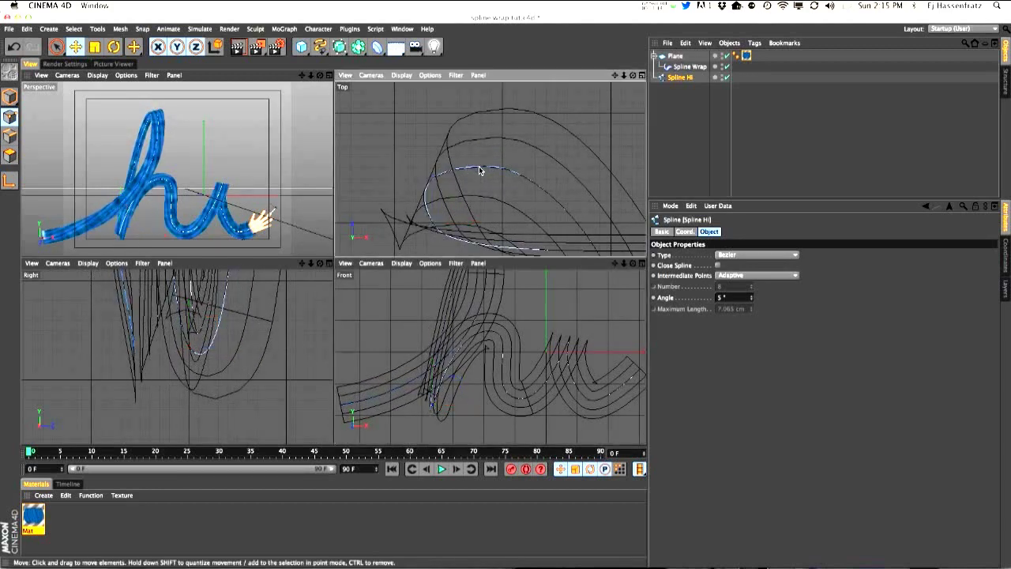
pyautogui.moveTo(139, 168); pyautogui.dragTo(157, 153)
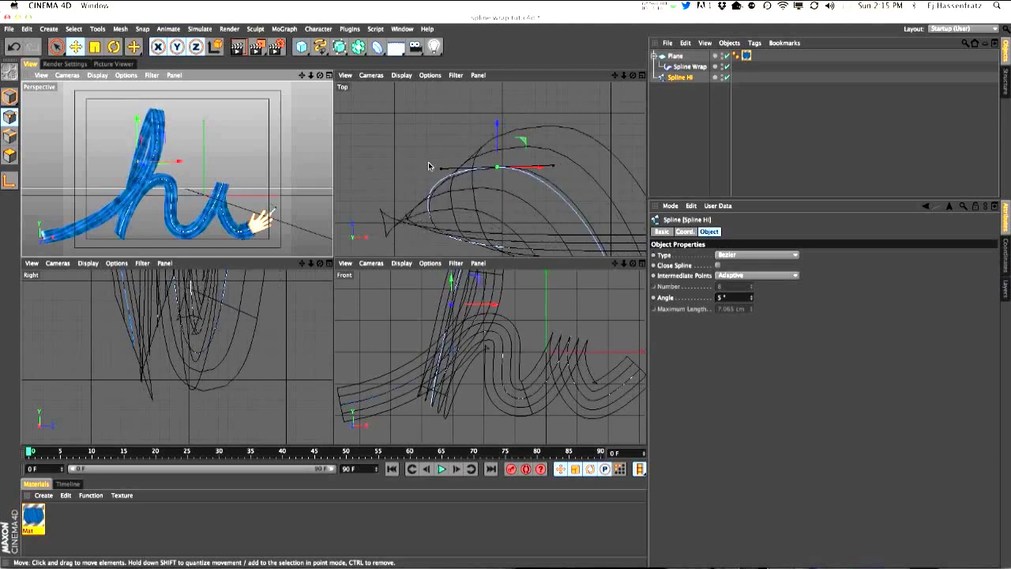
pyautogui.click(435, 165)
pyautogui.moveTo(439, 171)
pyautogui.mouseDown()
pyautogui.moveTo(457, 186)
pyautogui.moveTo(465, 167)
pyautogui.moveTo(468, 182)
pyautogui.moveTo(461, 152)
pyautogui.moveTo(483, 164)
pyautogui.moveTo(454, 167)
pyautogui.mouseUp()
pyautogui.keyDown('alt'); pyautogui.moveTo(221, 207); pyautogui.dragTo(272, 205); pyautogui.keyUp('alt')
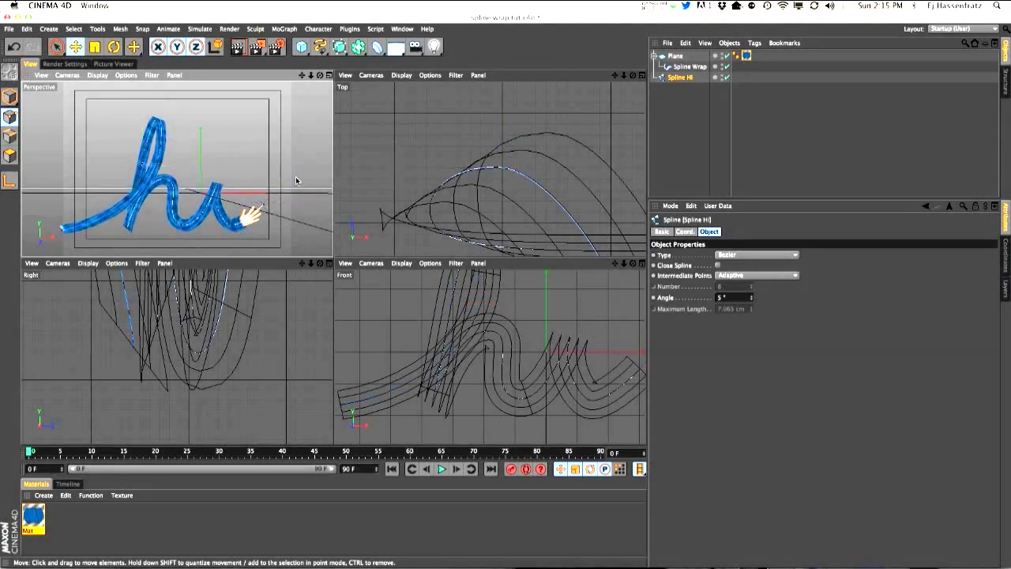
pyautogui.moveTo(289, 185); pyautogui.dragTo(232, 227)
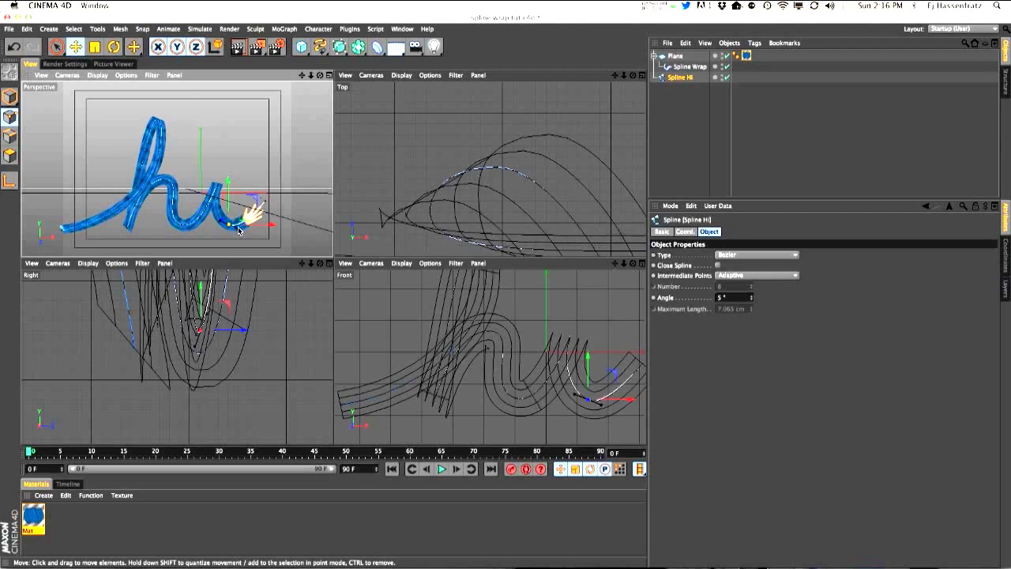
# - Set the Spline Wrap's Up Vector Z to 1 and its Banking to 106°
pyautogui.click(685, 68)
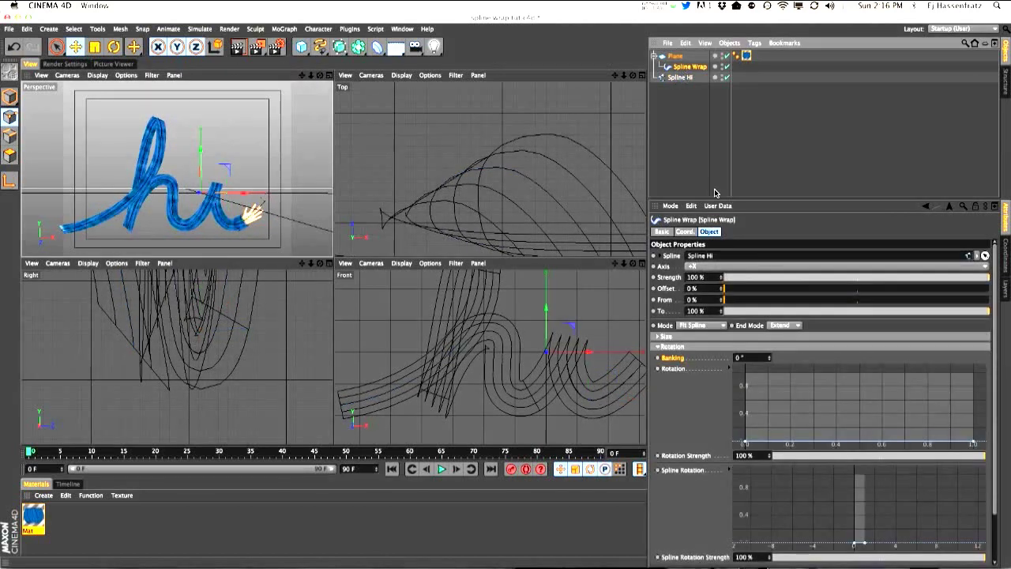
pyautogui.moveTo(719, 197); pyautogui.dragTo(715, 137)
pyautogui.moveTo(769, 298); pyautogui.dragTo(768, 269)
pyautogui.press('super+z')
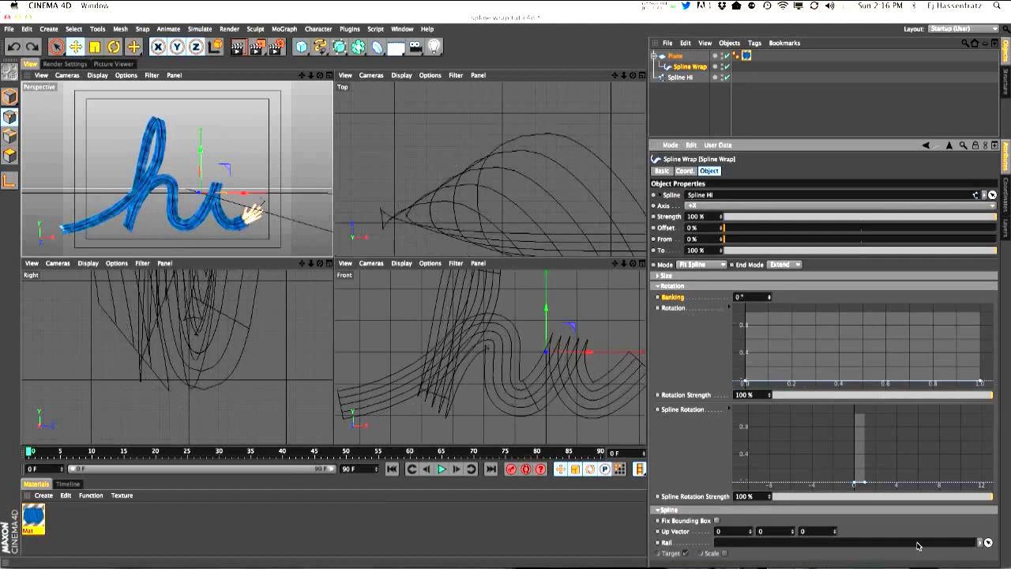
pyautogui.click(835, 531)
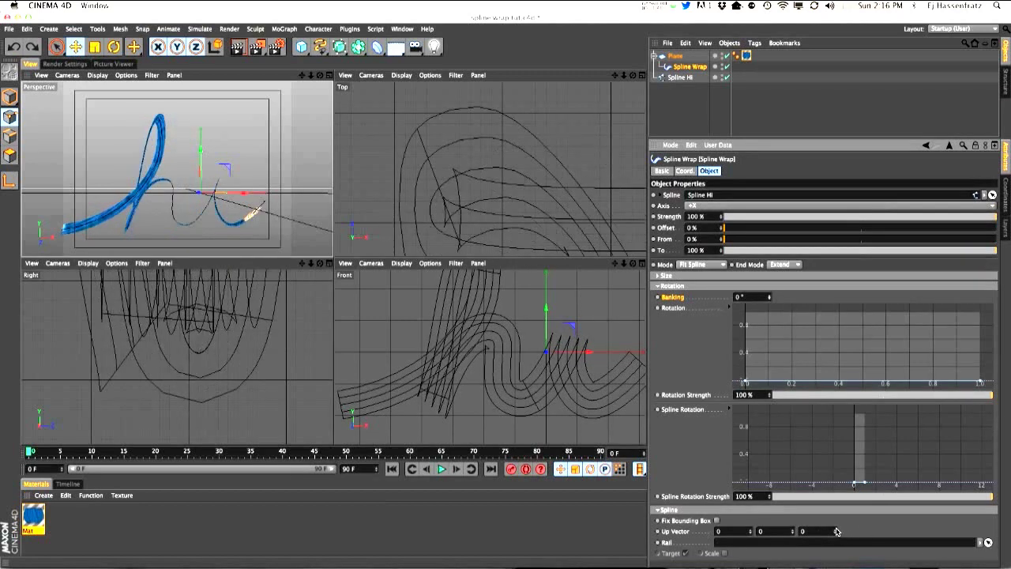
pyautogui.moveTo(768, 297); pyautogui.dragTo(769, 211)
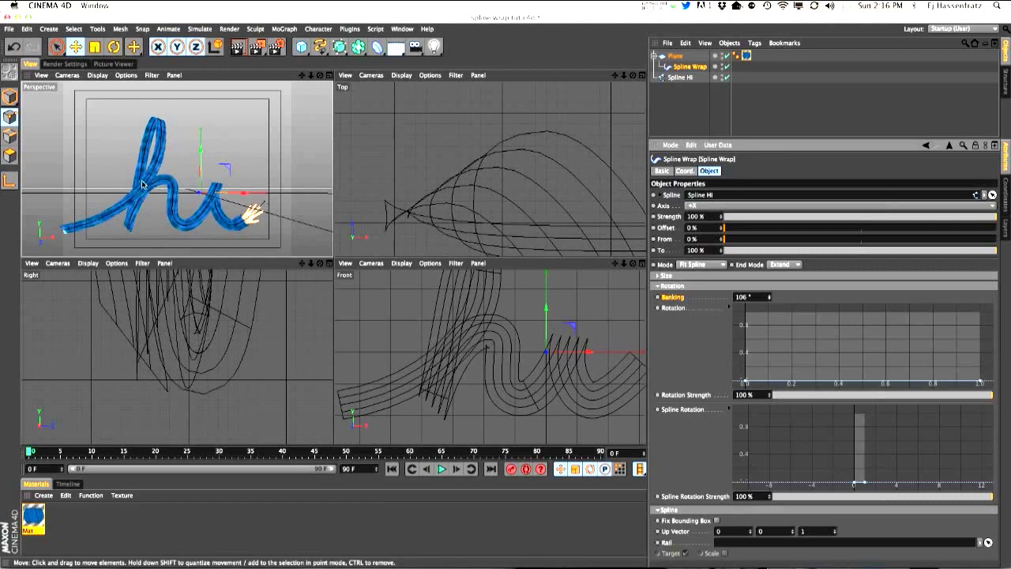
pyautogui.moveTo(207, 206)
pyautogui.keyDown('alt'); pyautogui.mouseDown(button='middle')
pyautogui.moveTo(190, 207)
pyautogui.moveTo(200, 204)
pyautogui.mouseUp(button='middle'); pyautogui.keyUp('alt')
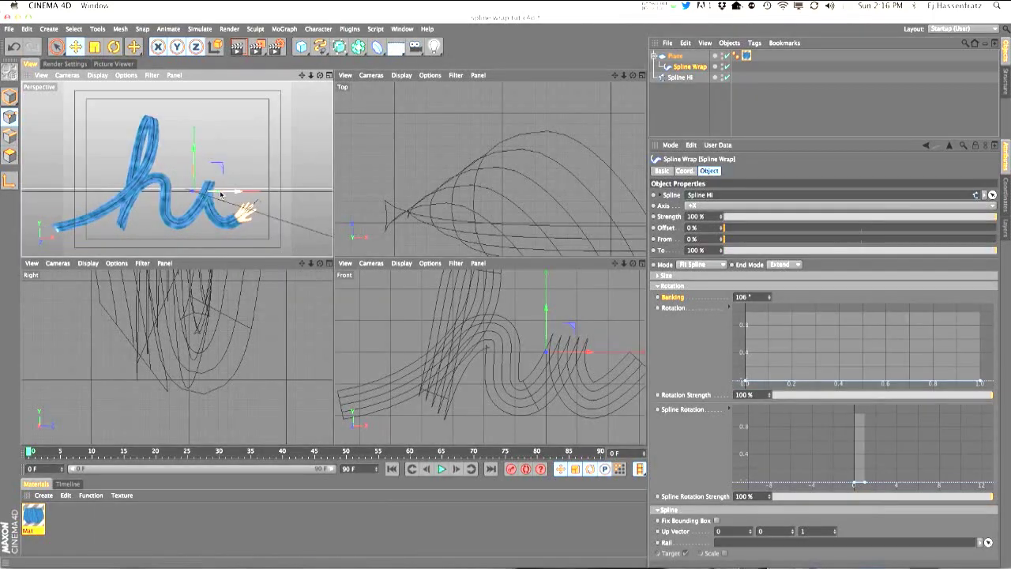
# - Set the Spline Wrap's Banking to -73° with the Up Vector Z kept at 1, and render the Perspective view to check it
pyautogui.click(237, 47)
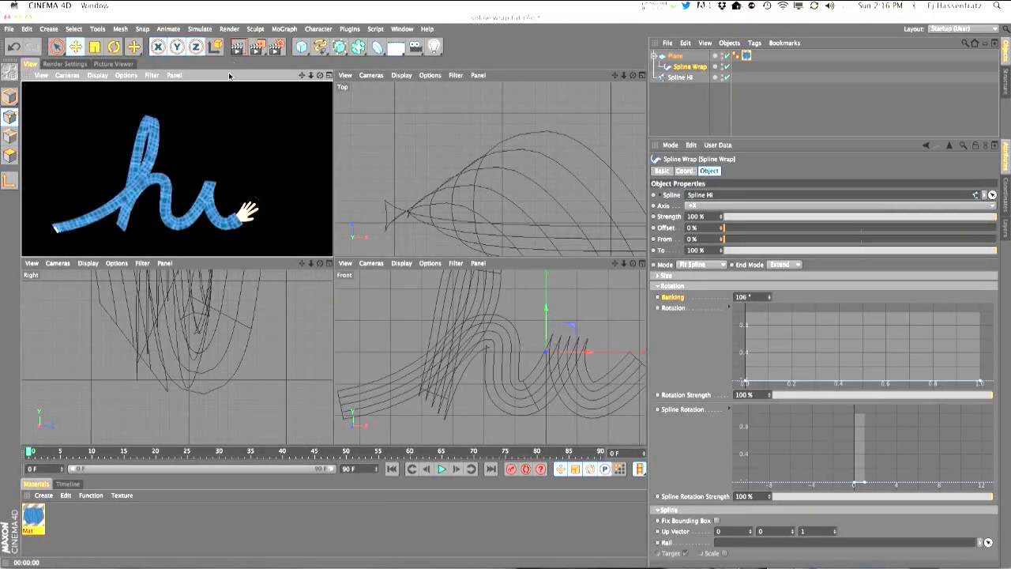
pyautogui.click(835, 531)
pyautogui.moveTo(835, 531); pyautogui.dragTo(835, 516)
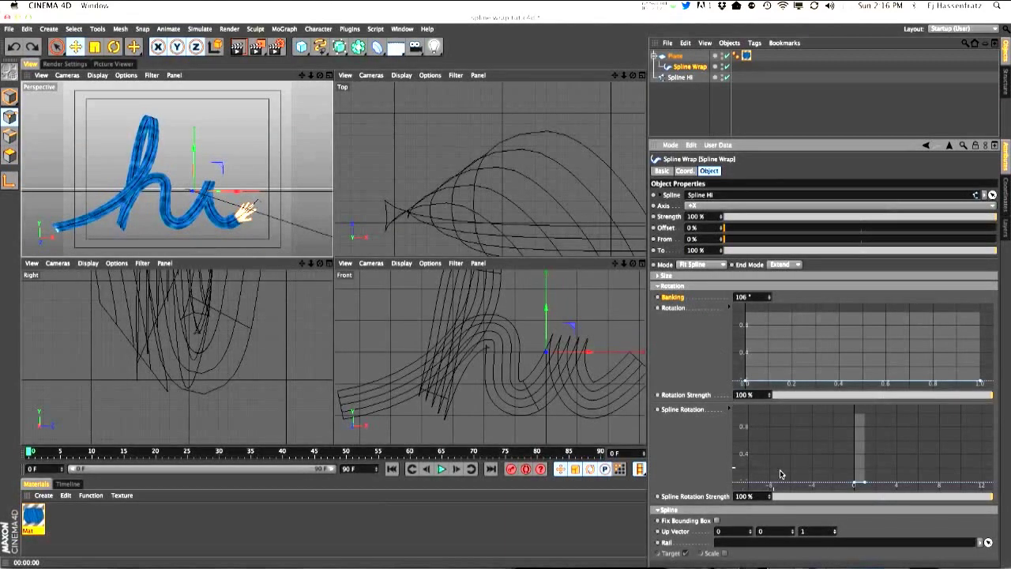
pyautogui.moveTo(774, 297); pyautogui.dragTo(1005, 303)
pyautogui.moveTo(768, 297); pyautogui.dragTo(767, 296)
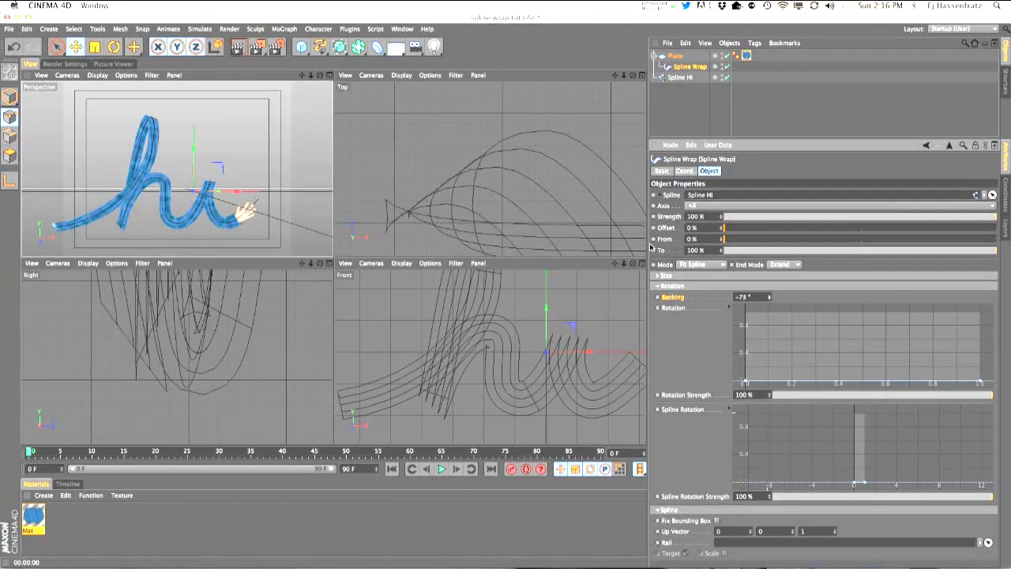
pyautogui.click(242, 50)
pyautogui.click(166, 208)
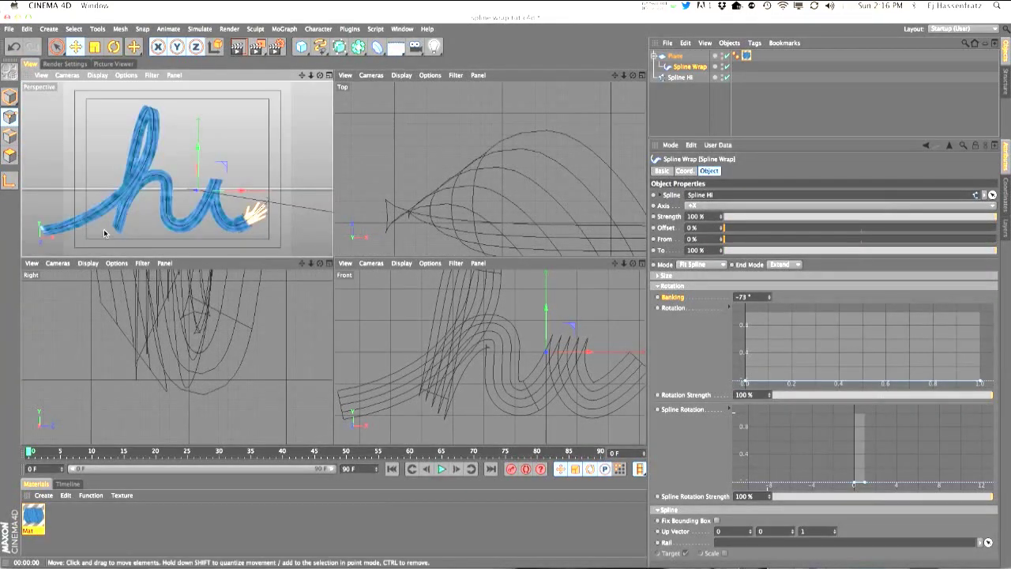
# - Select Spline Hi and slightly adjust the point at the base of the h's stem in the Front view
pyautogui.click(684, 78)
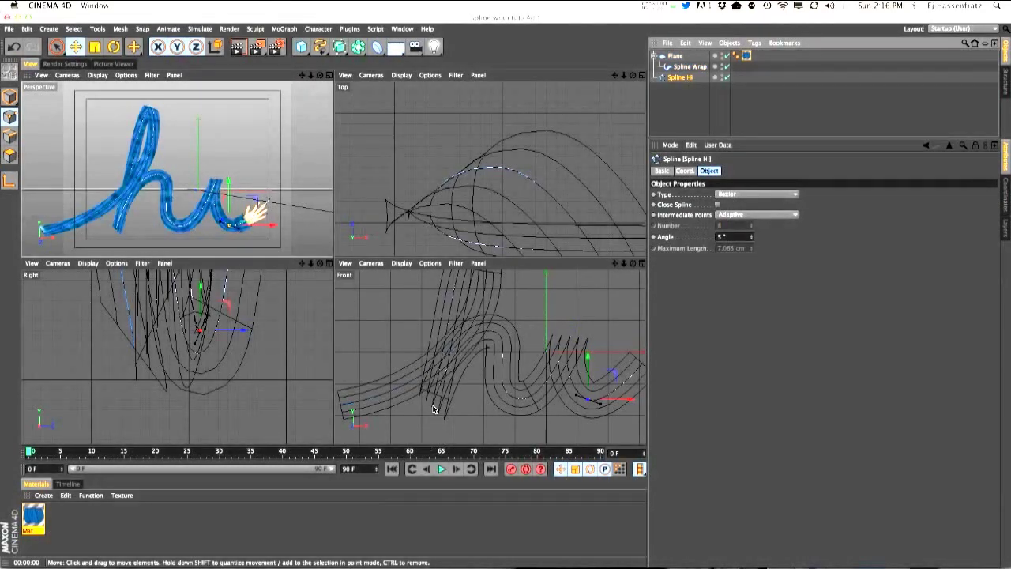
pyautogui.click(433, 407)
pyautogui.moveTo(433, 397); pyautogui.dragTo(438, 396)
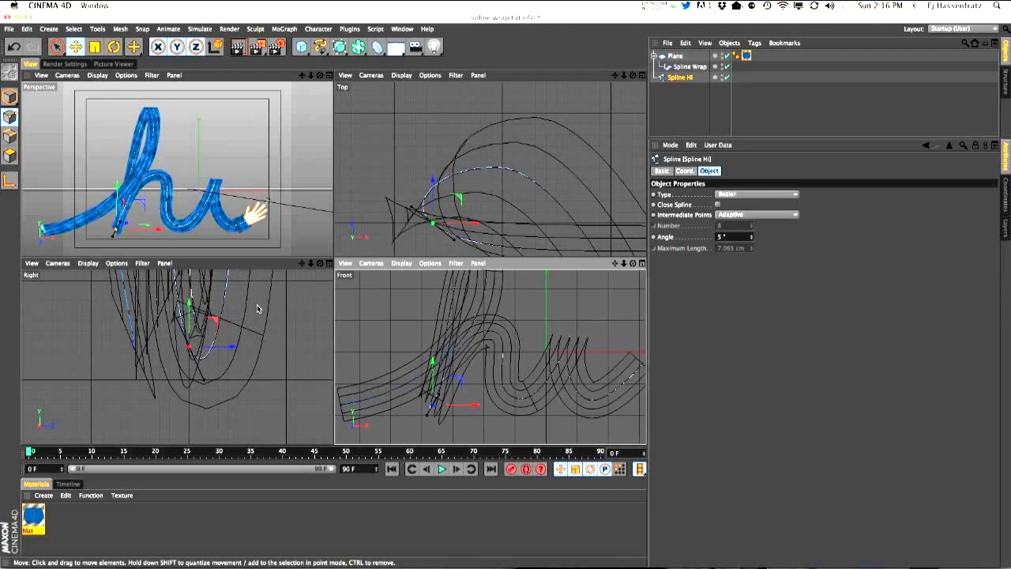
# - Adjust the tangent of the h's arch point in the Top view, and nudge the upstroke point of the h's loop along negative X
pyautogui.moveTo(141, 191); pyautogui.dragTo(162, 155)
pyautogui.keyDown('alt'); pyautogui.moveTo(574, 189); pyautogui.dragTo(527, 161, button='middle'); pyautogui.keyUp('alt')
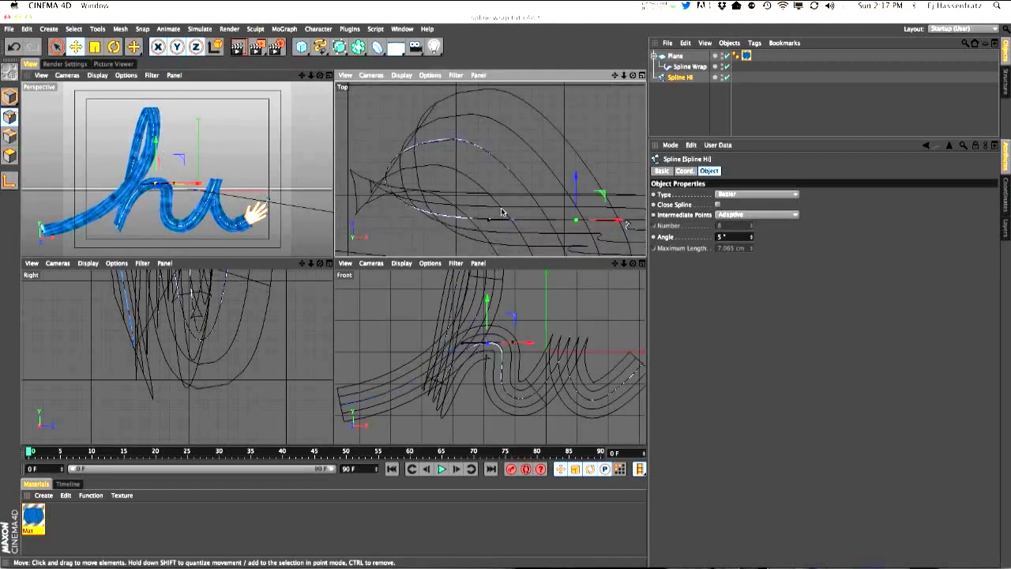
pyautogui.moveTo(491, 222); pyautogui.dragTo(499, 241)
pyautogui.moveTo(137, 157)
pyautogui.mouseDown()
pyautogui.moveTo(132, 167)
pyautogui.moveTo(132, 157)
pyautogui.mouseUp()
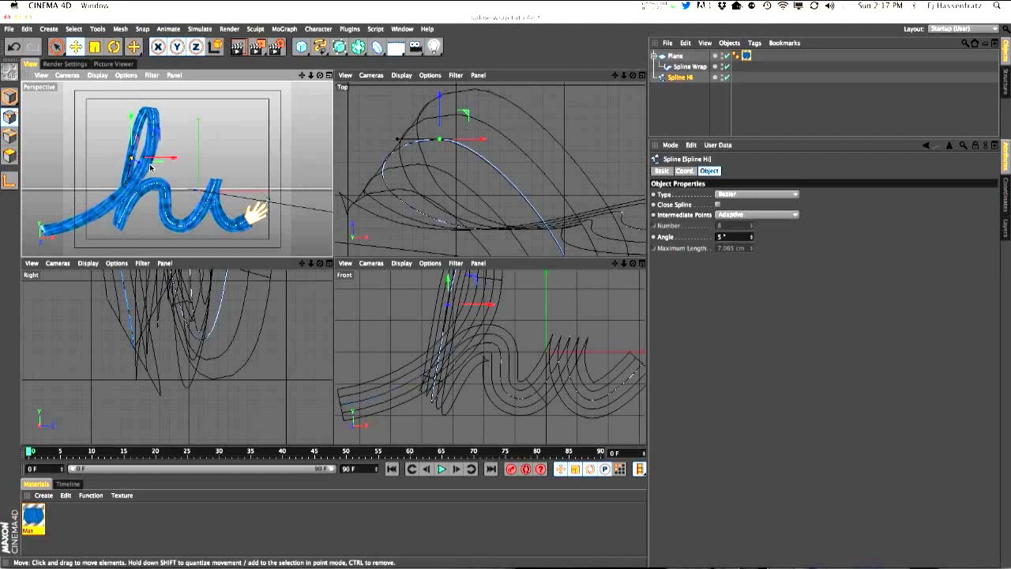
# - Move the spline point at the i's peak slightly along negative X, and fine-tune the tangent of the trough before it
pyautogui.click(218, 183)
pyautogui.moveTo(234, 168); pyautogui.dragTo(226, 171)
pyautogui.click(178, 227)
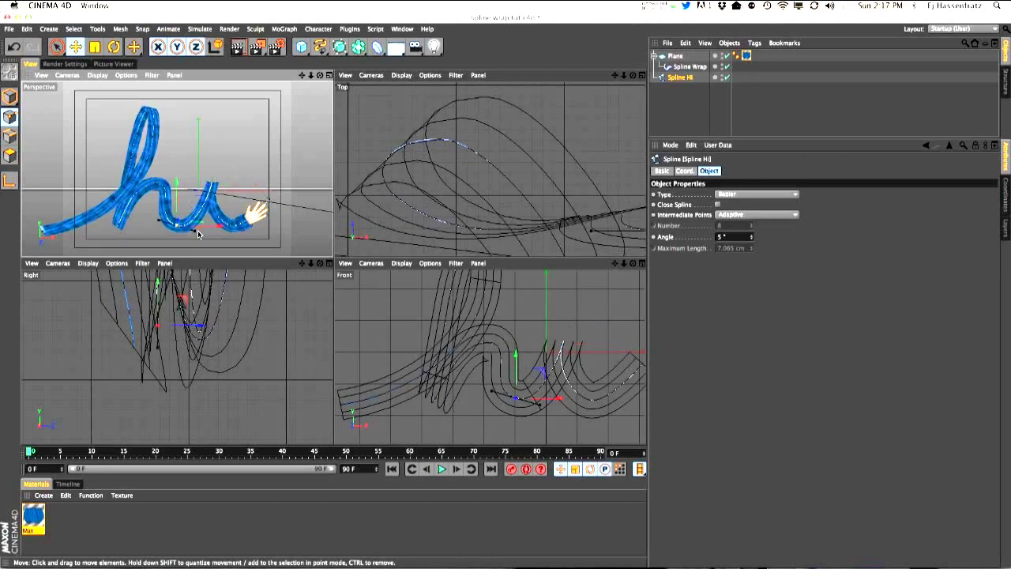
pyautogui.moveTo(199, 234); pyautogui.dragTo(193, 232)
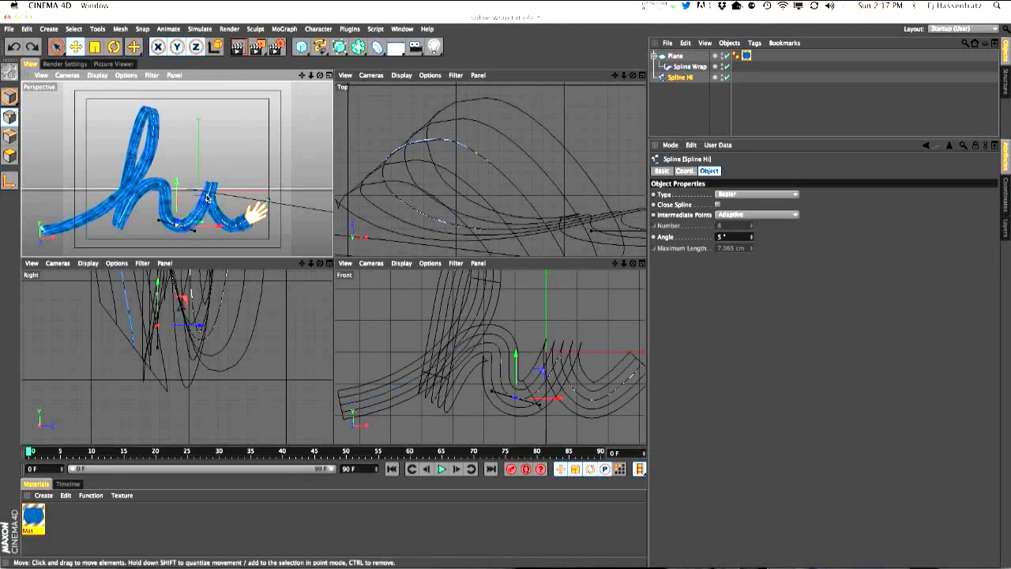
# - Fine-tune the spline points at the hand end and the i's lower curve, and render the Perspective view
pyautogui.click(268, 197)
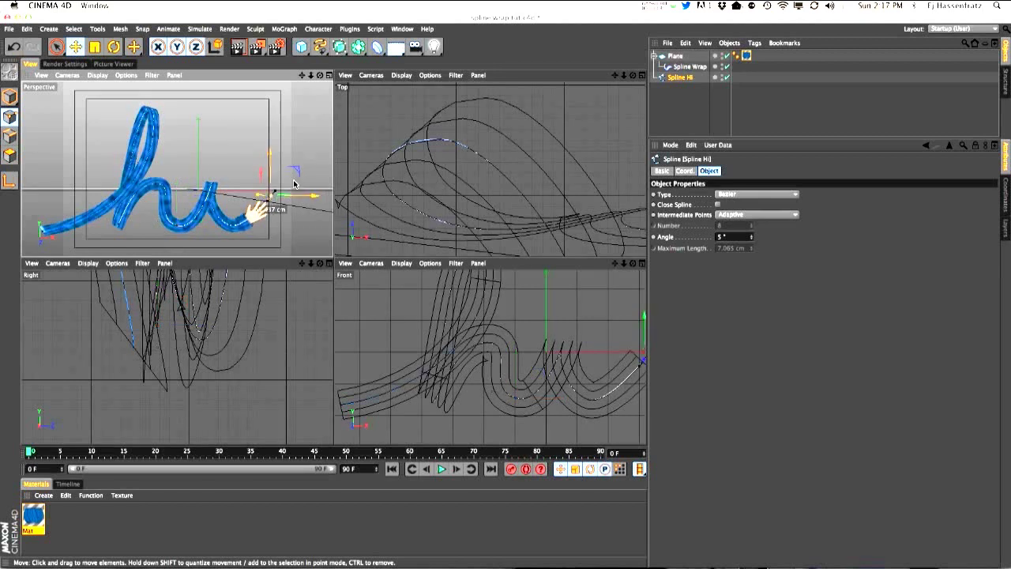
pyautogui.click(237, 229)
pyautogui.moveTo(239, 229); pyautogui.dragTo(238, 227)
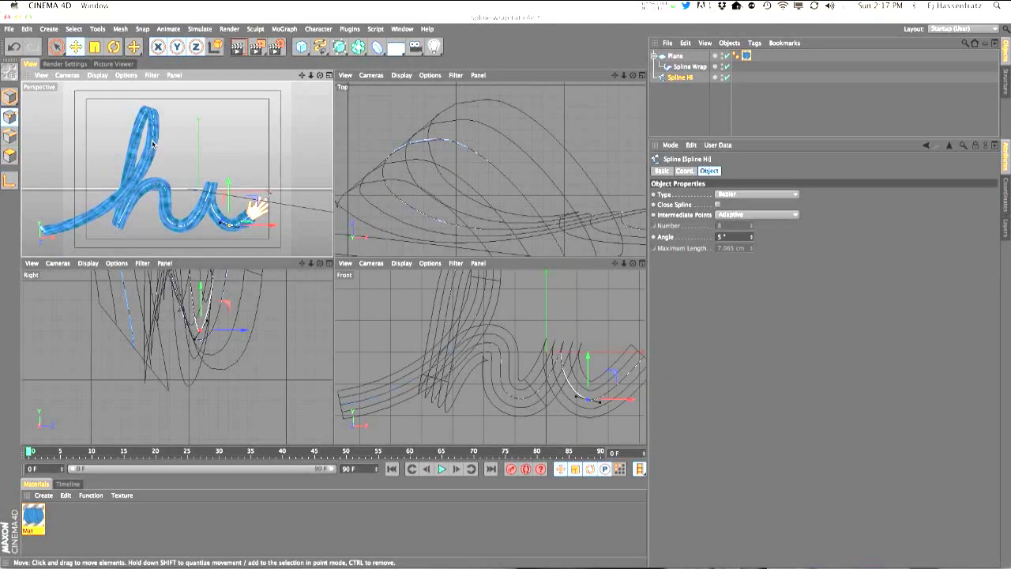
pyautogui.click(152, 136)
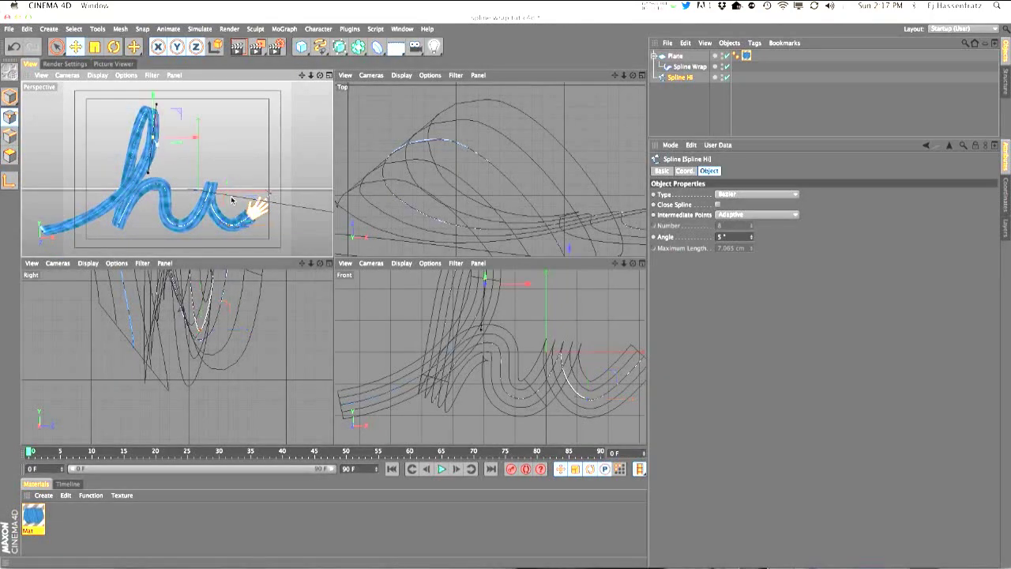
pyautogui.click(239, 47)
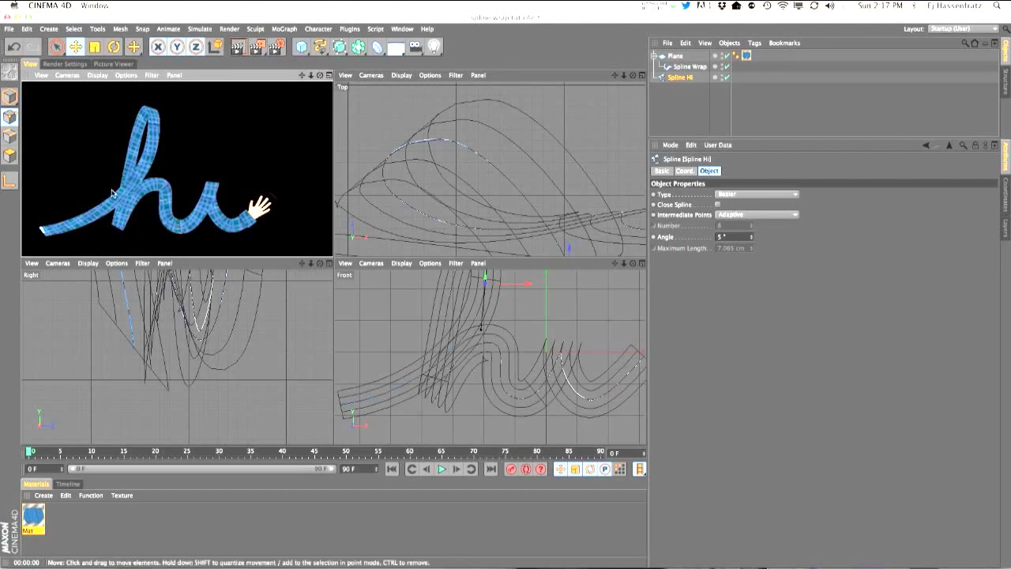
# - Nudge the h's arch point slightly along negative X, tilt its forward tangent handle a little downward, and render the Perspective view
pyautogui.click(174, 195)
pyautogui.scroll(6, 157, 187)
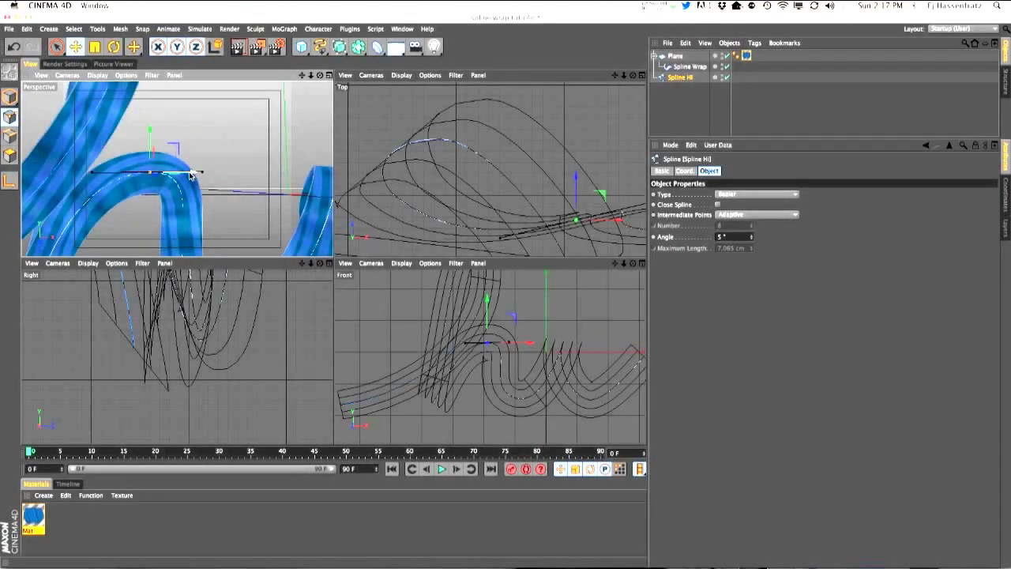
pyautogui.moveTo(198, 171)
pyautogui.mouseDown()
pyautogui.moveTo(186, 176)
pyautogui.moveTo(204, 172)
pyautogui.mouseUp()
pyautogui.moveTo(203, 173); pyautogui.dragTo(204, 178)
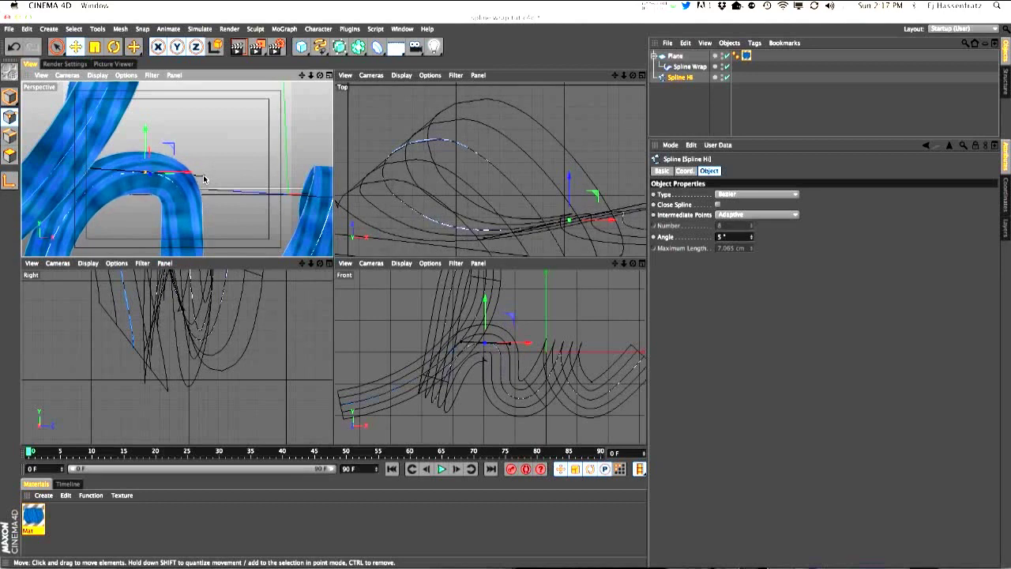
pyautogui.keyDown('alt'); pyautogui.moveTo(202, 183); pyautogui.dragTo(162, 201, button='right'); pyautogui.keyUp('alt')
pyautogui.keyDown('alt'); pyautogui.moveTo(166, 202); pyautogui.dragTo(164, 195, button='middle'); pyautogui.keyUp('alt')
pyautogui.keyDown('alt'); pyautogui.moveTo(164, 199); pyautogui.dragTo(171, 199, button='right'); pyautogui.keyUp('alt')
pyautogui.keyDown('alt'); pyautogui.moveTo(171, 198); pyautogui.dragTo(157, 210, button='middle'); pyautogui.keyUp('alt')
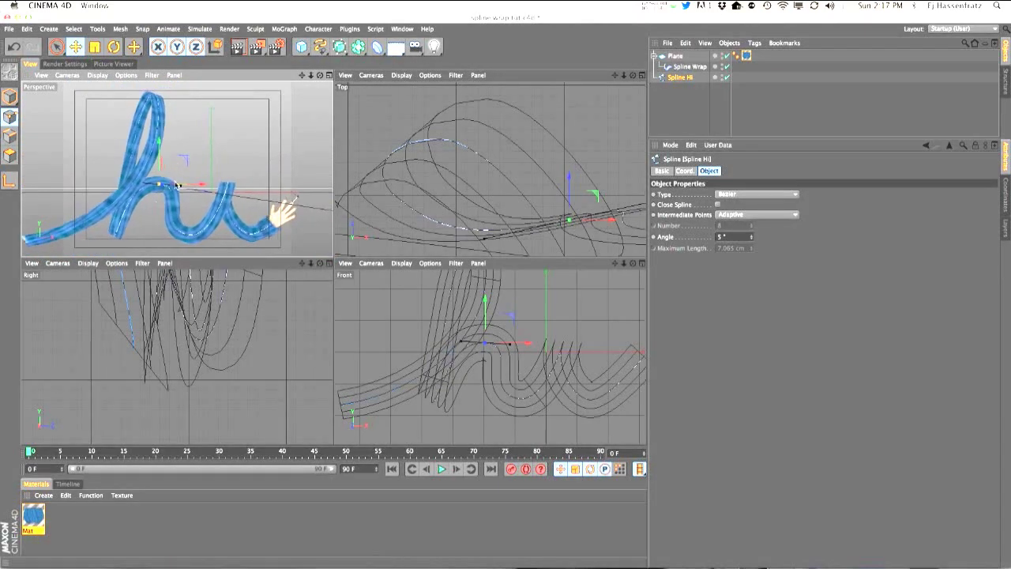
pyautogui.click(237, 46)
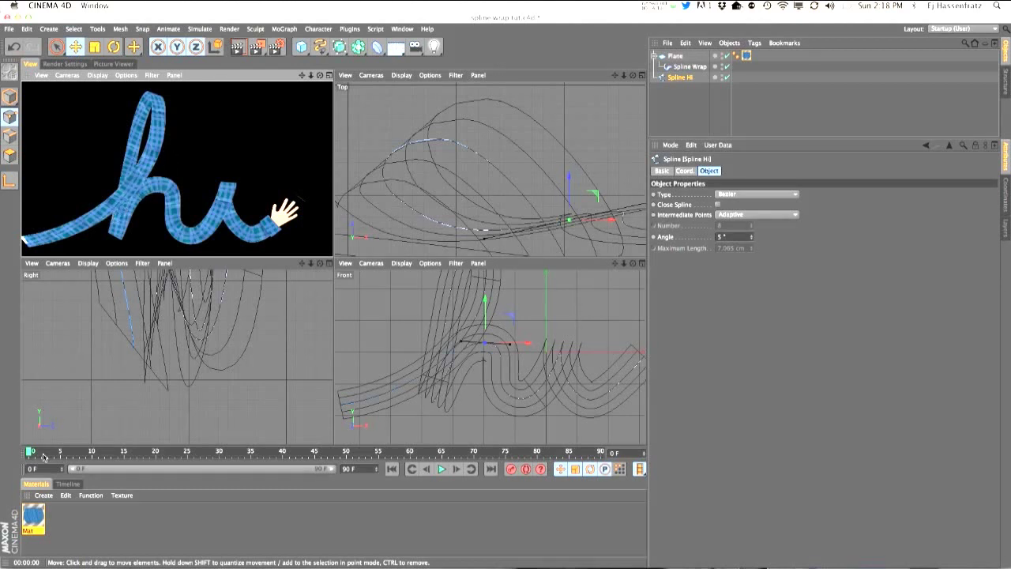
# - Enable the Diffusion channel of the material Mat and load Ambient Occlusion as its texture
pyautogui.doubleClick(33, 518)
pyautogui.moveTo(205, 78); pyautogui.dragTo(258, 87)
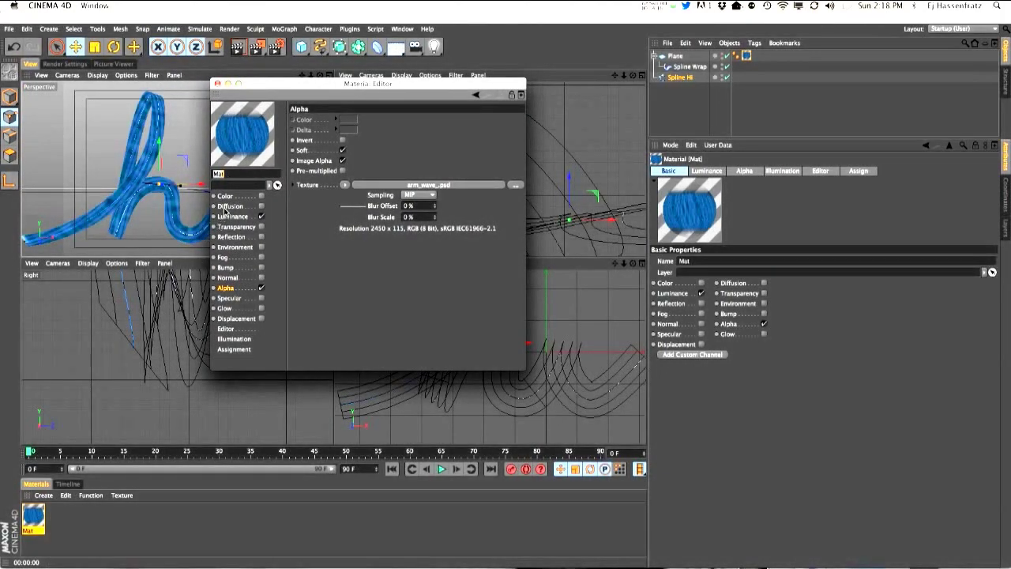
pyautogui.click(228, 206)
pyautogui.click(261, 206)
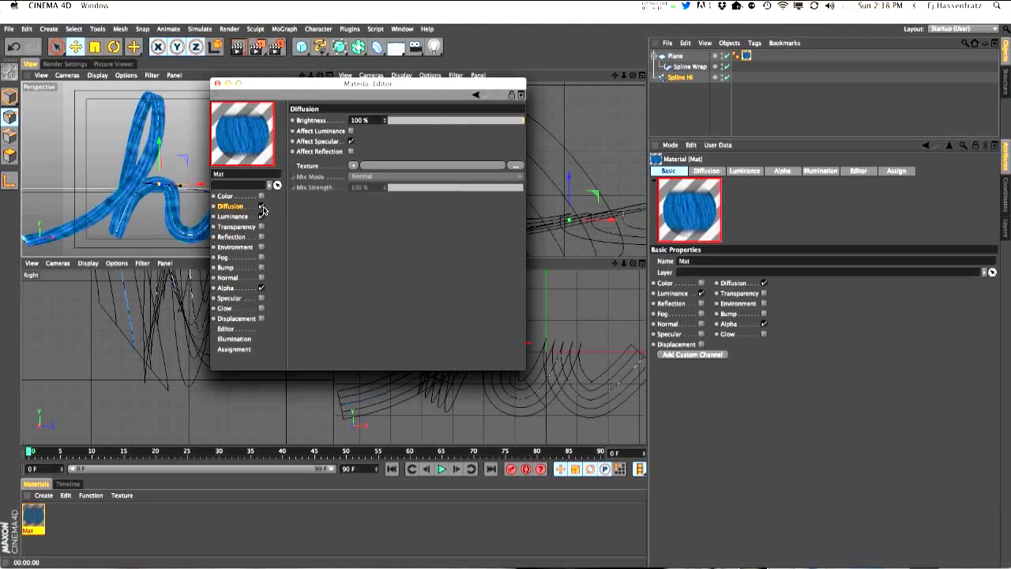
pyautogui.click(351, 165)
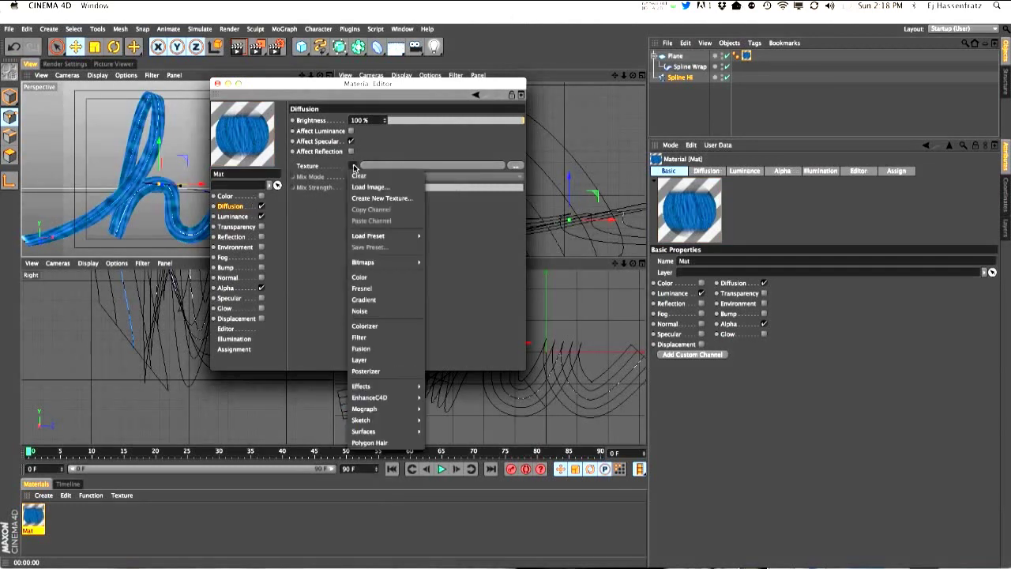
pyautogui.moveTo(388, 385)
pyautogui.click(449, 385)
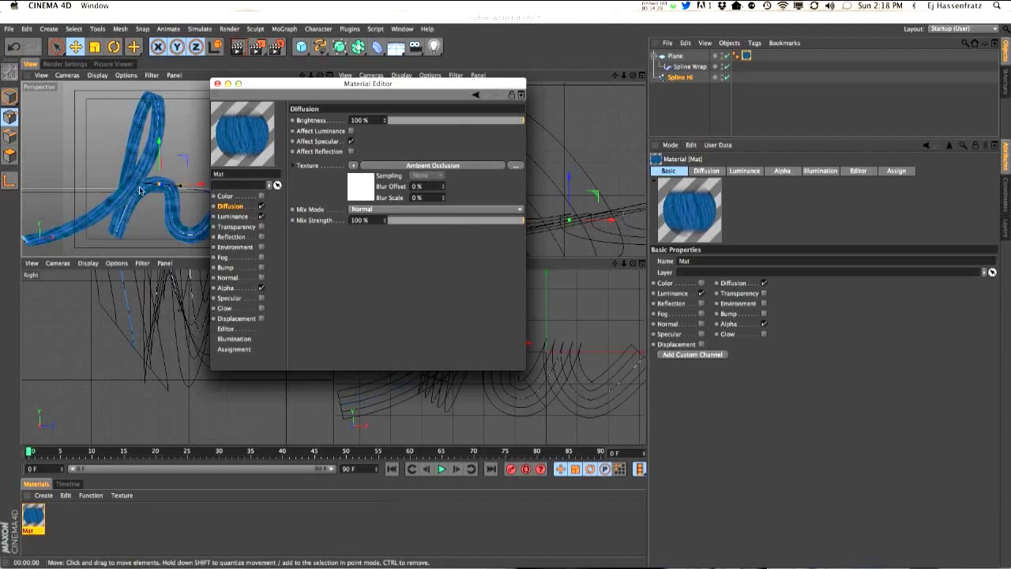
# - Turn off Affect Specular and turn on Affect Luminance in the material's Diffusion channel
pyautogui.click(351, 140)
pyautogui.click(350, 131)
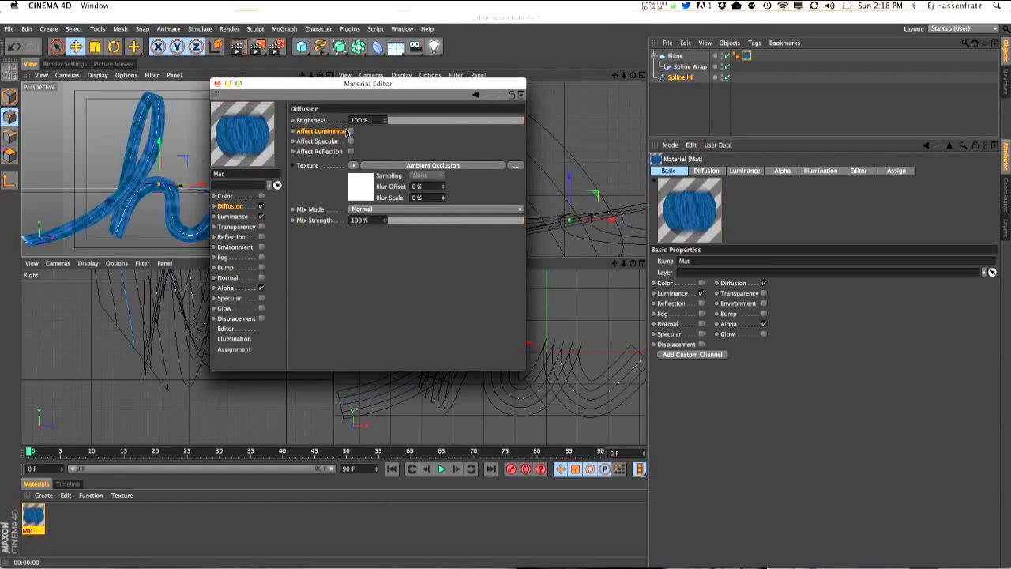
pyautogui.click(351, 131)
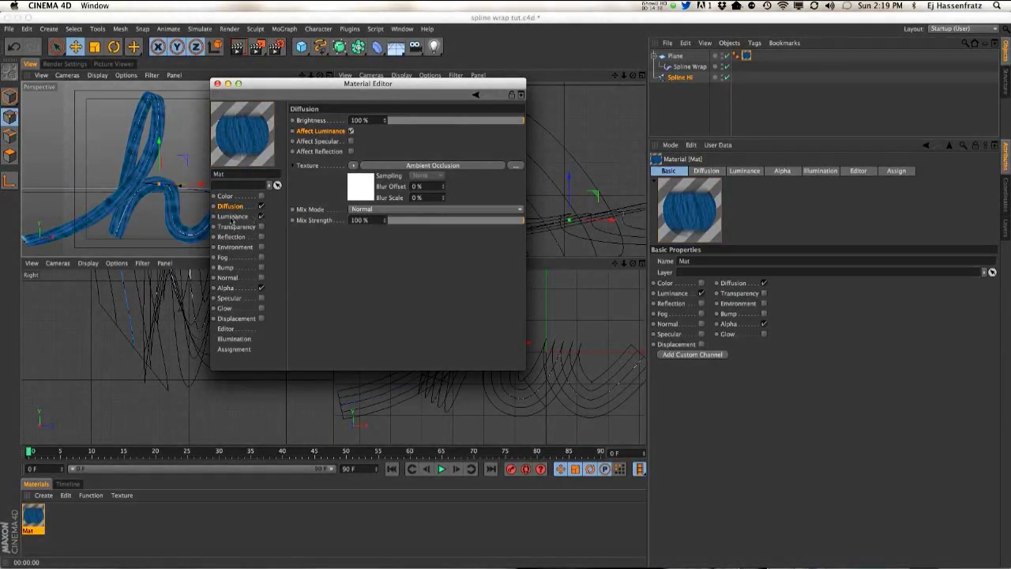
# - Open the Ambient Occlusion shader's properties and render the Perspective view with the editor moved clear of it
pyautogui.click(434, 166)
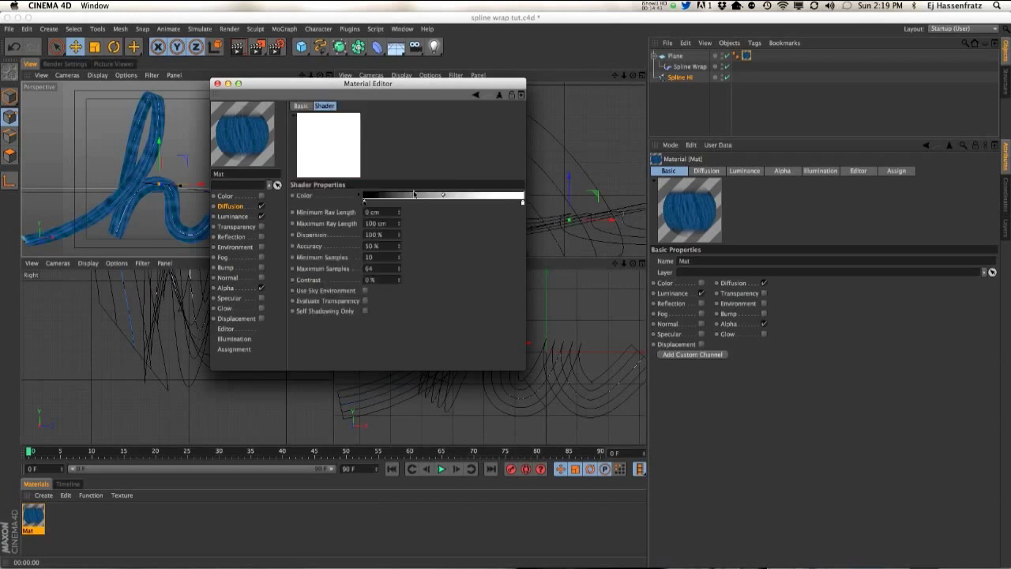
pyautogui.moveTo(346, 84); pyautogui.dragTo(558, 116)
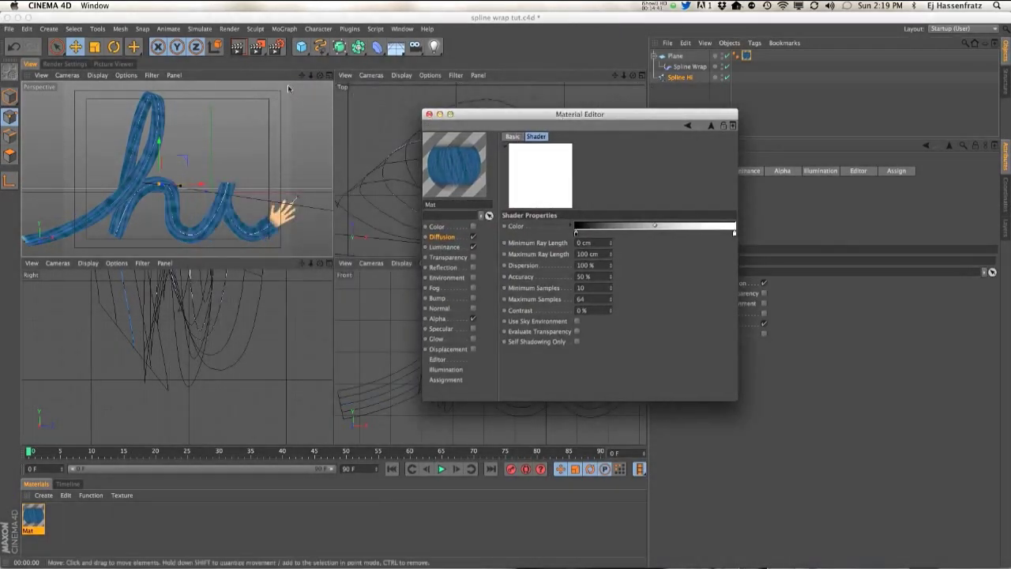
pyautogui.click(237, 46)
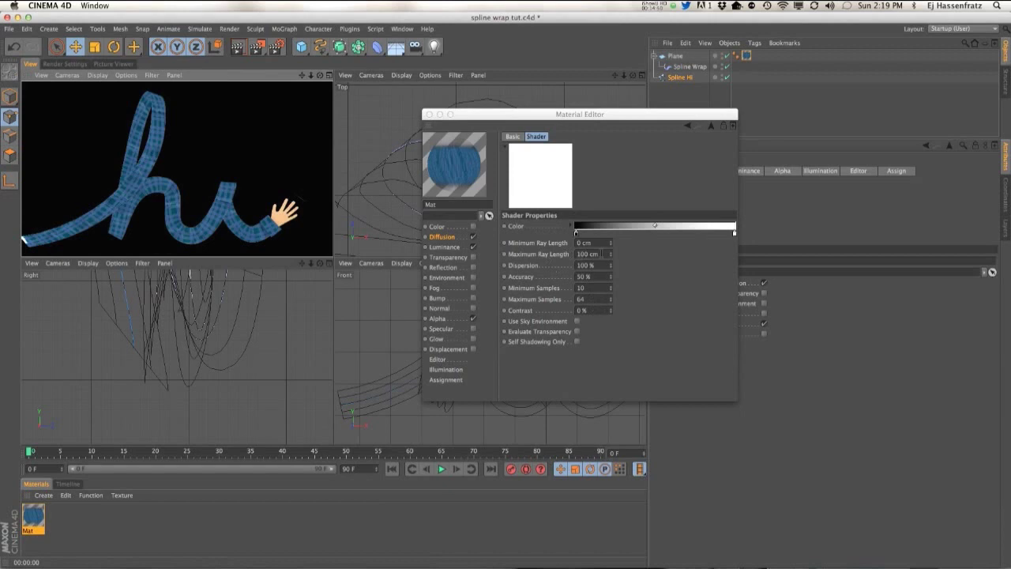
# - Set the Ambient Occlusion shader's Contrast to 50% and render the Perspective view again
pyautogui.doubleClick(589, 310)
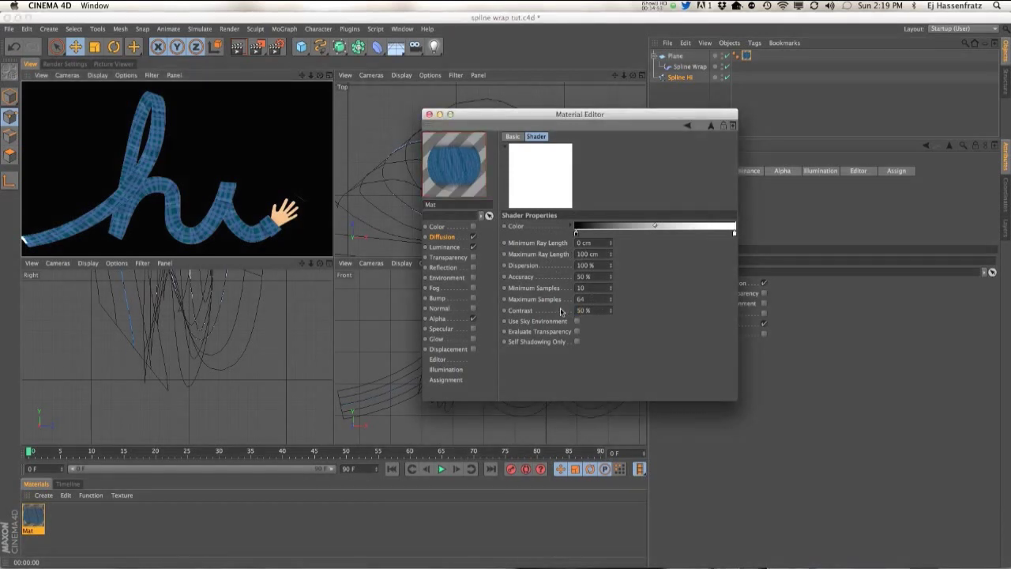
pyautogui.click(232, 78)
pyautogui.click(238, 47)
pyautogui.press('super+r')
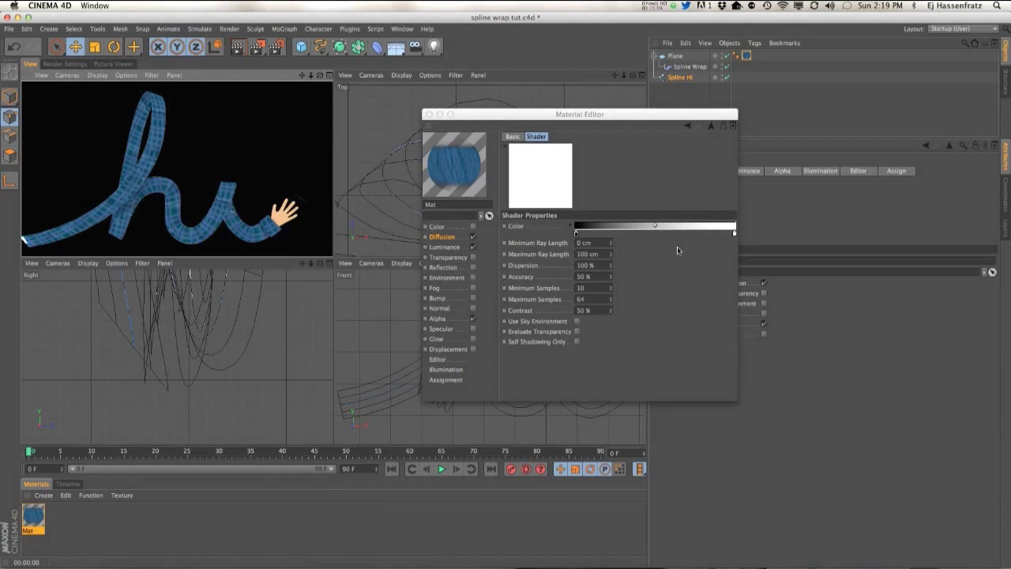
# - Shift the black knot of the Ambient Occlusion color gradient about a quarter of the way toward white, and render the Perspective view
pyautogui.moveTo(582, 234); pyautogui.dragTo(618, 235)
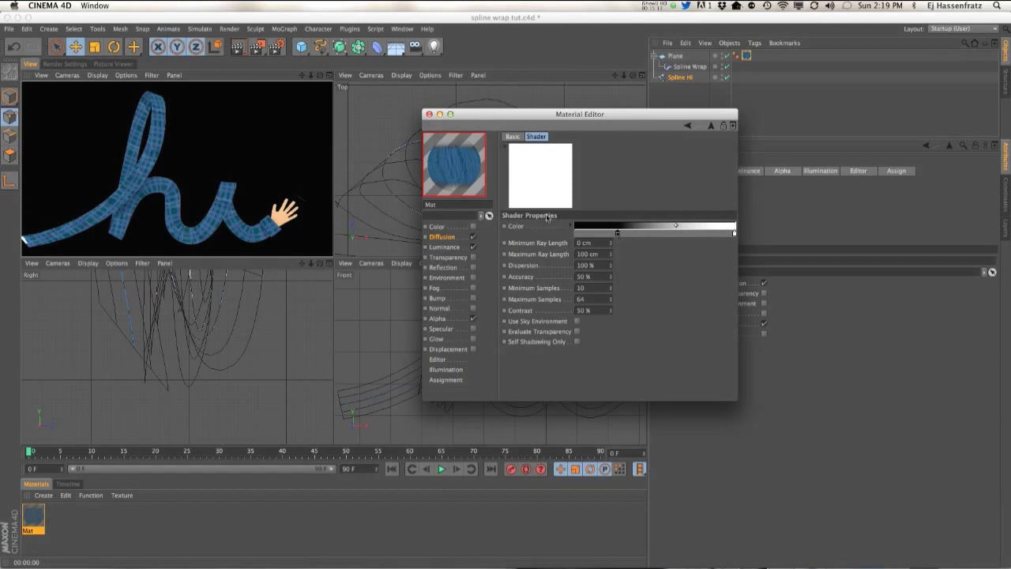
pyautogui.click(237, 47)
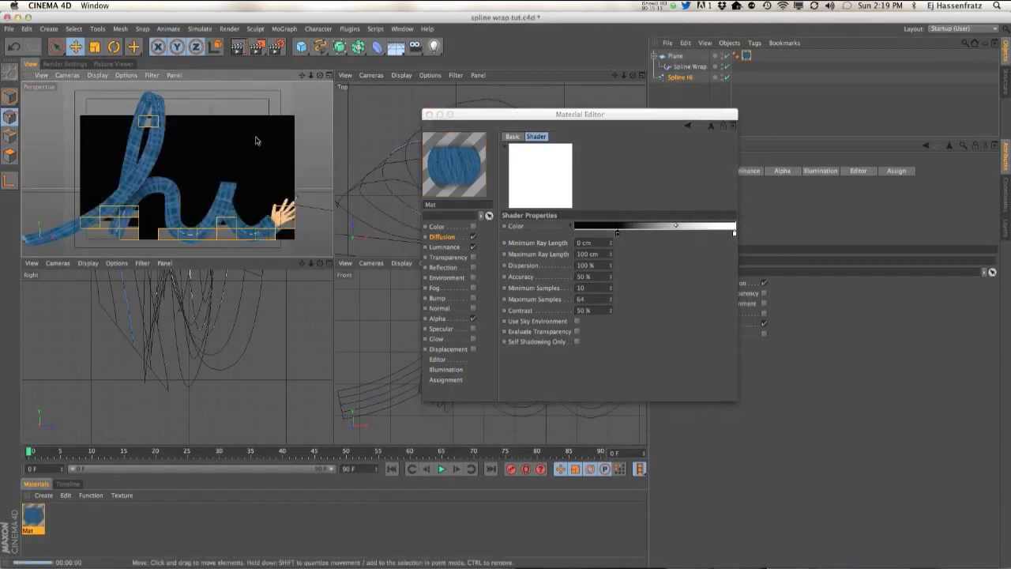
pyautogui.click(230, 216)
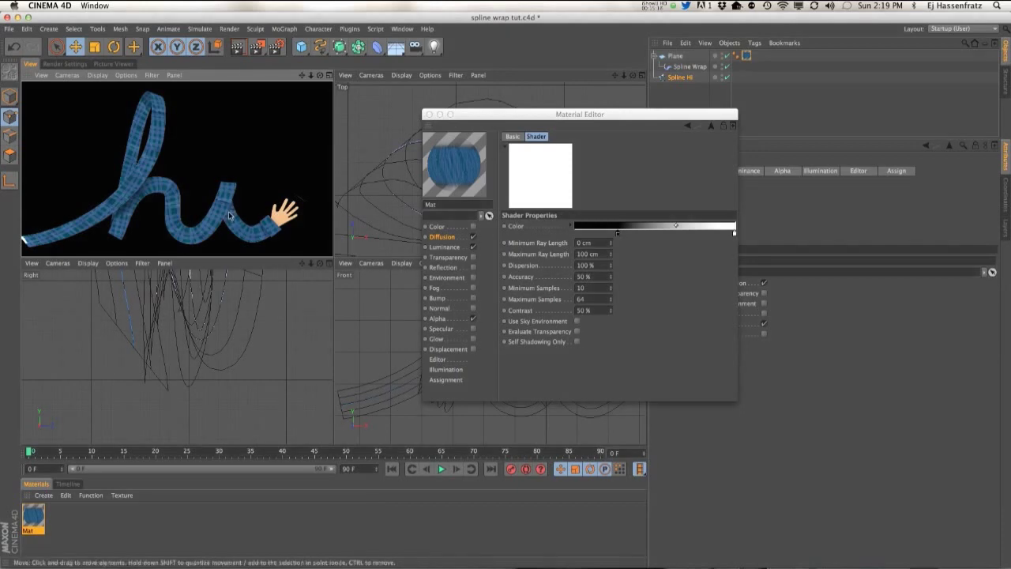
# - Flatten the tangent of the i's peak point in the Top view by bringing its handle closer to the X axis, and render the Perspective view
pyautogui.moveTo(477, 112); pyautogui.dragTo(787, 213)
pyautogui.keyDown('alt'); pyautogui.moveTo(491, 169); pyautogui.dragTo(452, 160, button='middle'); pyautogui.keyUp('alt')
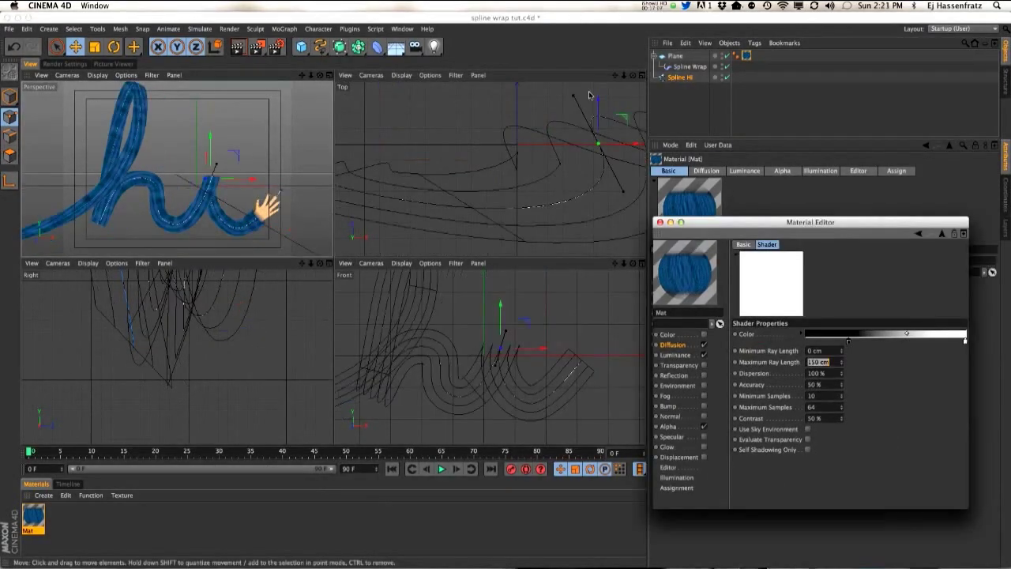
pyautogui.moveTo(577, 102); pyautogui.dragTo(572, 134)
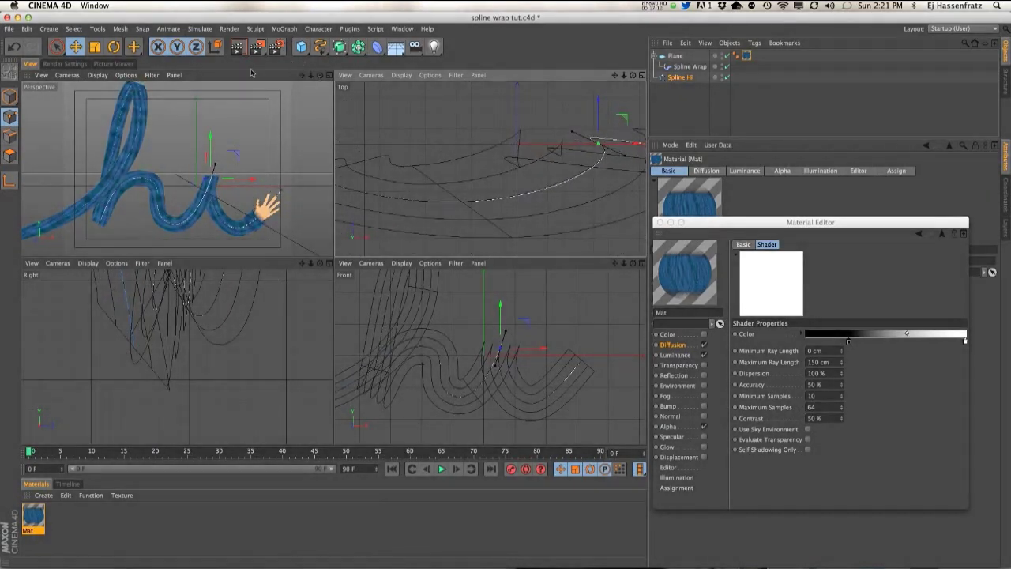
pyautogui.click(239, 48)
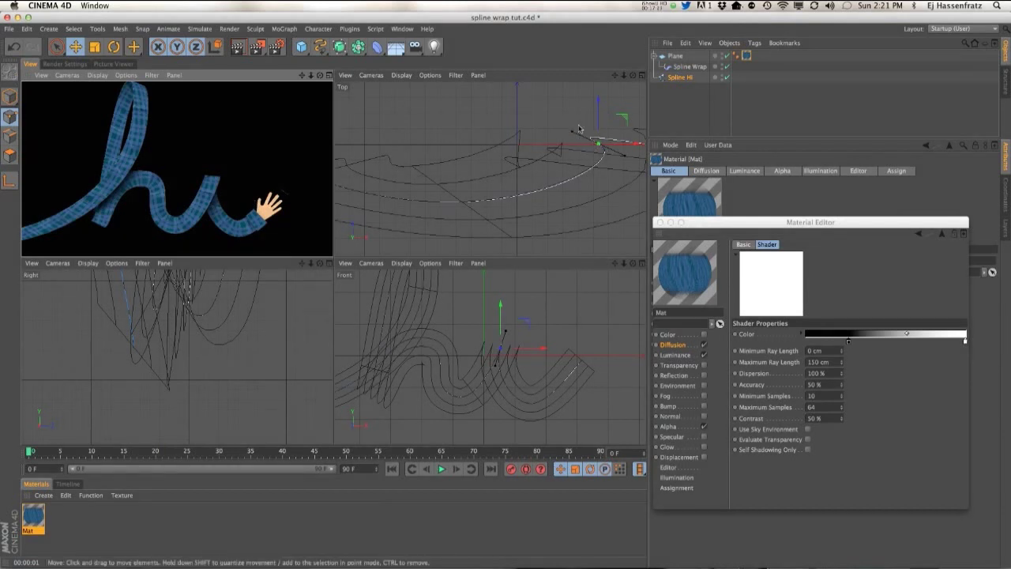
# - Shift the black knot of the Ambient Occlusion color gradient slightly back toward the black end and render the Perspective view
pyautogui.keyDown('alt'); pyautogui.moveTo(606, 156); pyautogui.dragTo(520, 167, button='middle'); pyautogui.keyUp('alt')
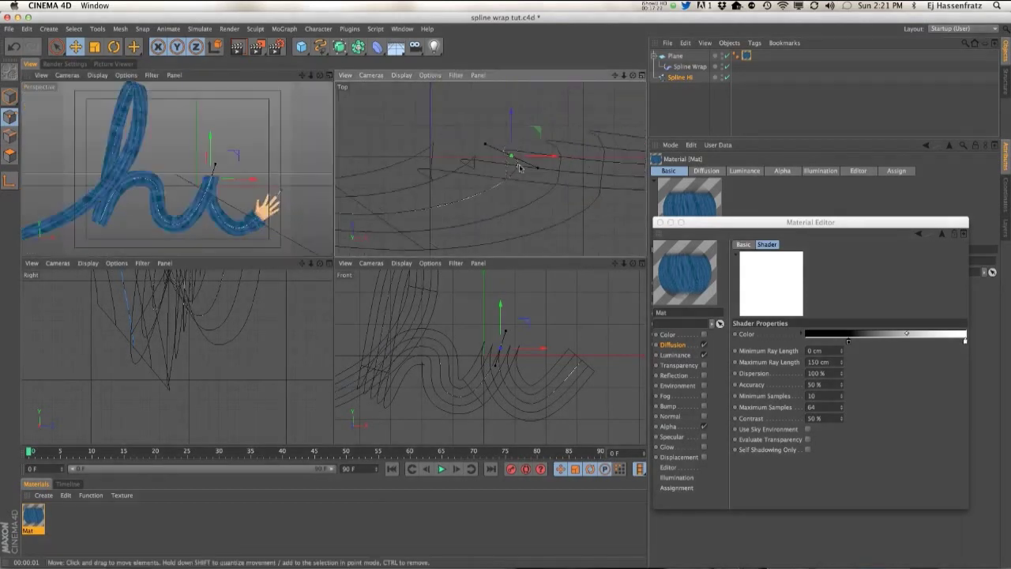
pyautogui.scroll(5, 150, 368)
pyautogui.keyDown('alt'); pyautogui.moveTo(158, 429); pyautogui.dragTo(205, 330, button='right'); pyautogui.keyUp('alt')
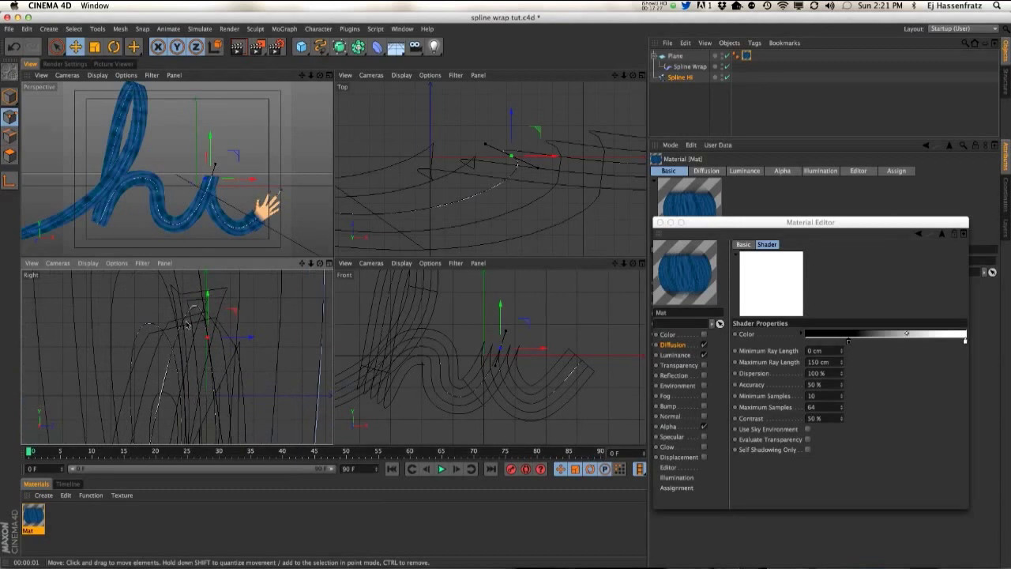
pyautogui.moveTo(501, 140)
pyautogui.mouseDown()
pyautogui.moveTo(503, 107)
pyautogui.moveTo(504, 144)
pyautogui.moveTo(485, 144)
pyautogui.mouseUp()
pyautogui.moveTo(848, 341); pyautogui.dragTo(837, 342)
pyautogui.click(237, 47)
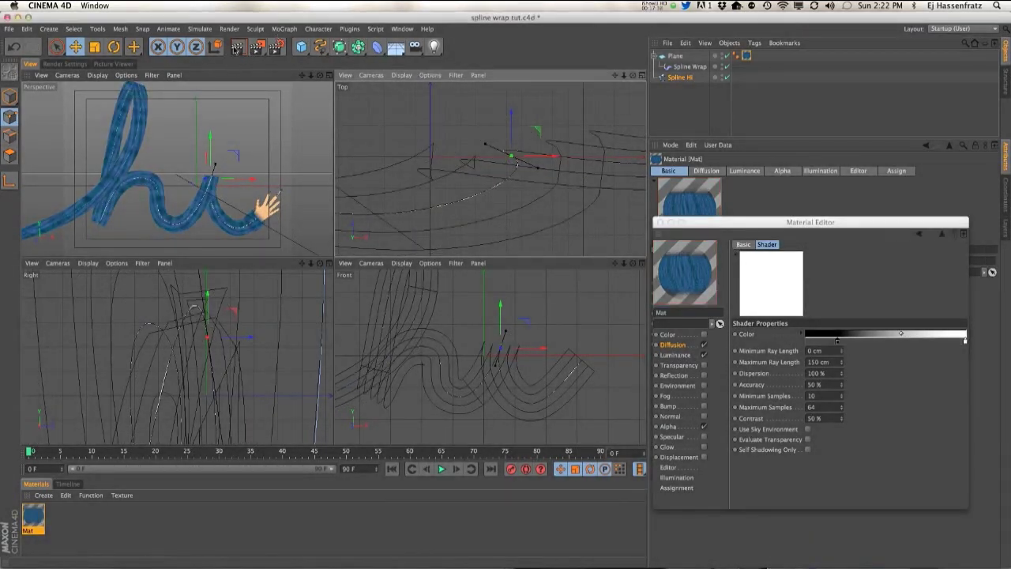
pyautogui.click(199, 87)
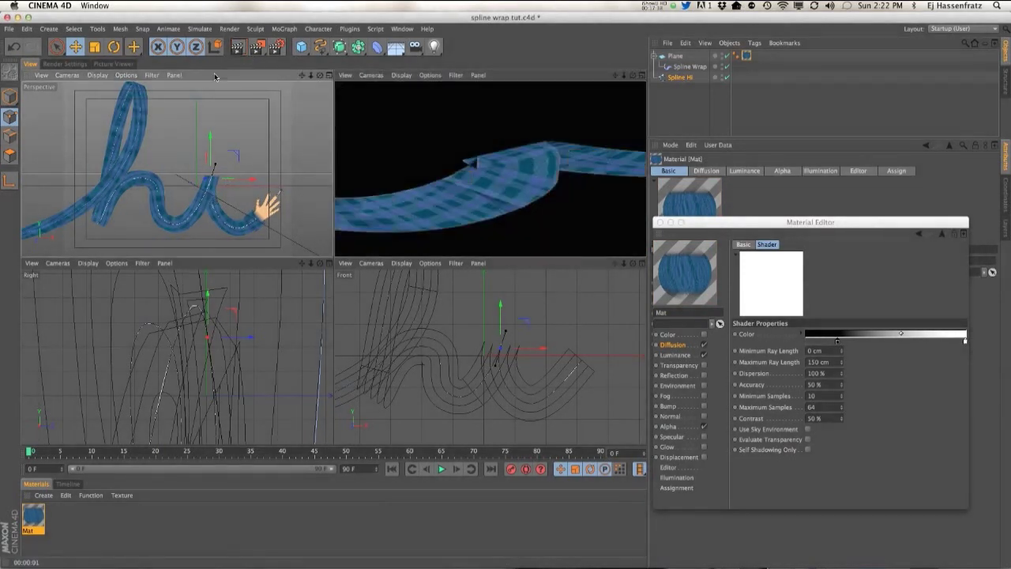
pyautogui.click(237, 46)
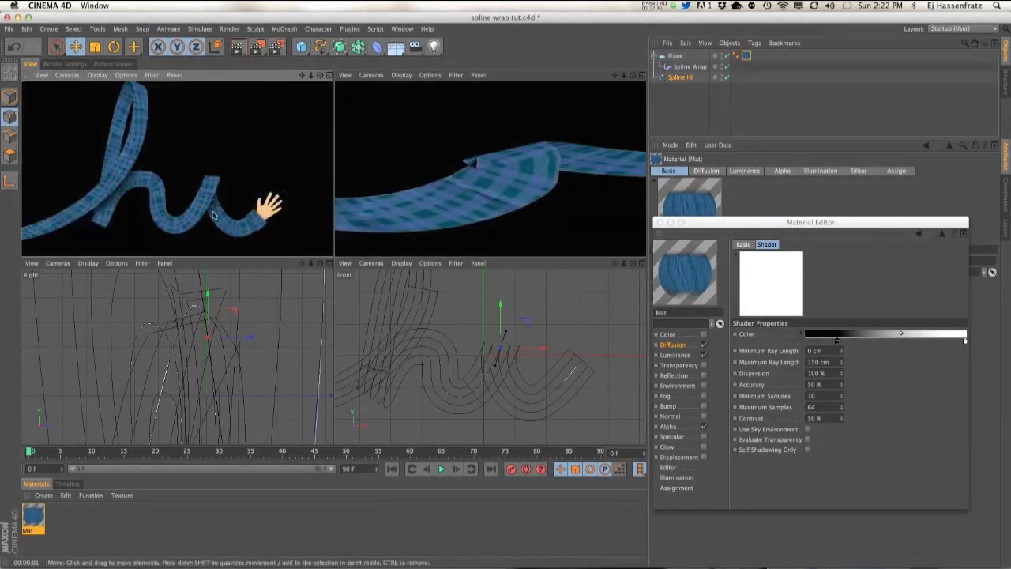
# - Maximize the Perspective view and render the whole "hi" lettering
pyautogui.click(329, 76)
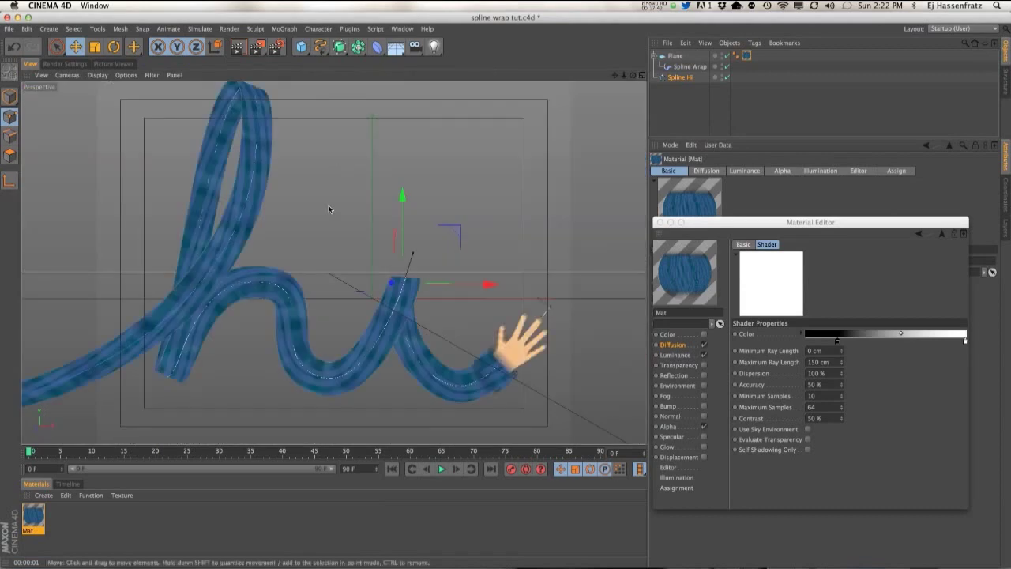
pyautogui.keyDown('alt'); pyautogui.moveTo(269, 248); pyautogui.dragTo(250, 266, button='middle'); pyautogui.keyUp('alt')
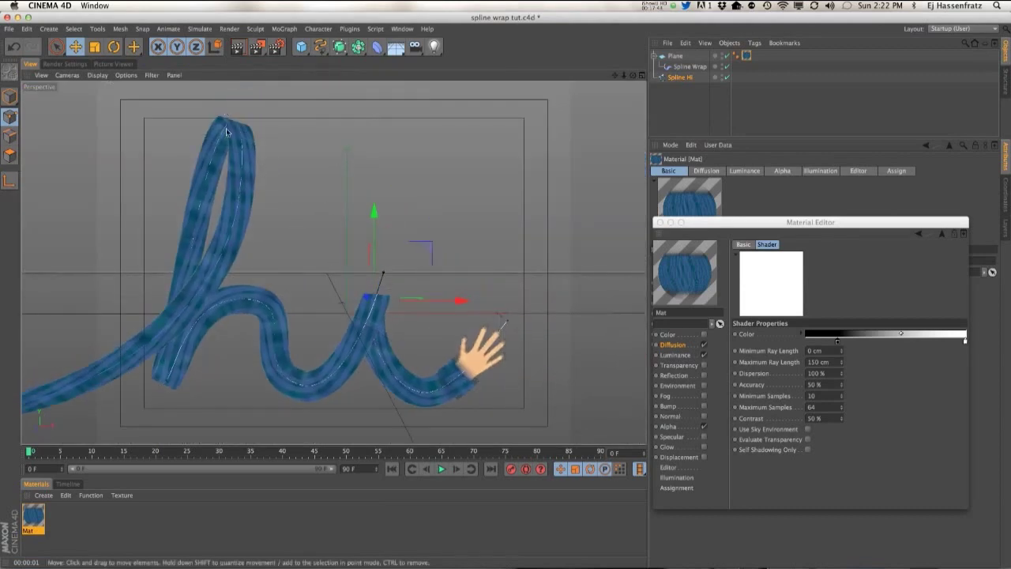
pyautogui.click(238, 47)
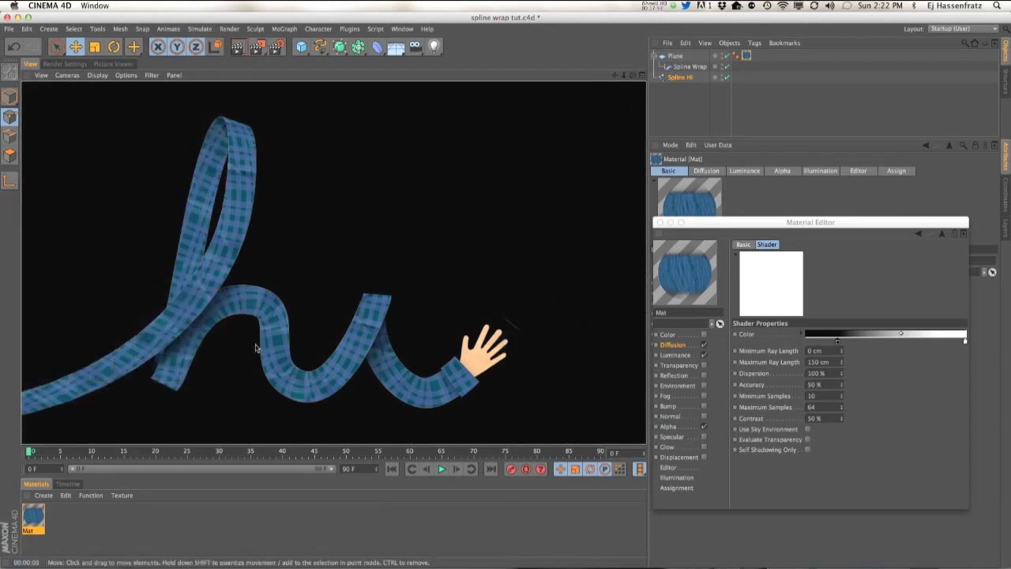
# - Adjust the tangent handles of the spline's low point between the h and the i, undoing the last handle move
pyautogui.keyDown('alt'); pyautogui.moveTo(371, 318); pyautogui.dragTo(393, 319, button='middle'); pyautogui.keyUp('alt')
pyautogui.click(316, 381)
pyautogui.moveTo(358, 346); pyautogui.dragTo(353, 341)
pyautogui.moveTo(276, 367); pyautogui.dragTo(278, 372)
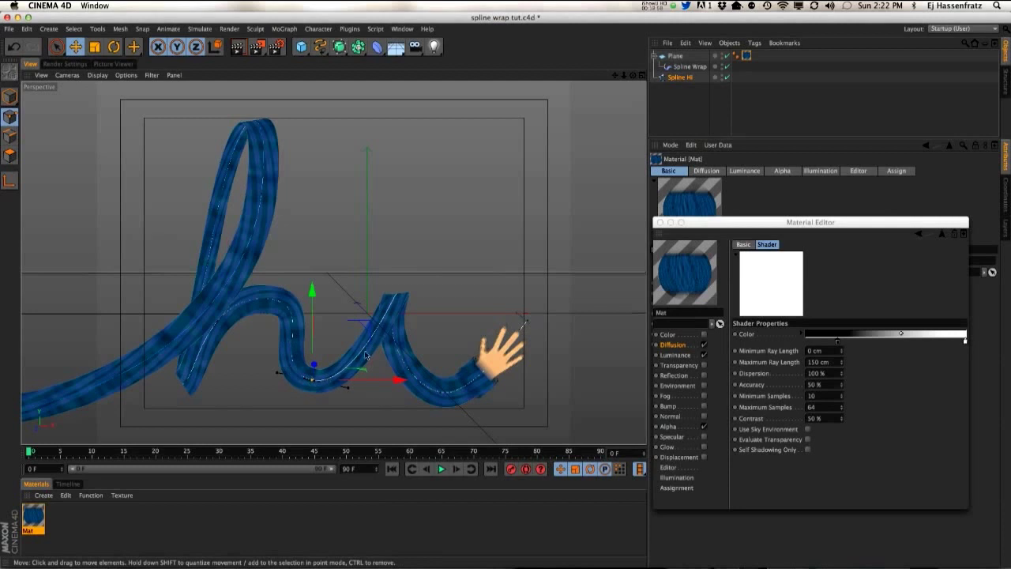
pyautogui.moveTo(279, 377)
pyautogui.mouseDown()
pyautogui.moveTo(308, 379)
pyautogui.moveTo(286, 380)
pyautogui.mouseUp()
pyautogui.press('super+z')
# - Adjust the tangent of the spline point at the foot of the h's stem and render the Perspective view
pyautogui.click(186, 376)
pyautogui.moveTo(192, 373); pyautogui.dragTo(192, 367)
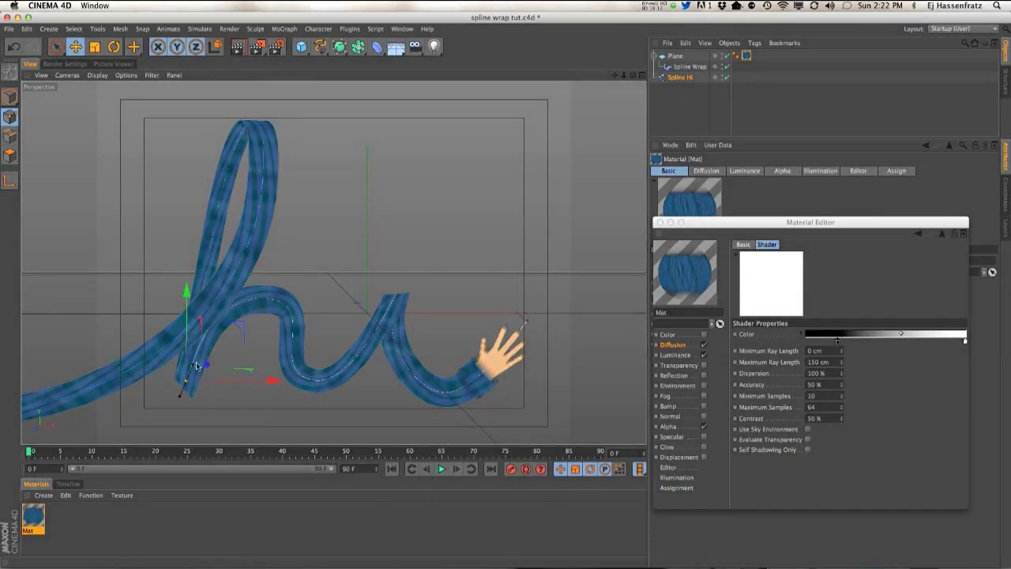
pyautogui.keyDown('alt'); pyautogui.moveTo(334, 167); pyautogui.dragTo(341, 169, button='middle'); pyautogui.keyUp('alt')
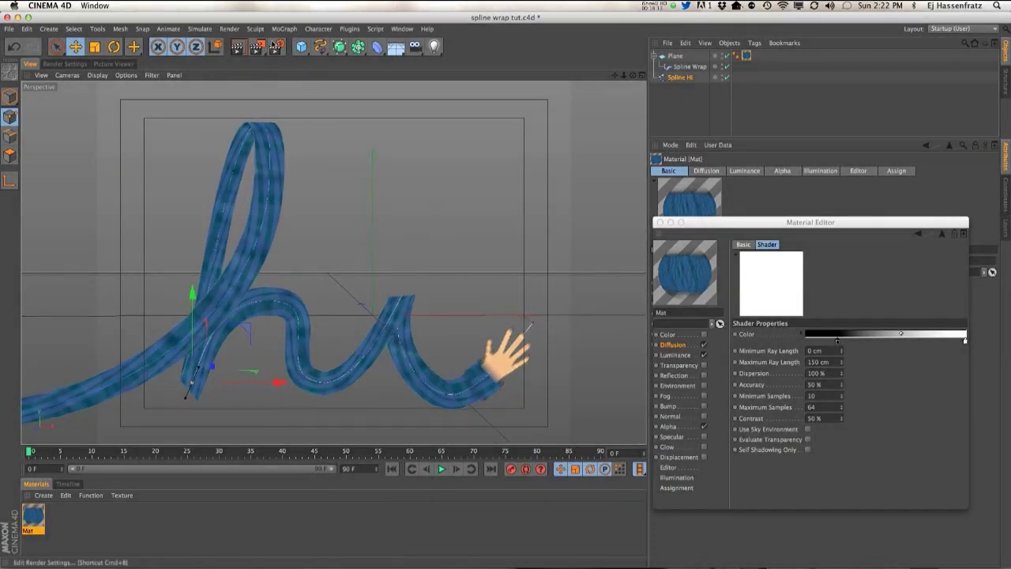
pyautogui.click(237, 45)
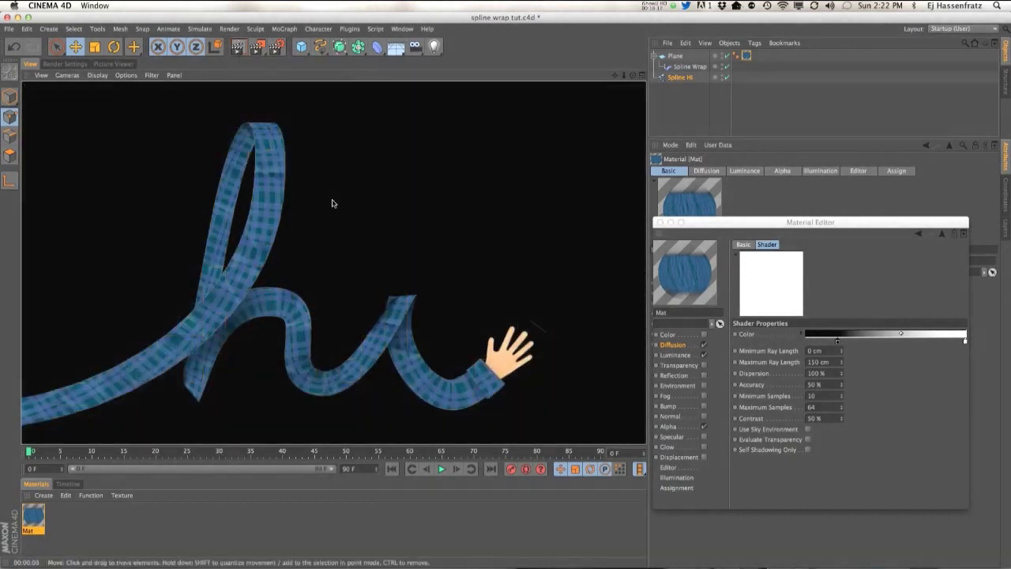
# - Fine-tune the tangent handle of the i's peak point and close the Material Editor
pyautogui.click(400, 298)
pyautogui.moveTo(409, 275); pyautogui.dragTo(409, 281)
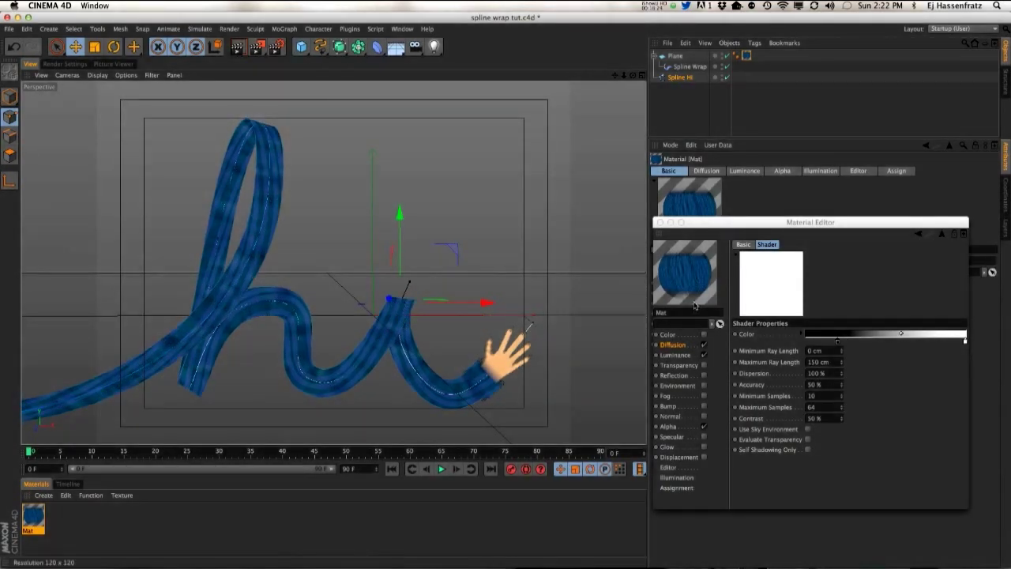
pyautogui.click(661, 222)
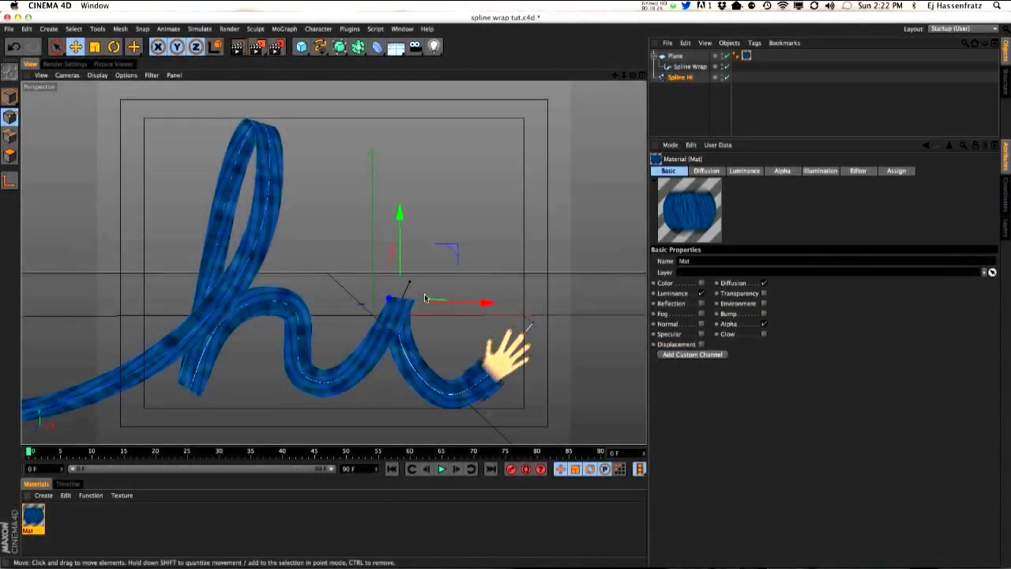
pyautogui.moveTo(414, 292); pyautogui.dragTo(410, 286)
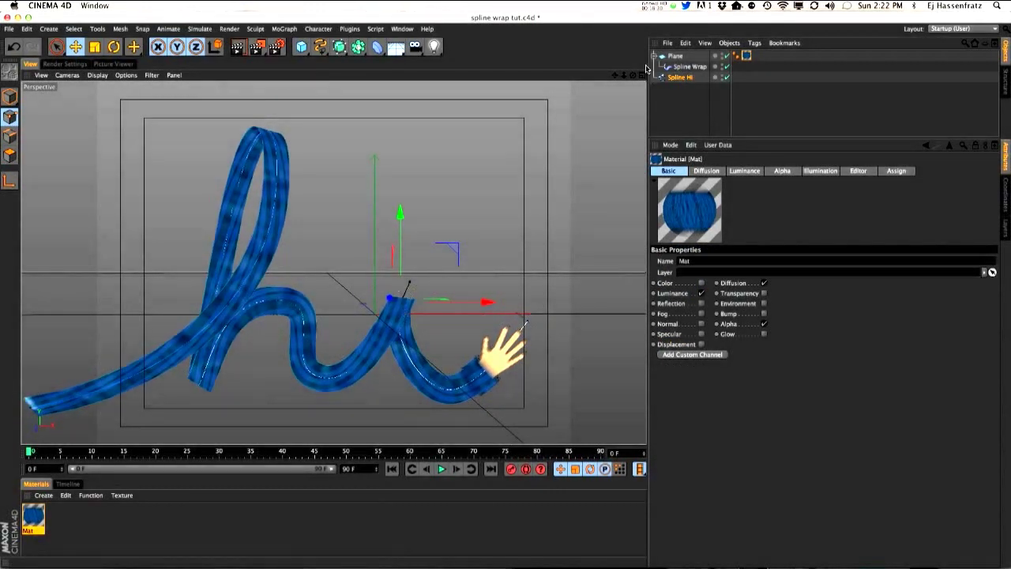
# - Set a keyframe for the Spline Wrap's Offset at 0% on frame 40
pyautogui.click(688, 66)
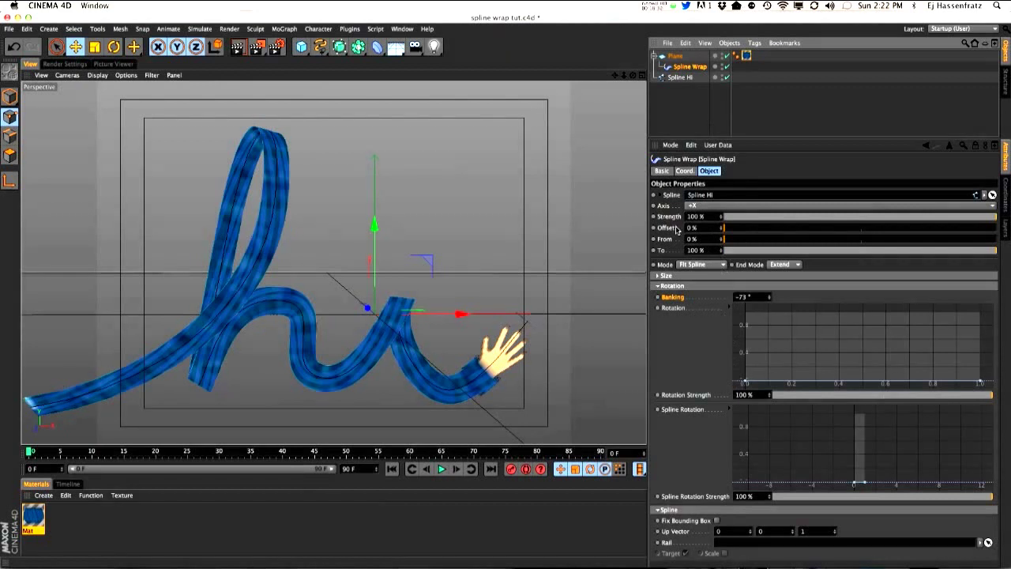
pyautogui.click(241, 451)
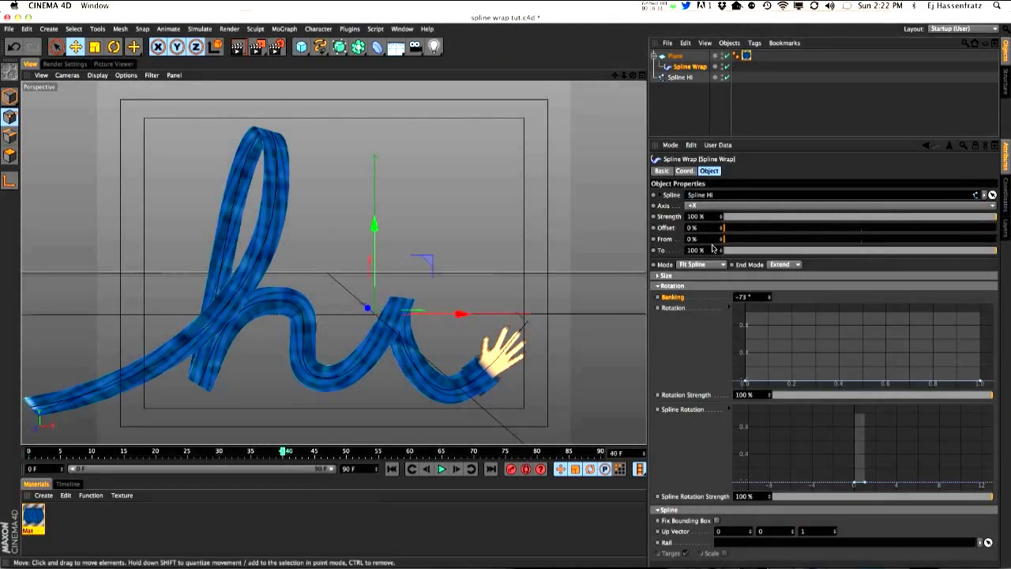
pyautogui.keyDown('ctrl'); pyautogui.click(655, 228); pyautogui.keyUp('ctrl')
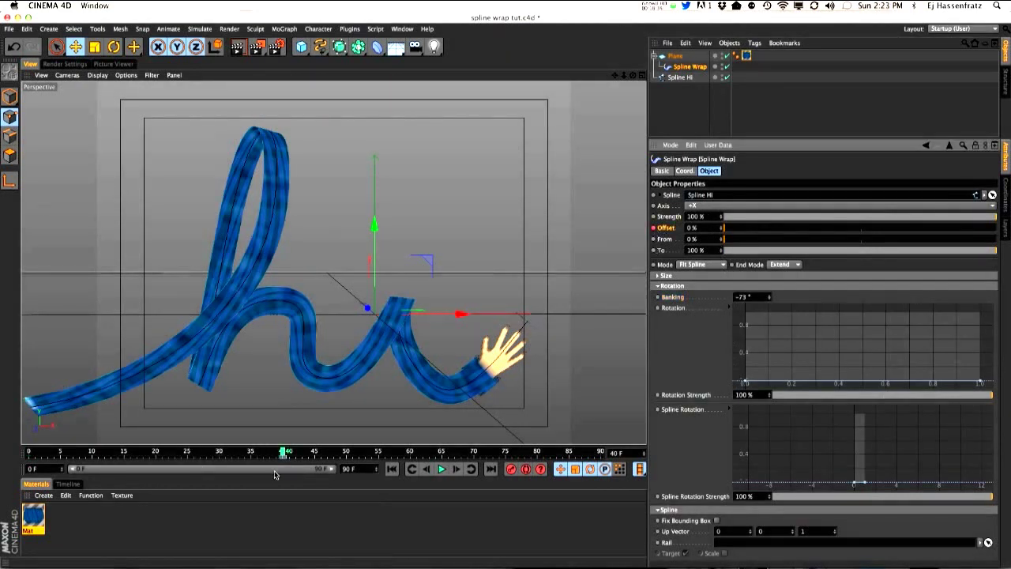
# - Keyframe the Spline Wrap's Offset at 100% on frame 0 and play back the animation
pyautogui.moveTo(282, 454); pyautogui.dragTo(138, 459)
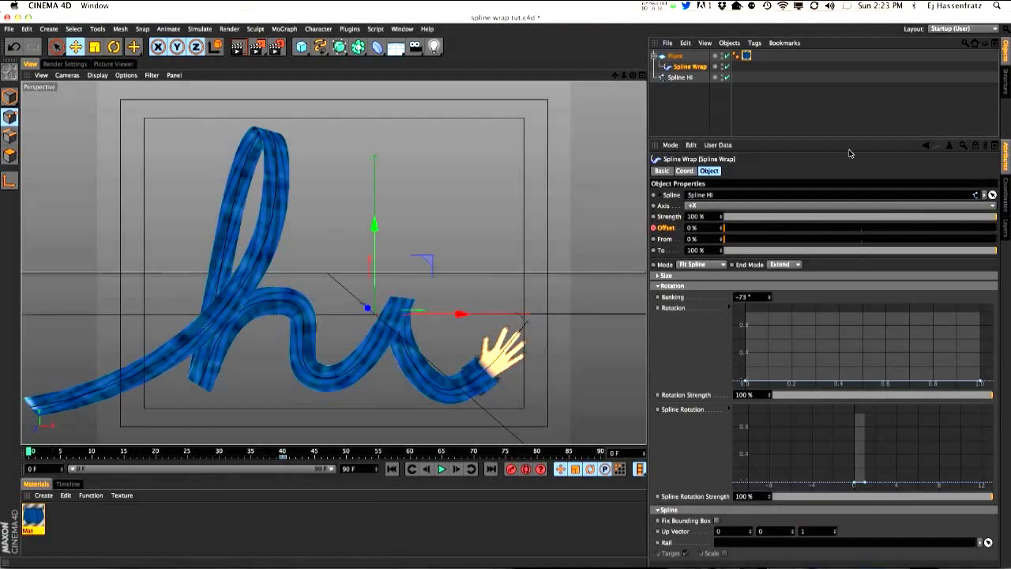
pyautogui.moveTo(725, 231); pyautogui.dragTo(725, 151)
pyautogui.moveTo(710, 228); pyautogui.dragTo(621, 211)
pyautogui.write('100')
pyautogui.press('Return')
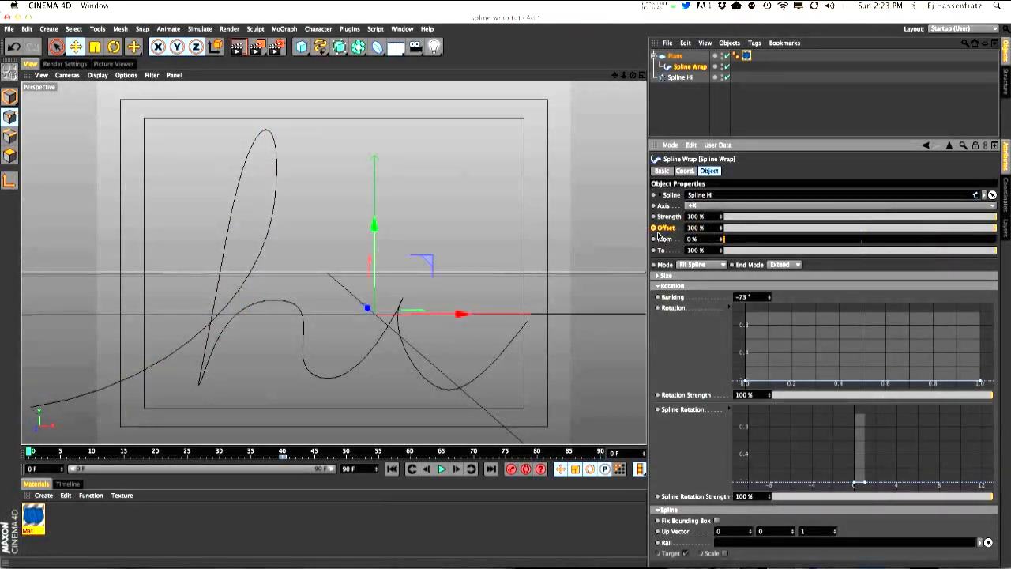
pyautogui.click(442, 468)
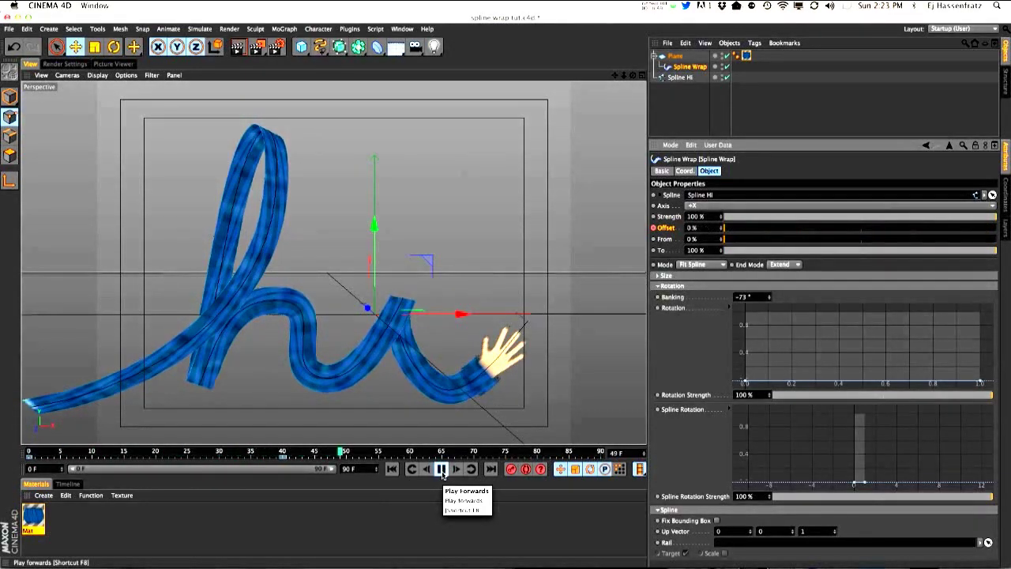
pyautogui.click(442, 468)
# - Lower the Spline Wrap's Offset to -6% at frame 40 and update its keyframe
pyautogui.click(288, 454)
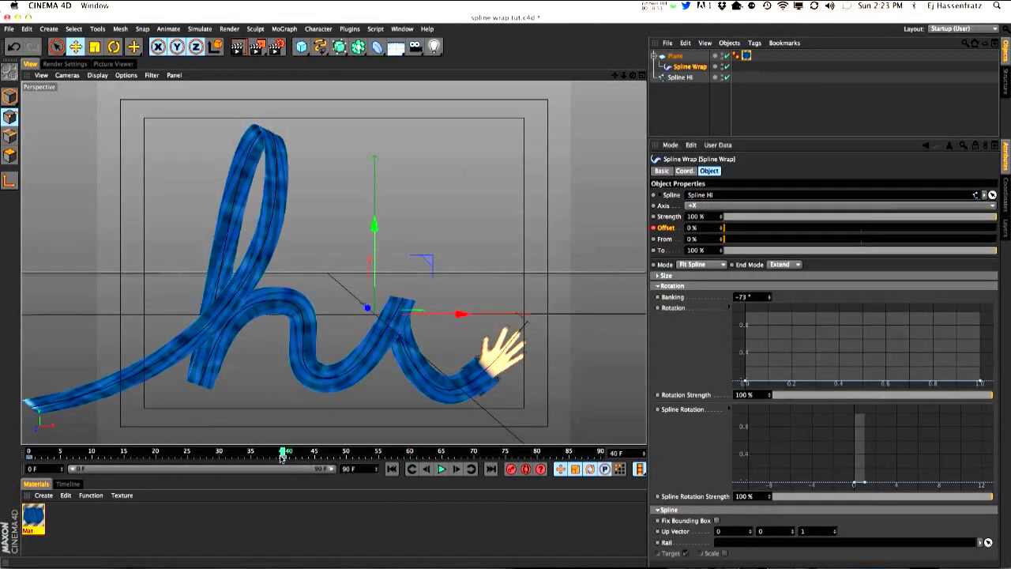
pyautogui.click(724, 228)
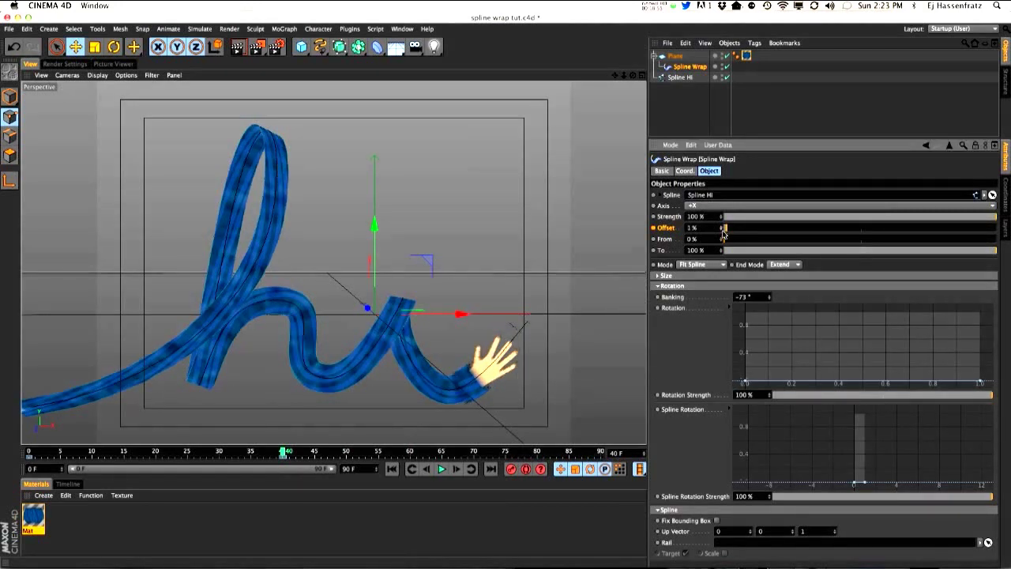
pyautogui.click(721, 230)
pyautogui.click(721, 230)
pyautogui.click(721, 229)
pyautogui.click(721, 230)
pyautogui.click(721, 230)
pyautogui.click(721, 230)
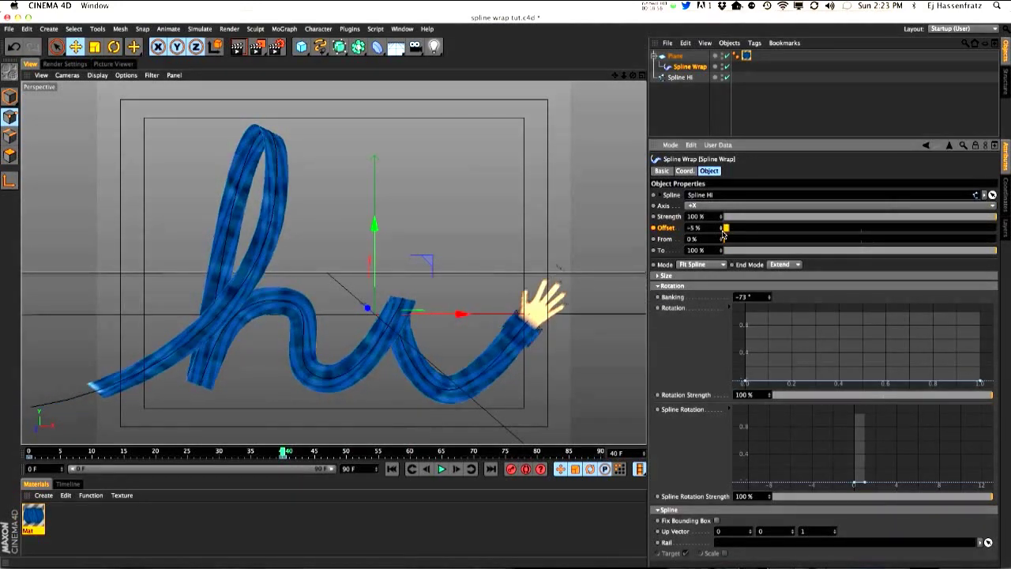
pyautogui.click(722, 231)
pyautogui.moveTo(723, 234); pyautogui.dragTo(724, 228)
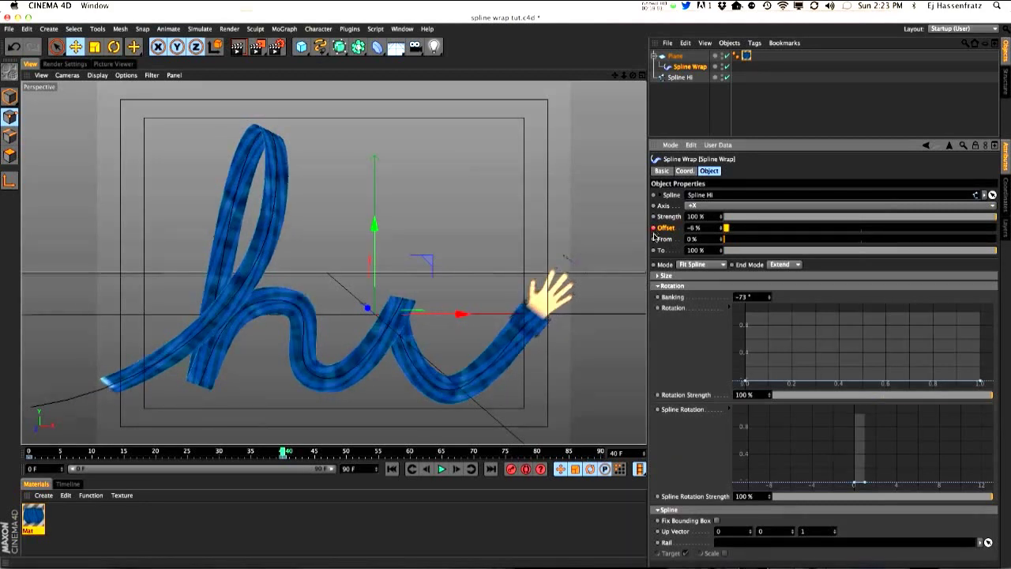
# - Reshape the end of the Spline Hi so the i's tail curves upward, adjusting its end point and bottom point tangents
pyautogui.click(680, 78)
pyautogui.click(497, 364)
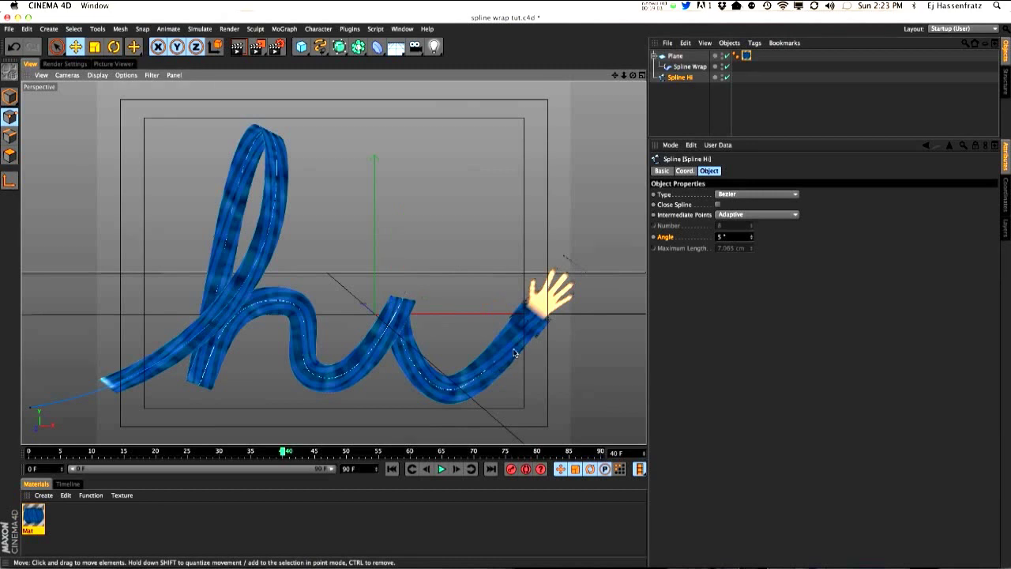
pyautogui.moveTo(522, 335); pyautogui.dragTo(525, 364)
pyautogui.moveTo(566, 274); pyautogui.dragTo(560, 261)
pyautogui.click(446, 389)
pyautogui.moveTo(496, 357); pyautogui.dragTo(496, 347)
pyautogui.keyDown('alt'); pyautogui.moveTo(490, 348); pyautogui.dragTo(478, 342, button='middle'); pyautogui.keyUp('alt')
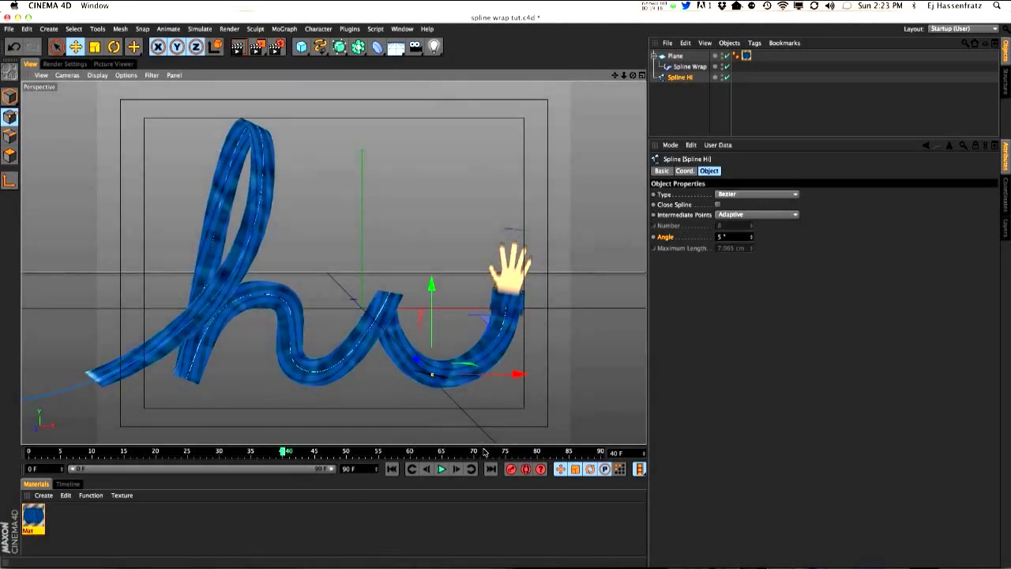
# - Move the Spline Wrap's frame 40 Offset keyframe to frame 55 and play the animation from the start
pyautogui.click(694, 67)
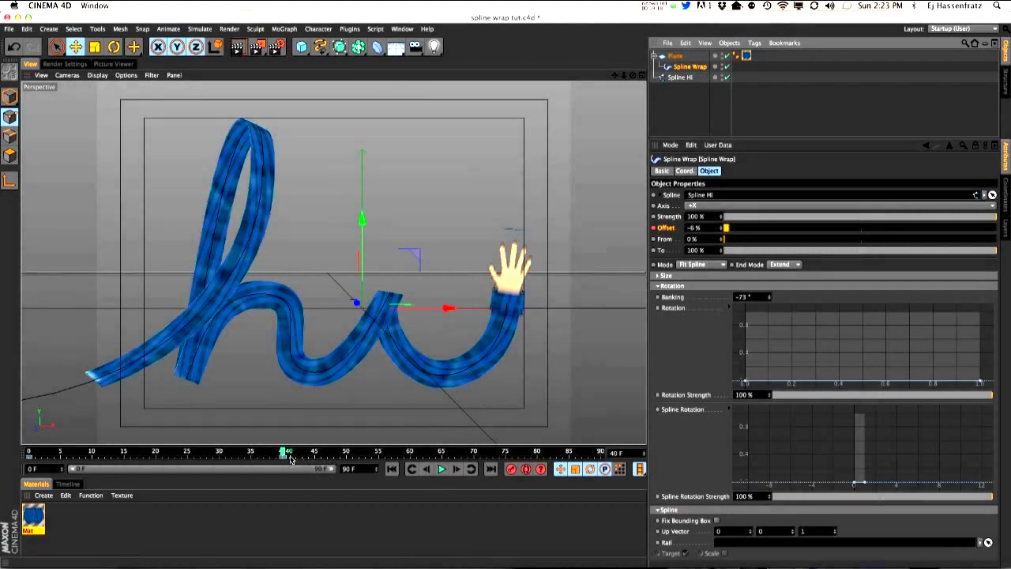
pyautogui.moveTo(291, 459); pyautogui.dragTo(379, 455)
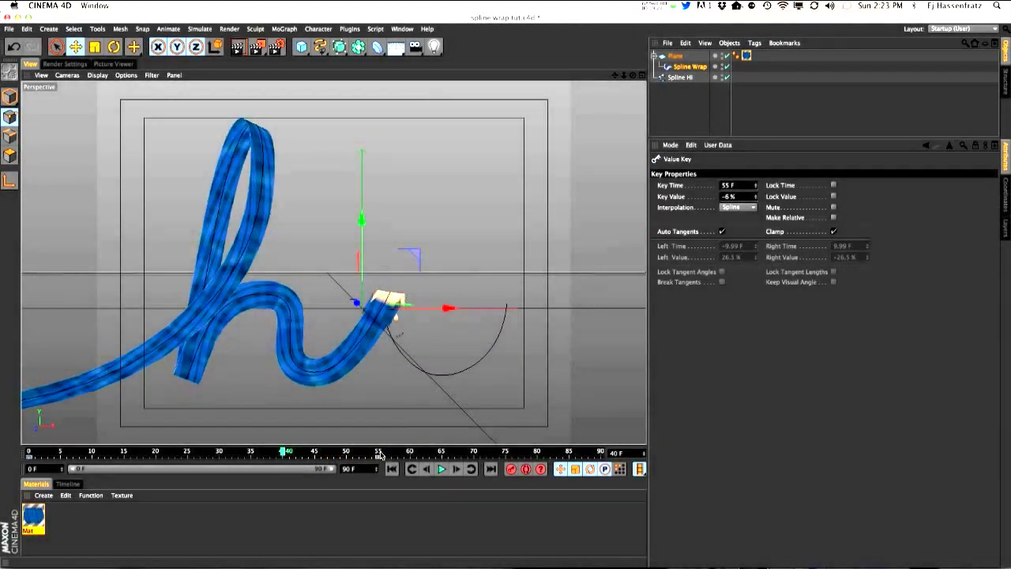
pyautogui.click(379, 455)
pyautogui.click(392, 469)
pyautogui.click(441, 468)
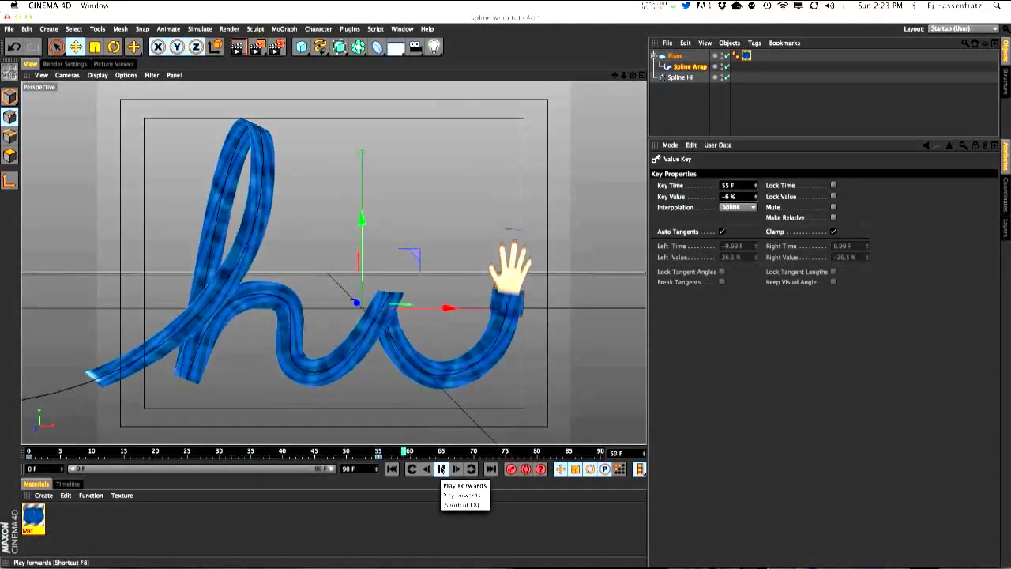
pyautogui.click(441, 468)
# - Show an enlarged Timeline and expand the Spline Wrap's Offset track to reveal its animation curve
pyautogui.click(408, 29)
pyautogui.press('Escape')
pyautogui.click(68, 483)
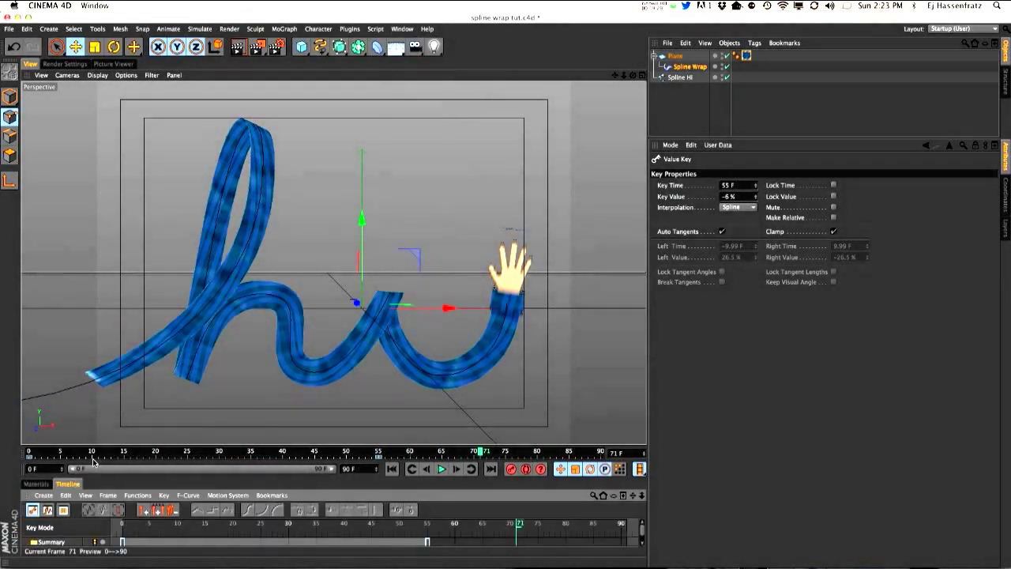
pyautogui.moveTo(95, 447); pyautogui.dragTo(95, 354)
pyautogui.click(31, 459)
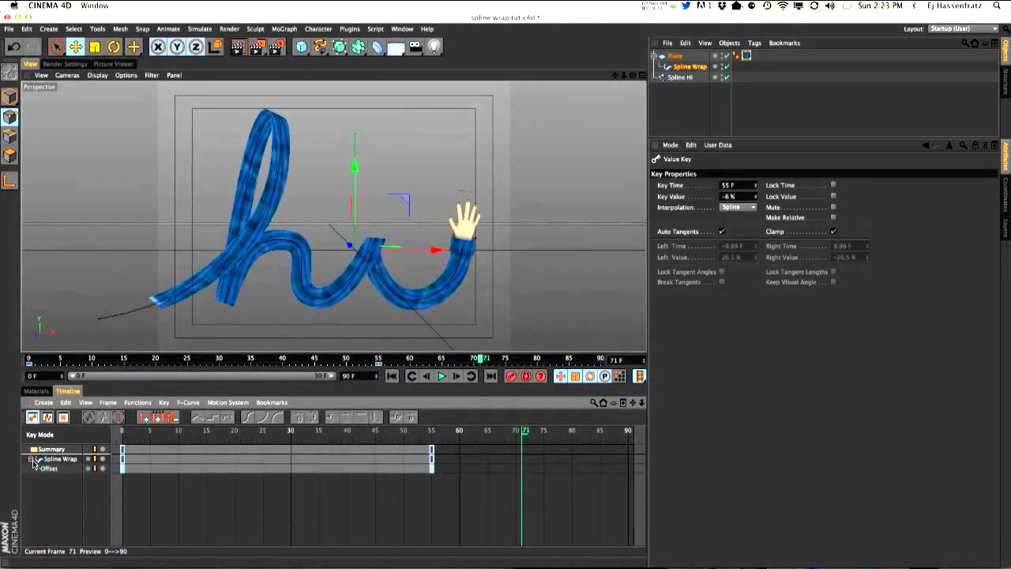
pyautogui.click(37, 469)
# - Pull down the right tangent of the frame 0 Offset key to about 15.72 F and -93.28%, and play the animation
pyautogui.click(122, 479)
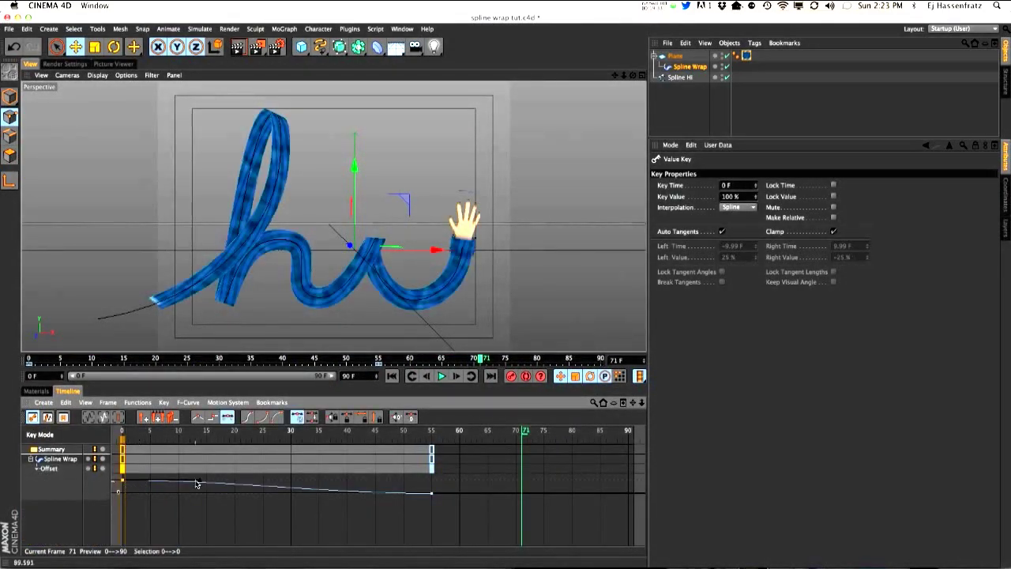
pyautogui.click(199, 486)
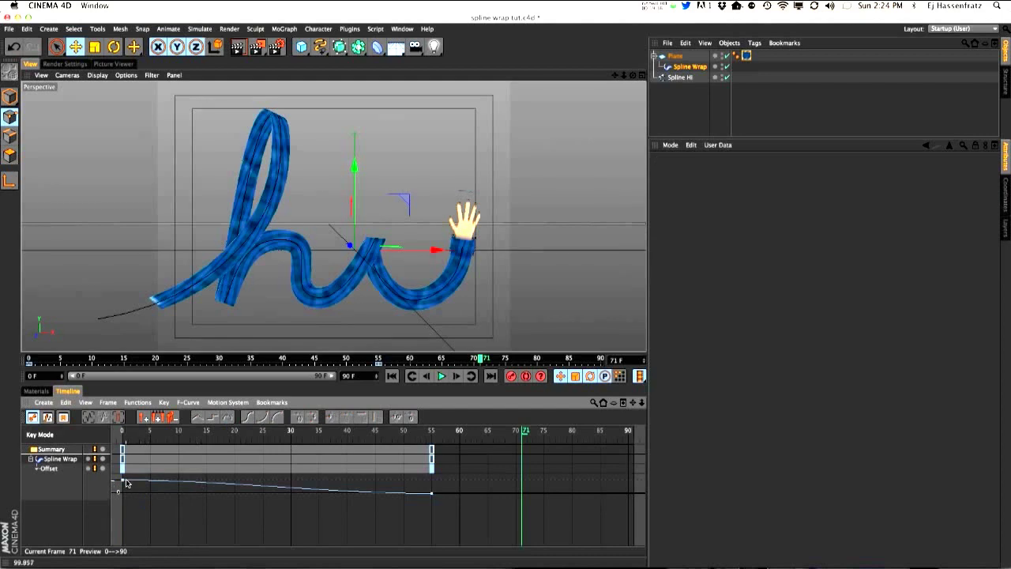
pyautogui.click(123, 479)
pyautogui.moveTo(201, 480); pyautogui.dragTo(212, 493)
pyautogui.click(442, 377)
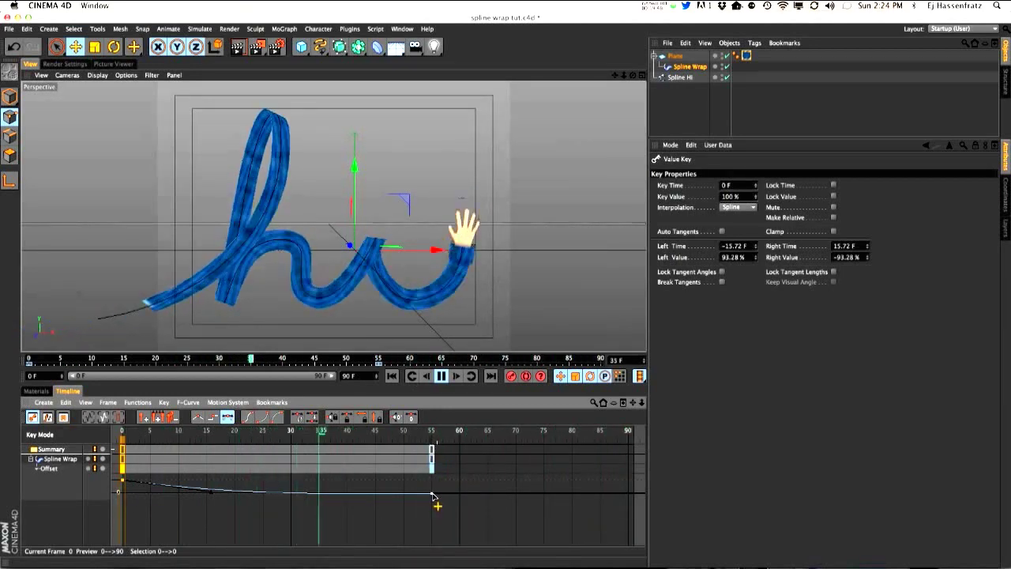
# - Stop the playback and render a preview of the wrapped "hi" arm in the perspective view
pyautogui.click(440, 375)
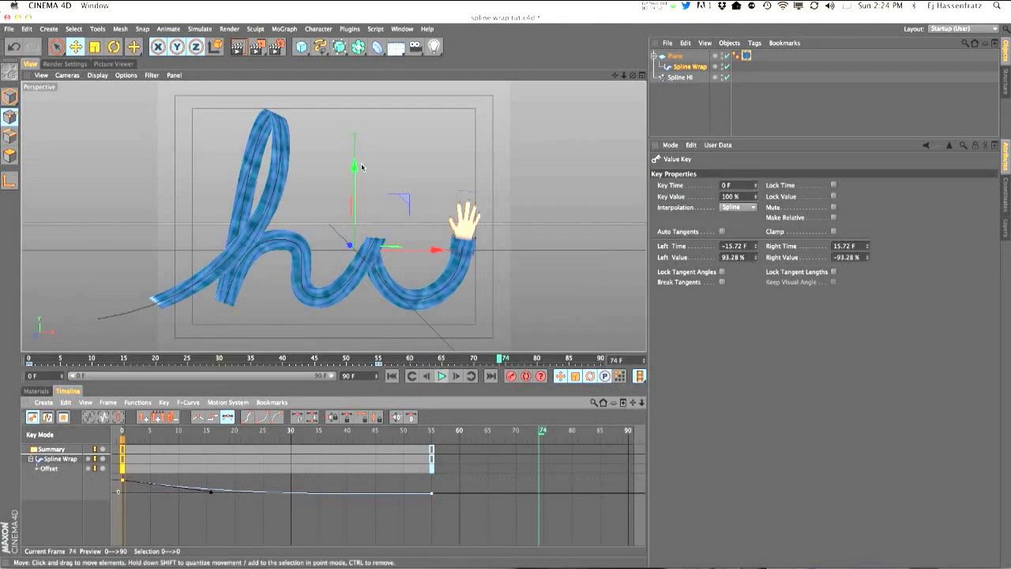
pyautogui.keyDown('alt'); pyautogui.moveTo(277, 186); pyautogui.dragTo(263, 202); pyautogui.keyUp('alt')
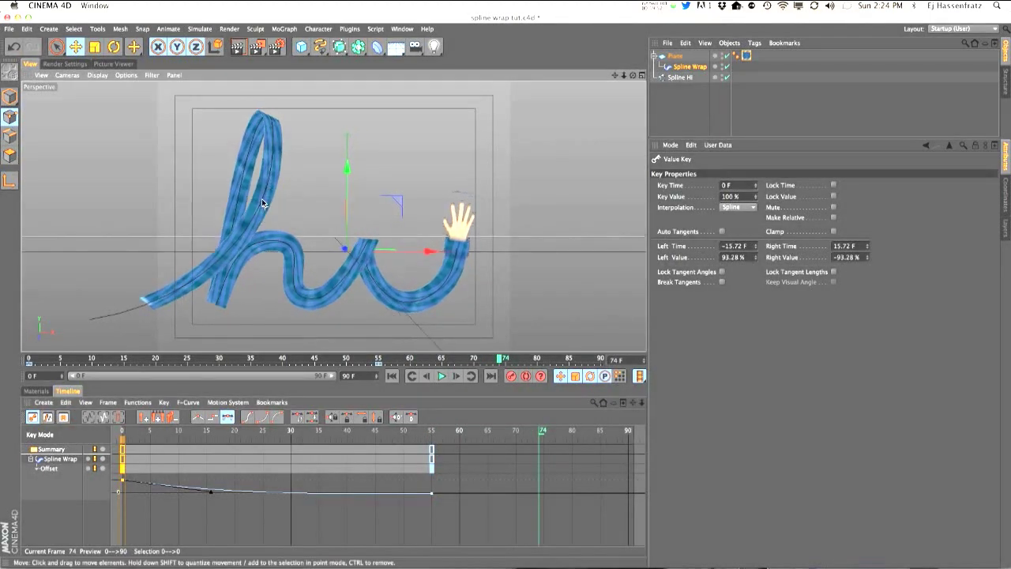
pyautogui.click(237, 48)
pyautogui.click(238, 49)
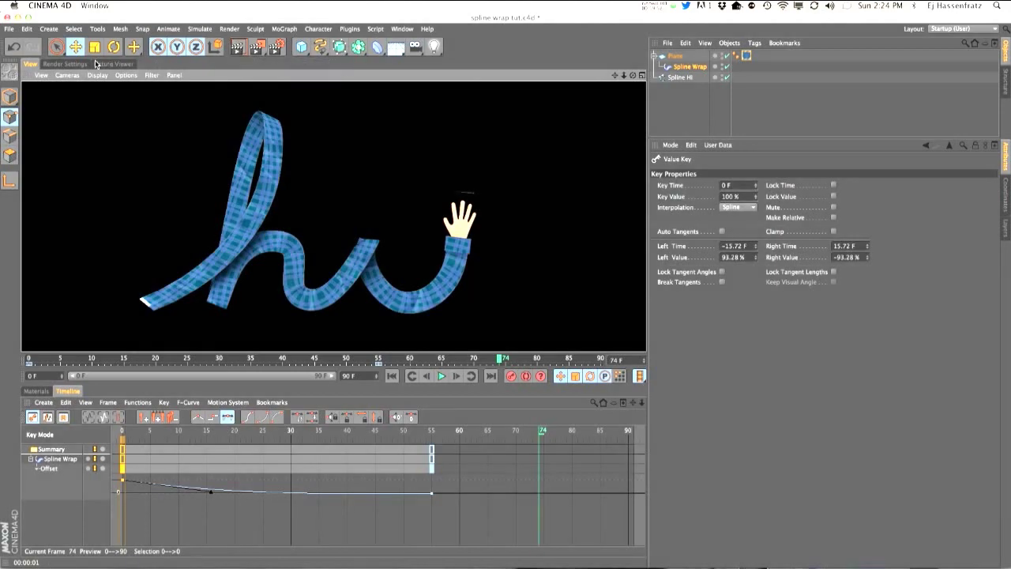
# - Review the rendered hi_final animation in the Picture Viewer and return to the perspective view
pyautogui.click(68, 64)
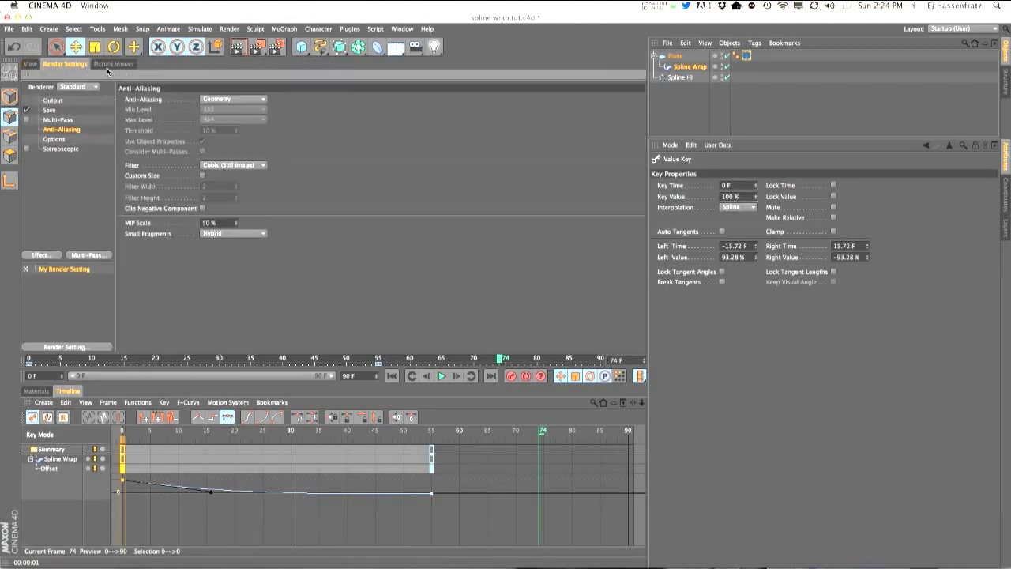
pyautogui.click(110, 65)
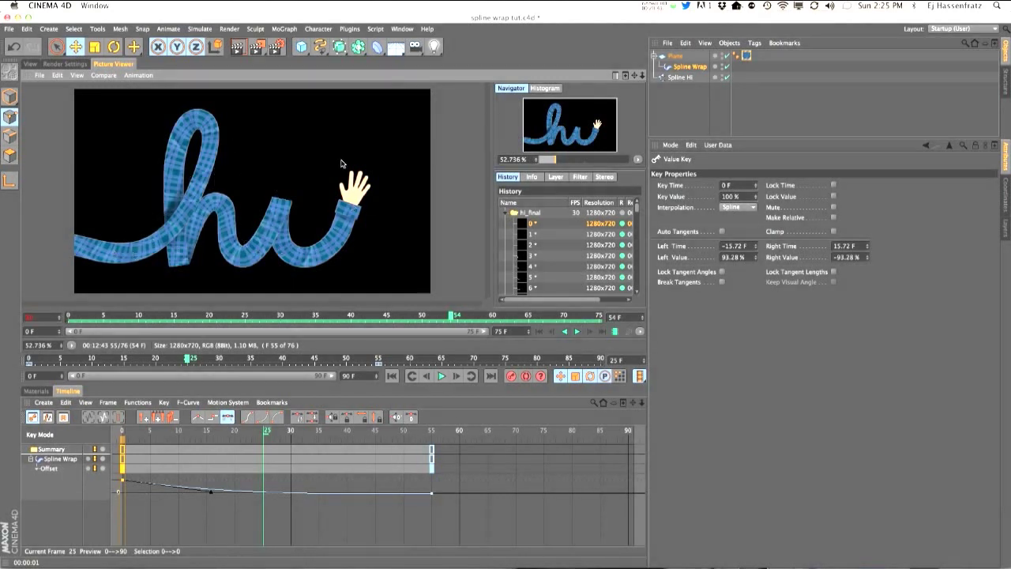
pyautogui.click(31, 63)
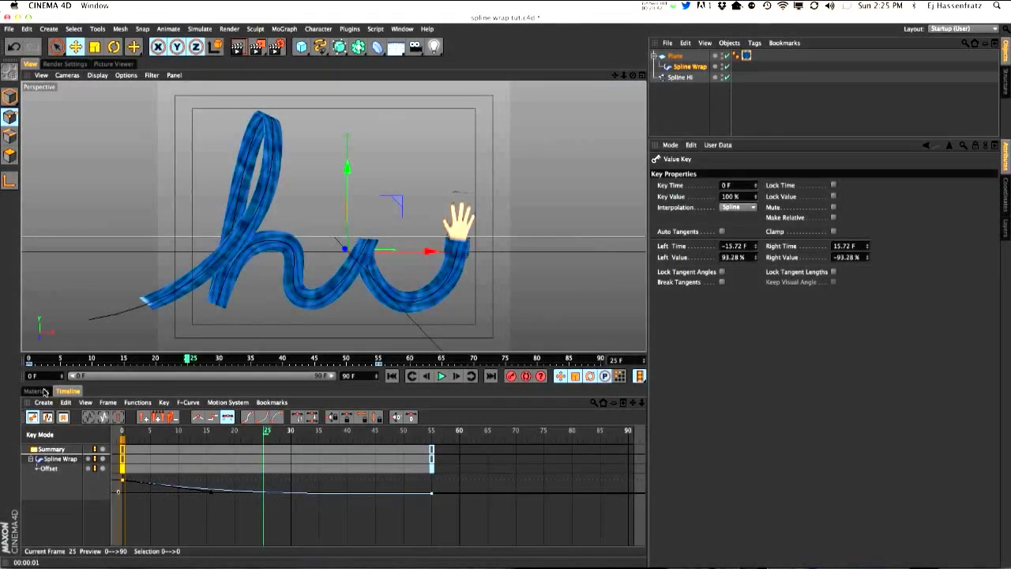
# - Open the Mat material to inspect the Ambient Occlusion texture in its Diffusion channel, and close the editor
pyautogui.click(37, 390)
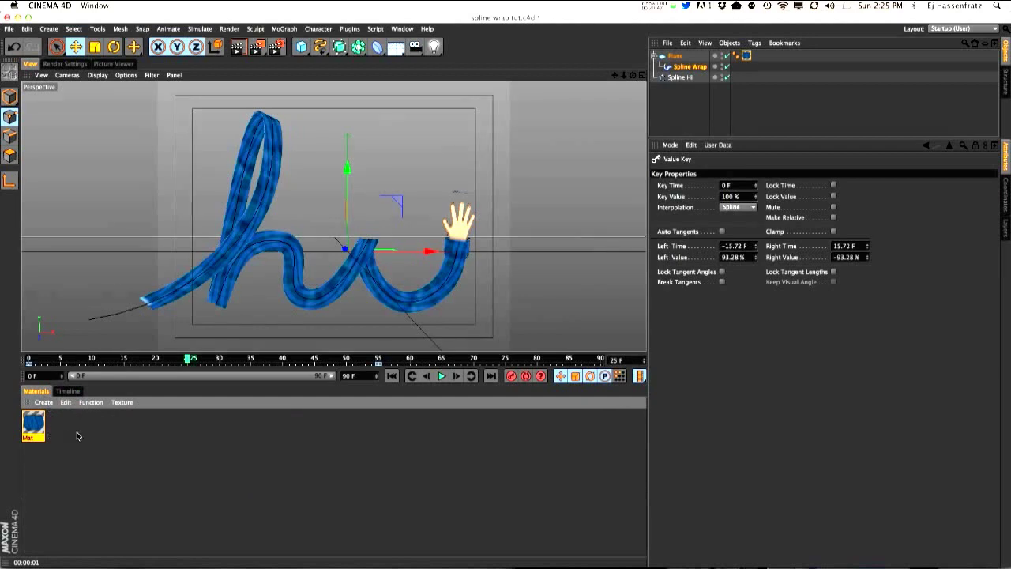
pyautogui.doubleClick(33, 425)
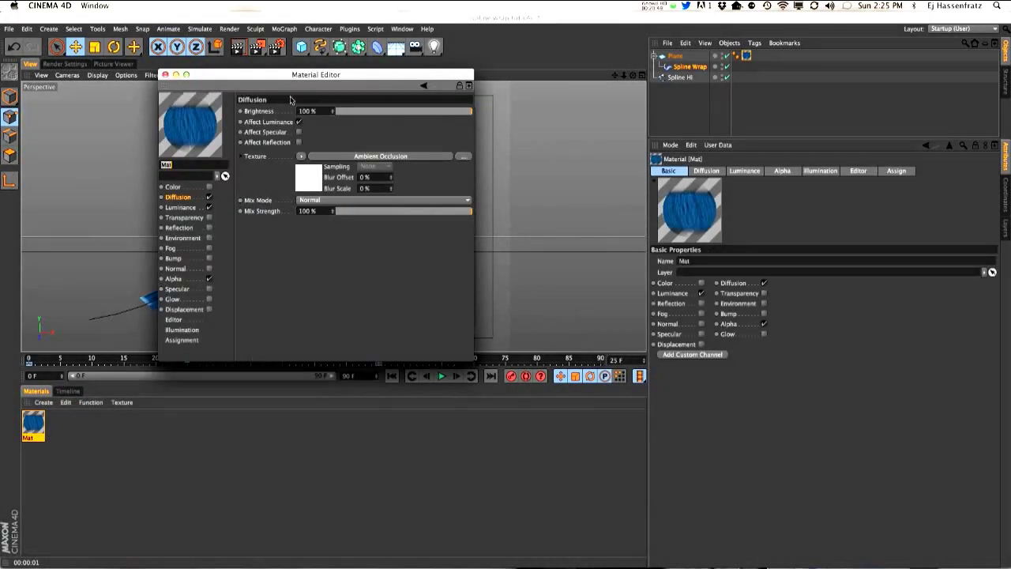
pyautogui.moveTo(278, 80); pyautogui.dragTo(591, 239)
pyautogui.click(477, 234)
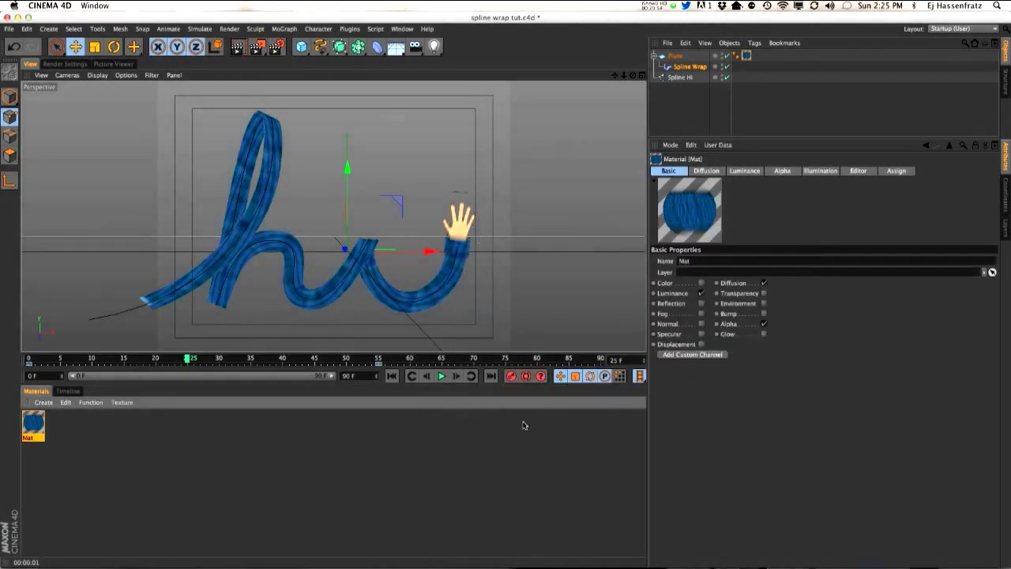